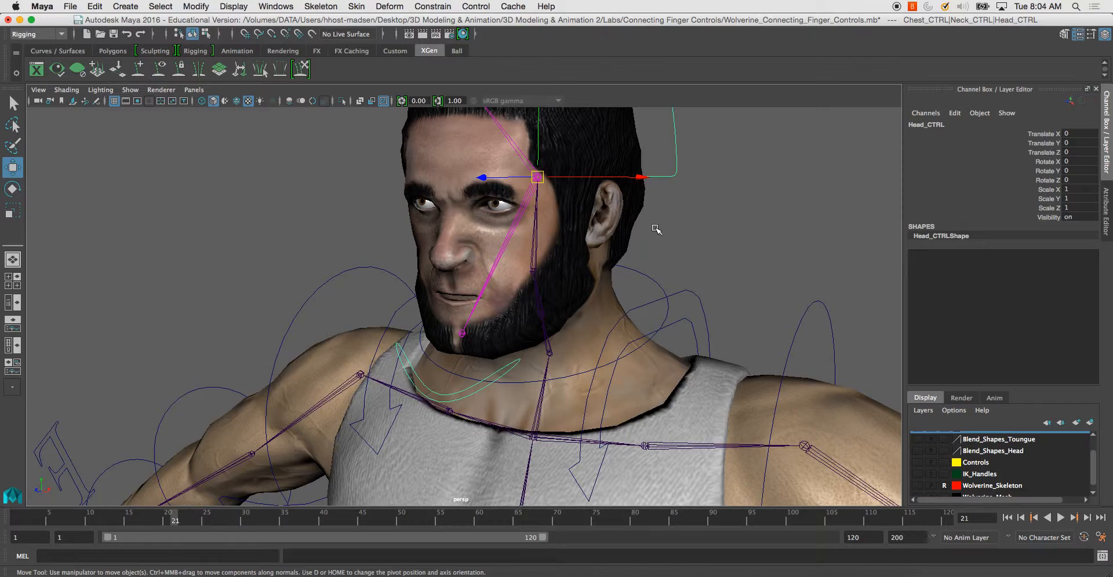
Step: Select the jaw control curve beneath the chin and inspect it from the side and front
left_click_drag(637, 238, 634, 260, "alt")
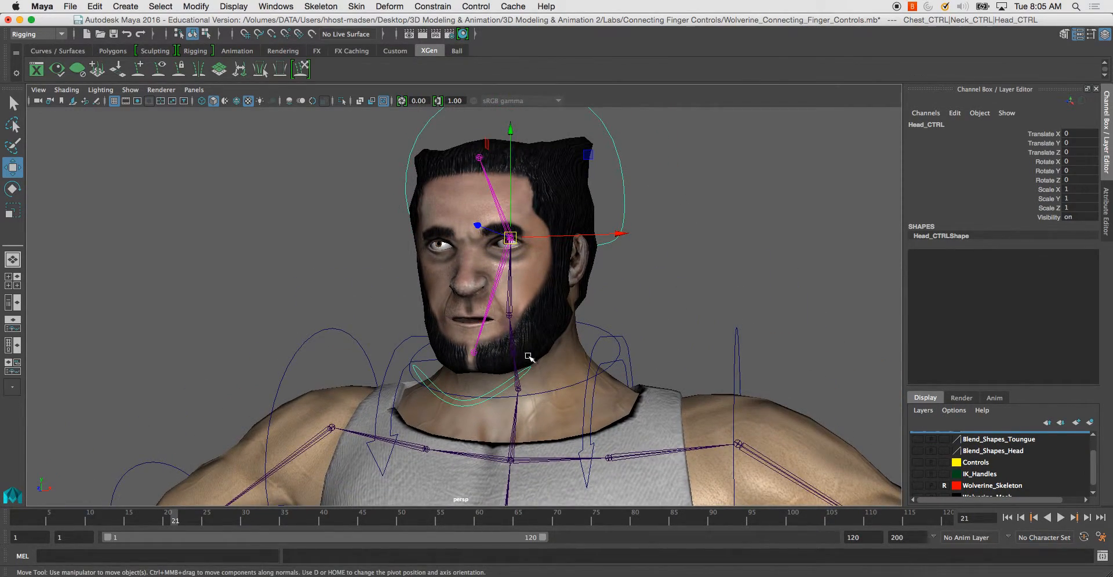
left_click_drag(485, 383, 388, 339, "alt")
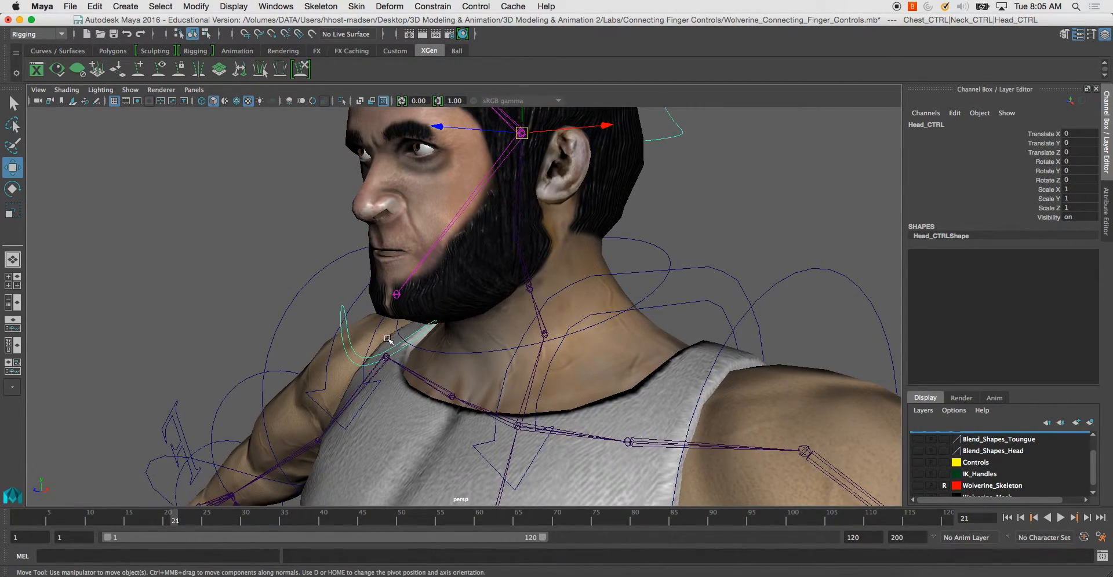
left_click(348, 329)
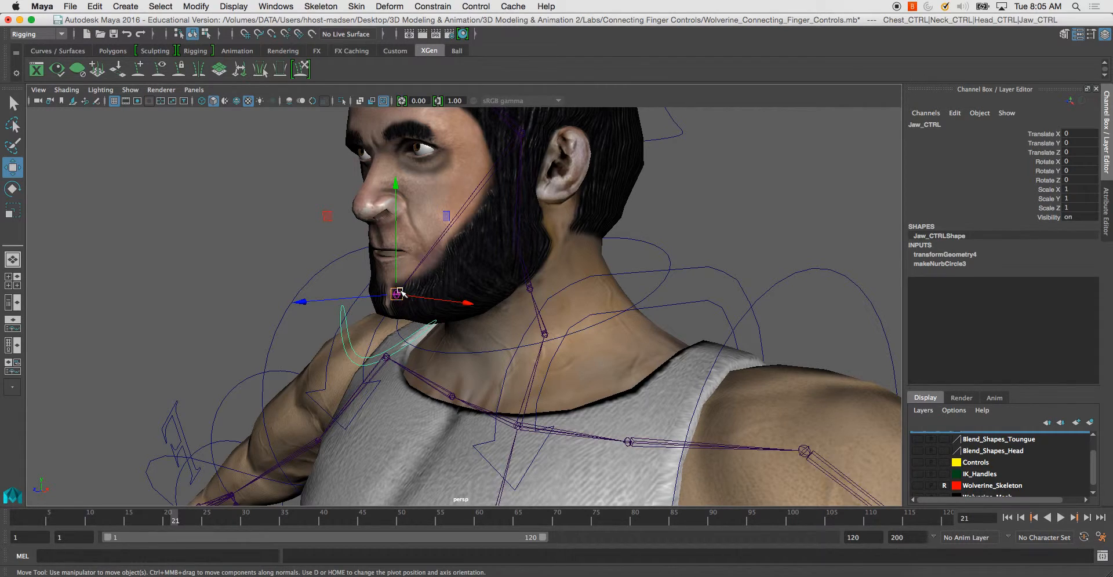
left_click_drag(382, 305, 470, 334, "alt")
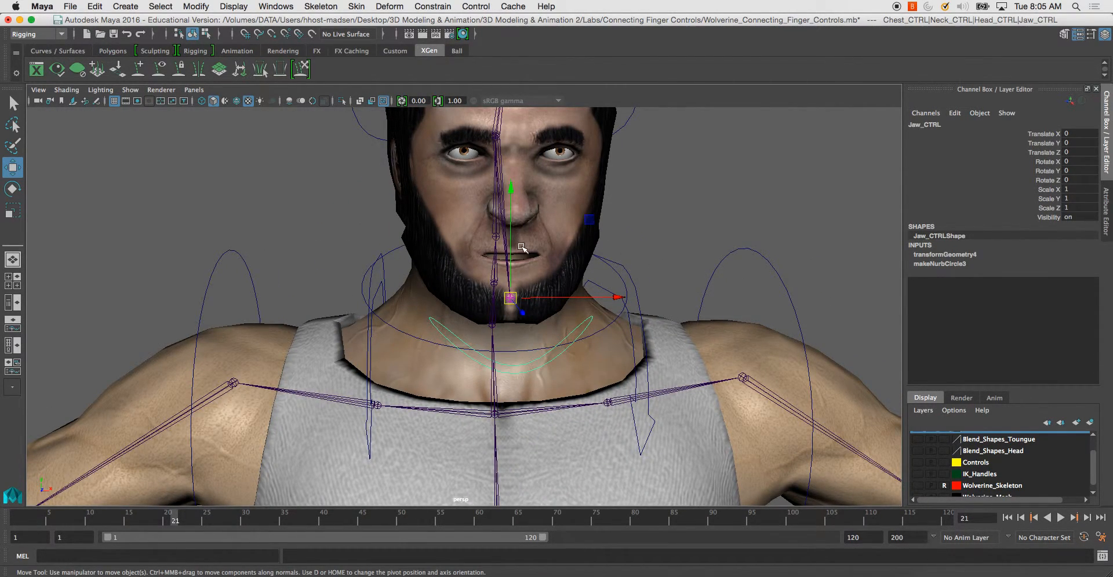
Step: Rename the joint at the chin as Jaw_JNT
scroll(655, 265, "up", 5)
left_click_drag(679, 382, 718, 255, "alt")
left_click(650, 261)
left_click(616, 261)
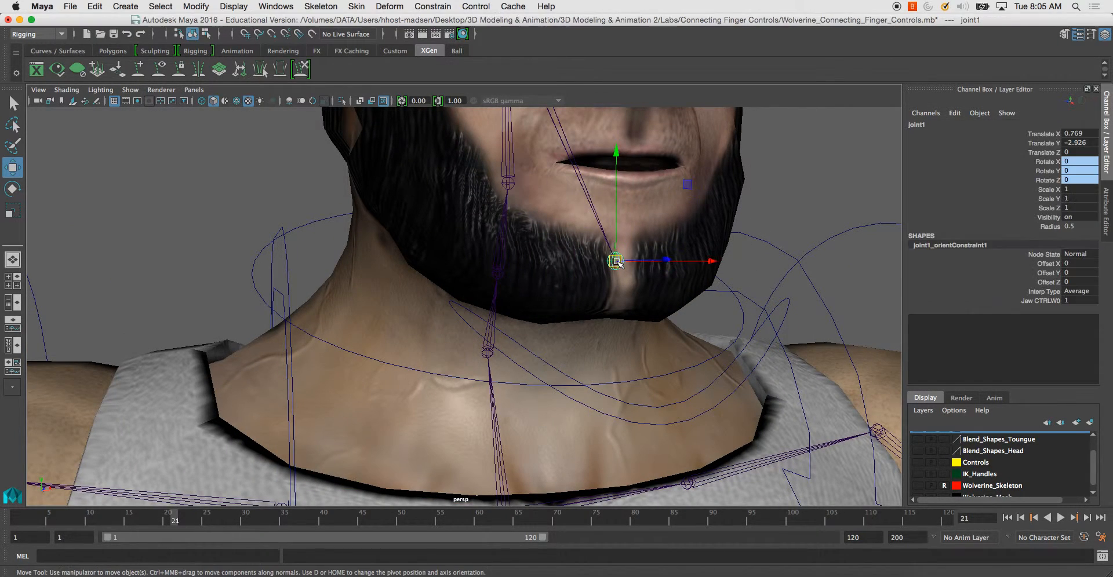
left_click(788, 301)
left_click(774, 183)
left_click(616, 262)
left_click(920, 125)
type("Jaw_JNT")
key("Return")
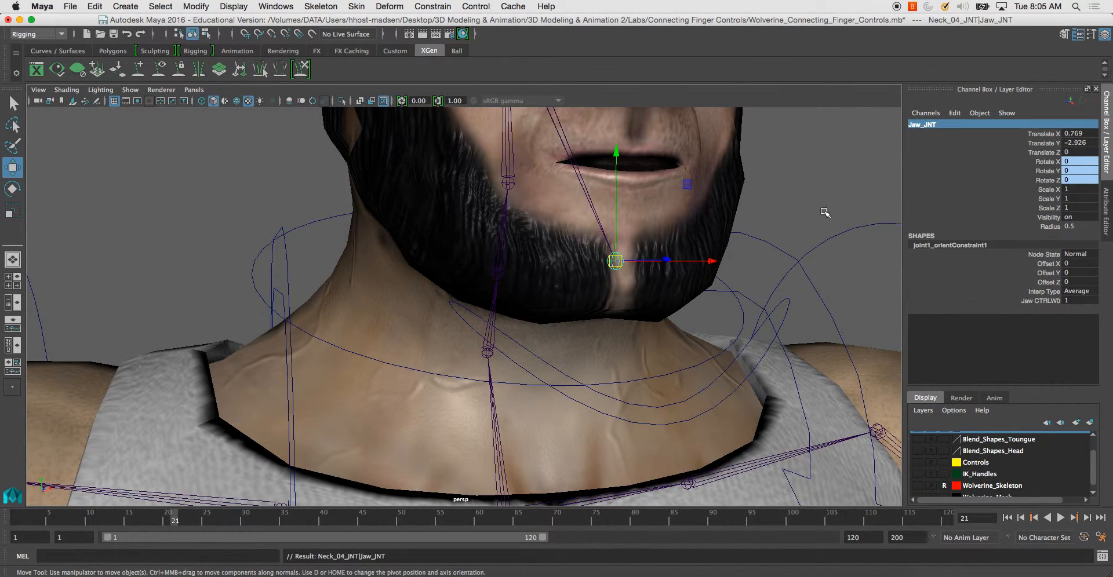
Step: Select Jaw_CTRL, the curved control below the chin, as the object for the driven key setup
left_click(764, 342)
left_click(782, 320)
left_click_drag(613, 268, 482, 231, "alt")
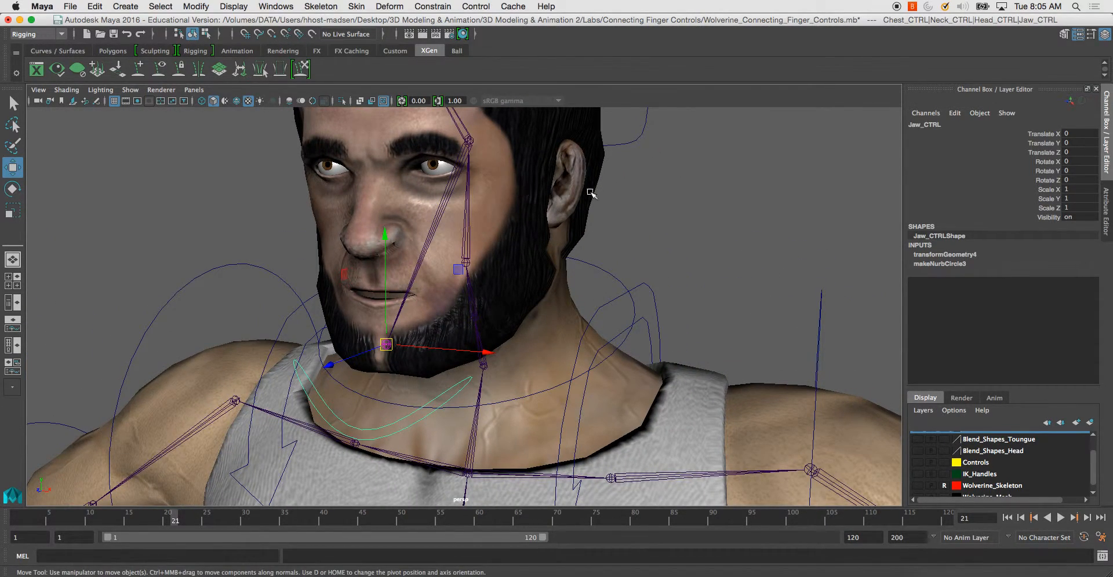
left_click_drag(478, 360, 525, 341, "alt")
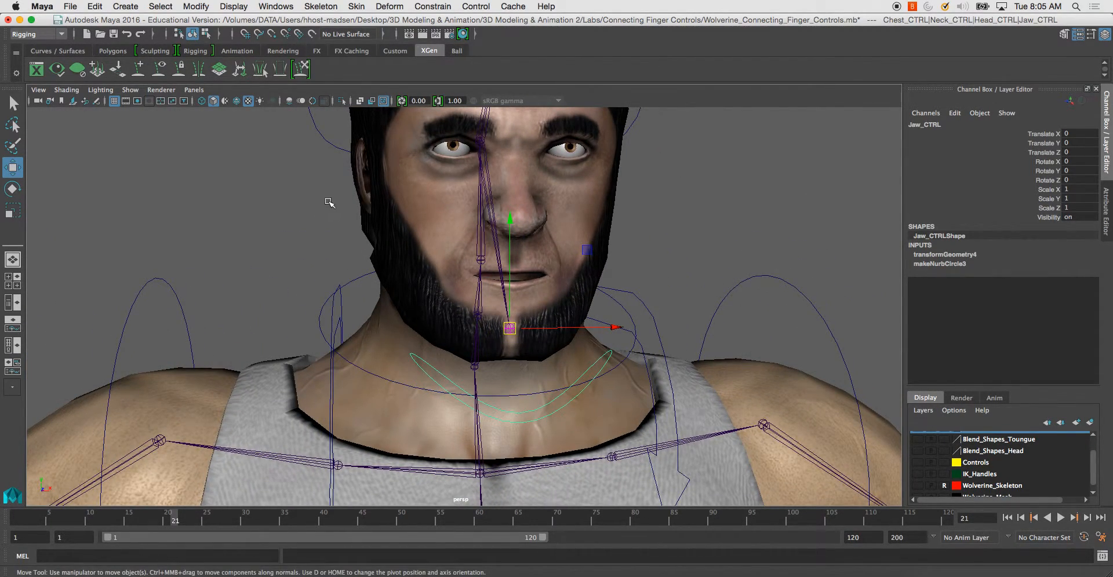
left_click(35, 34)
left_click(28, 68)
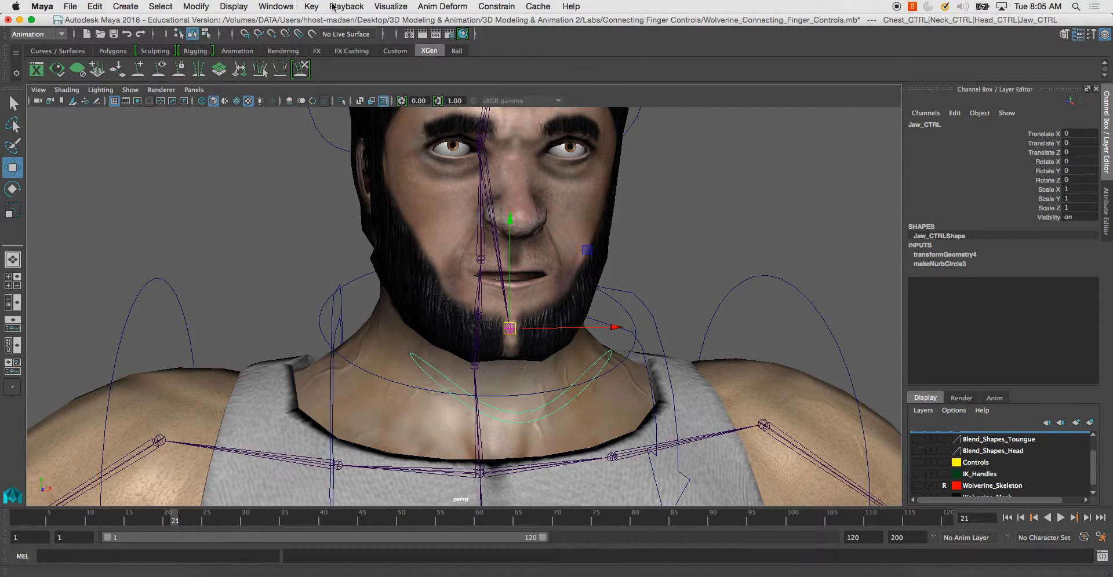
left_click(428, 6)
left_click(429, 7)
left_click(35, 33)
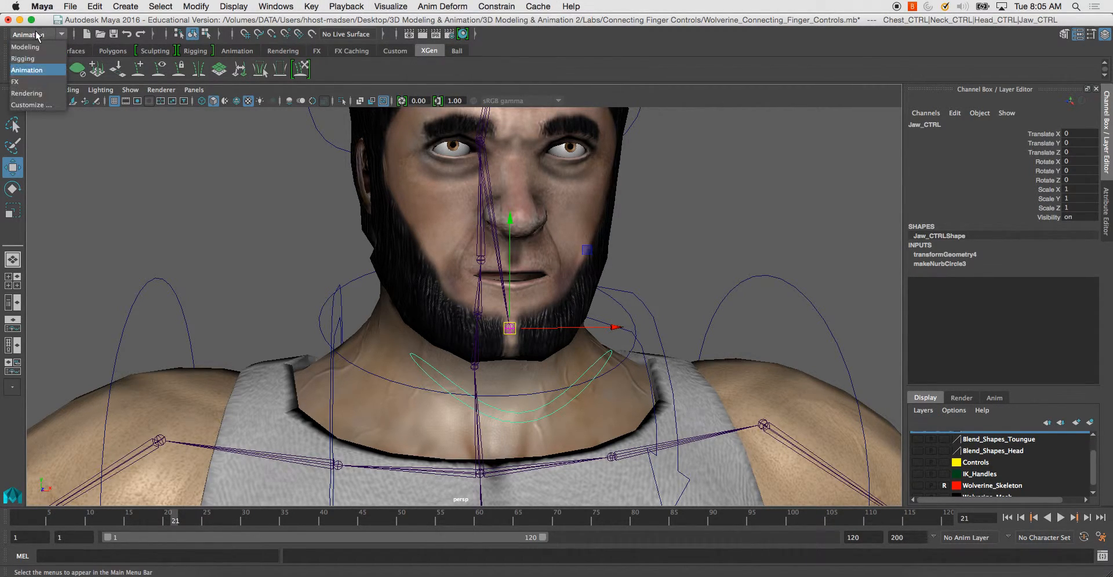
left_click(23, 58)
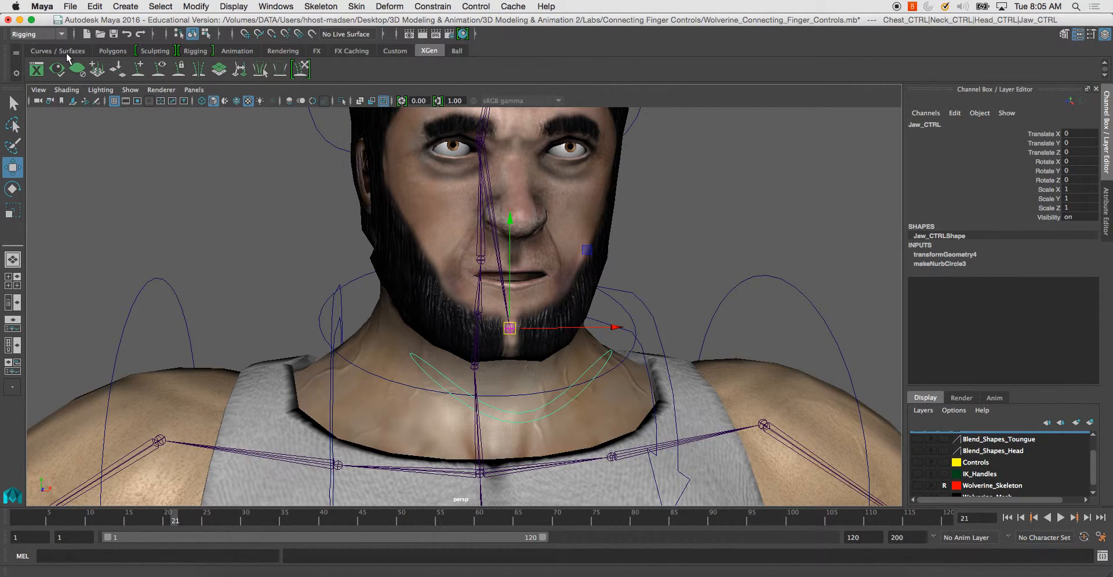
Step: Switch to the Animation menu set and open the Set Driven Key editor
left_click(34, 34)
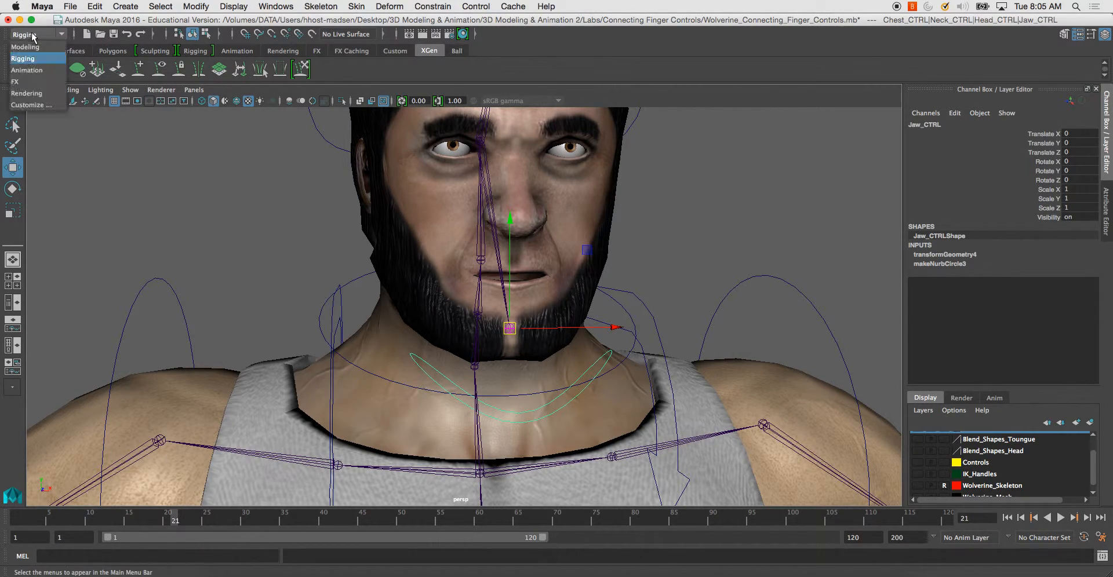
left_click(32, 70)
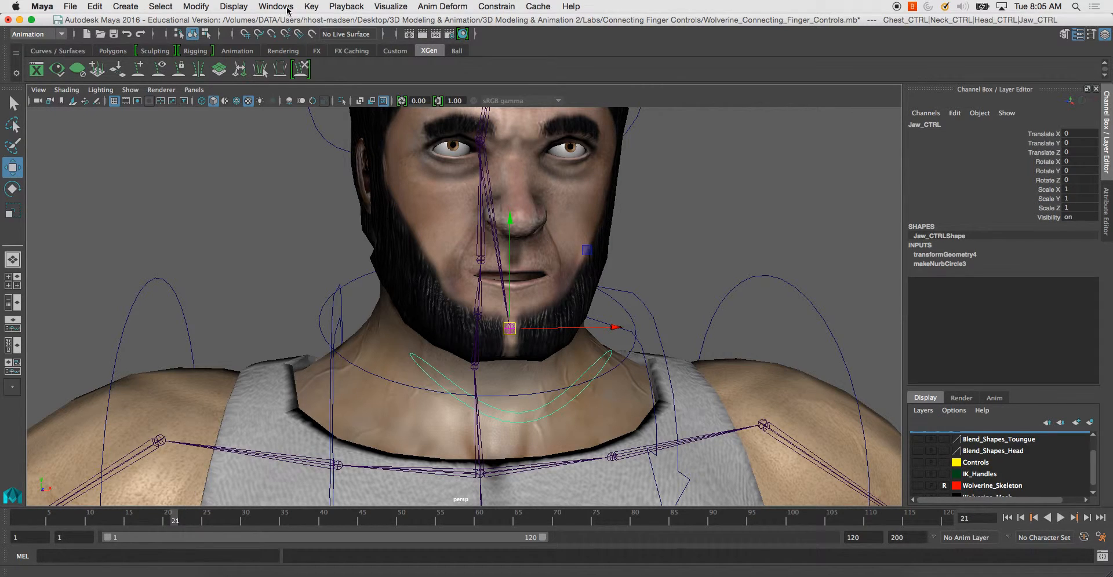
left_click(311, 7)
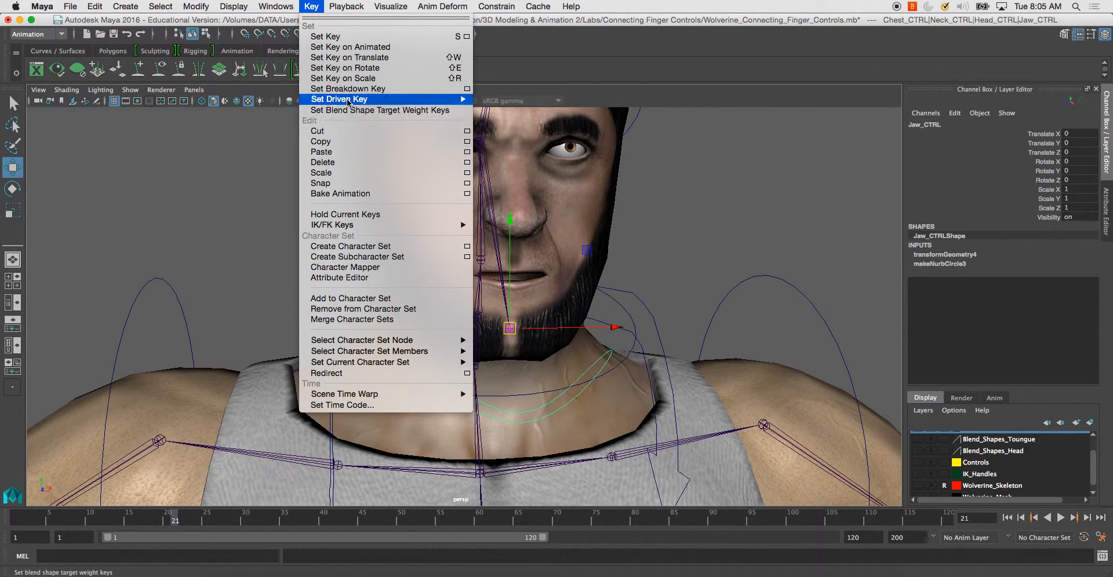
mouse_move(349, 103)
left_click(493, 107)
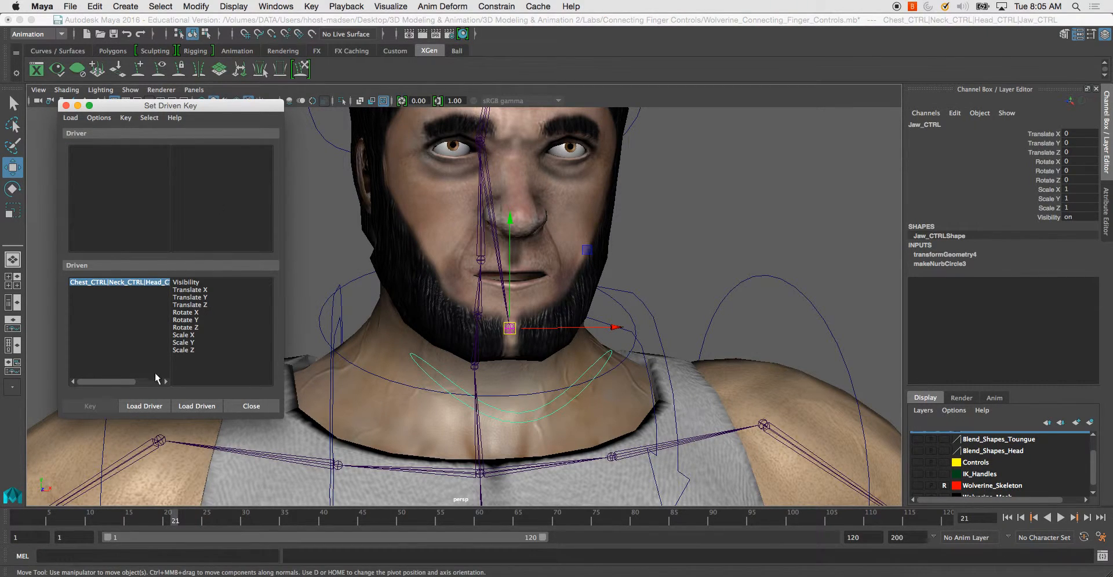
Step: Load the jaw control as the driver and the chin joint Jaw_JNT as the driven object
left_click(144, 406)
left_click(682, 296)
left_click(510, 328)
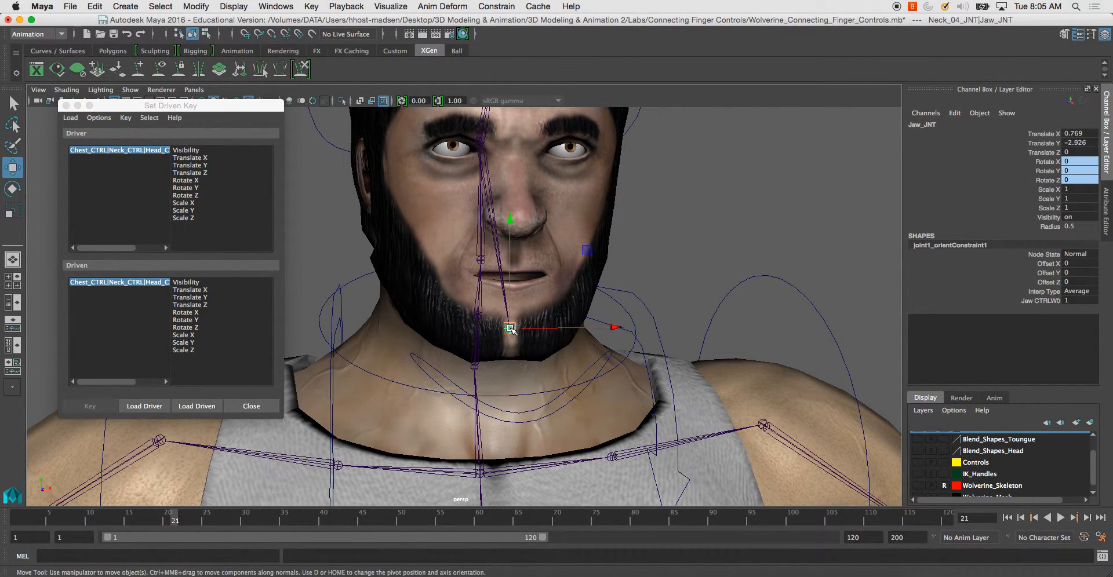
left_click(197, 406)
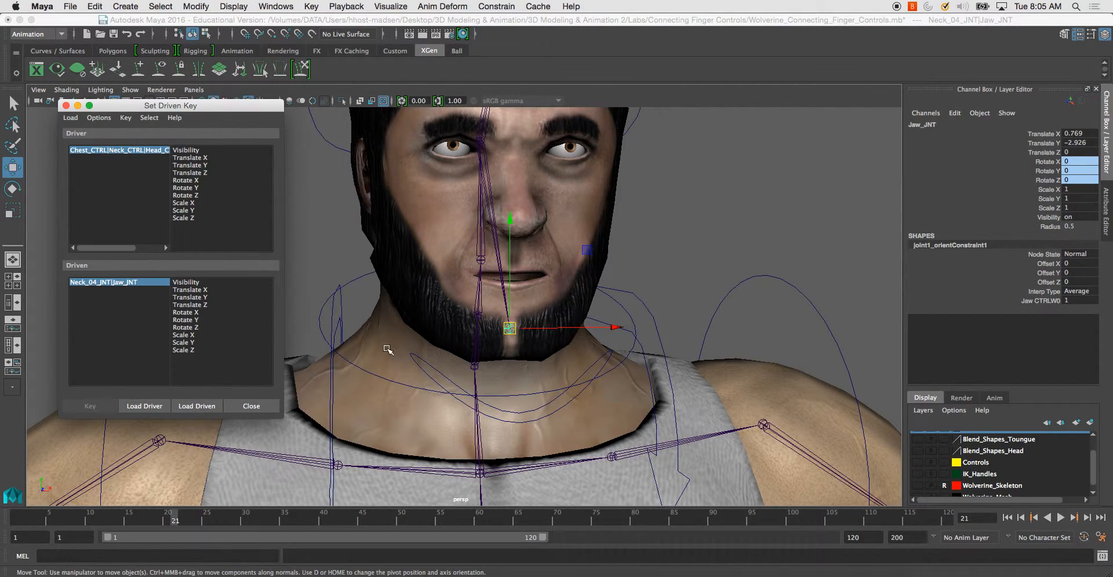
Step: Select the jaw control and examine the jaw, chin joint and head from several angles and distances
left_click_drag(512, 244, 662, 240, "alt")
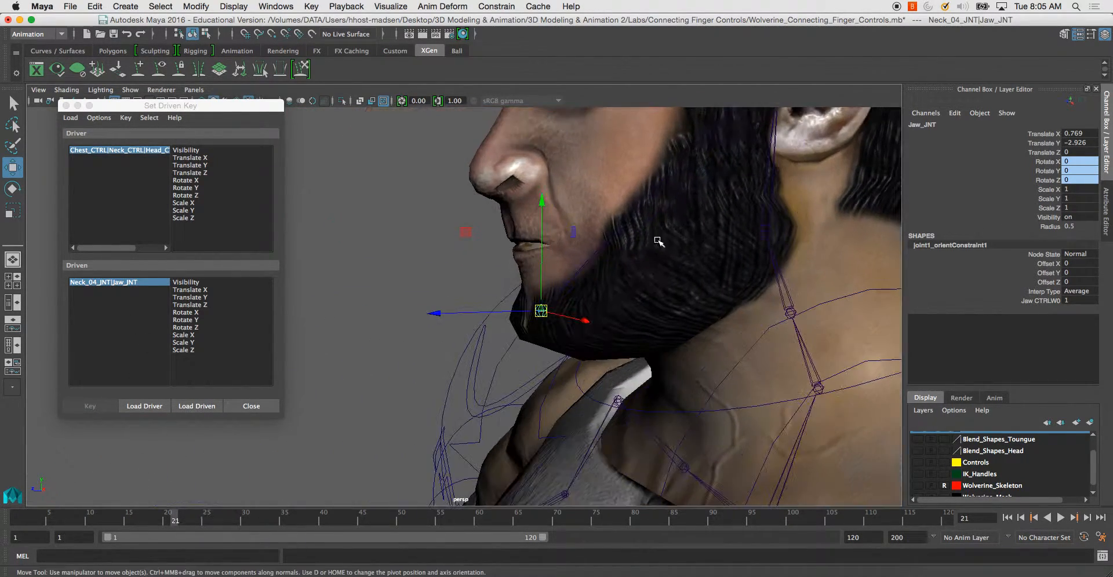
left_click(481, 338)
left_click_drag(481, 338, 597, 311, "alt")
right_click_drag(593, 315, 449, 179, "alt")
left_click_drag(448, 180, 515, 157, "alt")
right_click_drag(544, 284, 588, 452, "alt")
middle_click_drag(589, 452, 546, 379, "alt")
left_click_drag(546, 380, 521, 411, "alt")
middle_click_drag(520, 411, 493, 368, "alt")
left_click_drag(493, 368, 472, 361, "alt")
right_click_drag(486, 350, 554, 439, "alt")
left_click_drag(468, 355, 503, 406, "alt")
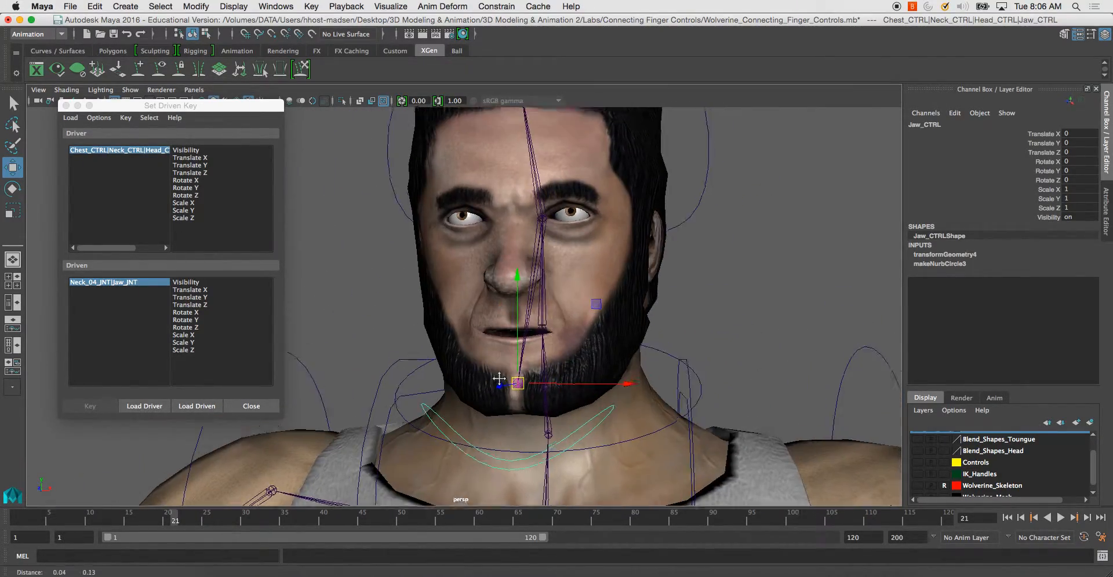
right_click_drag(503, 406, 425, 237, "alt")
middle_click_drag(425, 236, 444, 339, "alt")
right_click_drag(444, 339, 437, 255, "alt")
middle_click_drag(436, 256, 425, 308, "alt")
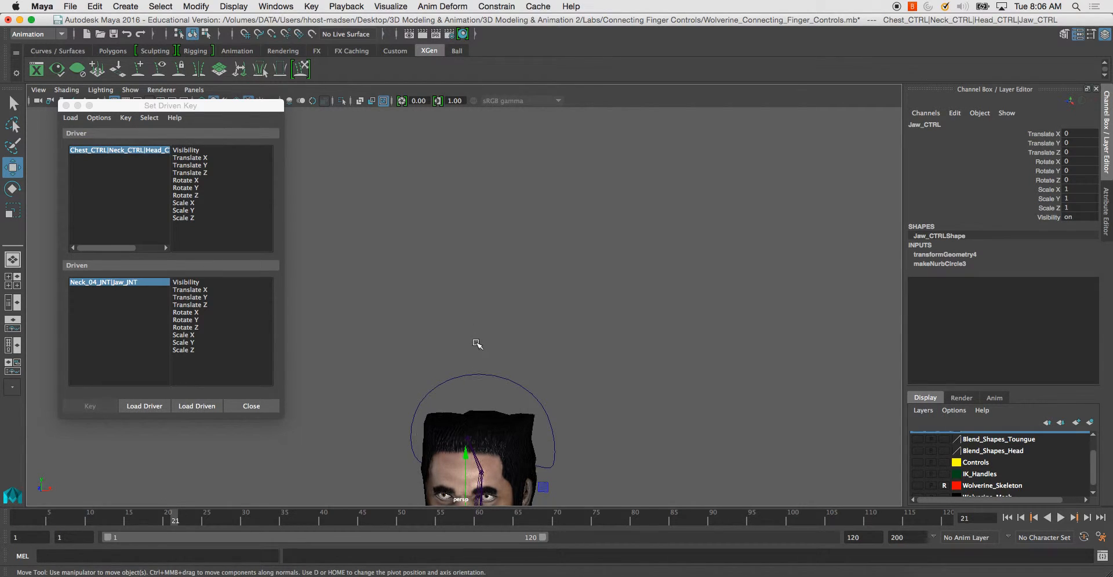
middle_click_drag(480, 338, 477, 274, "alt")
right_click_drag(476, 274, 712, 403, "alt")
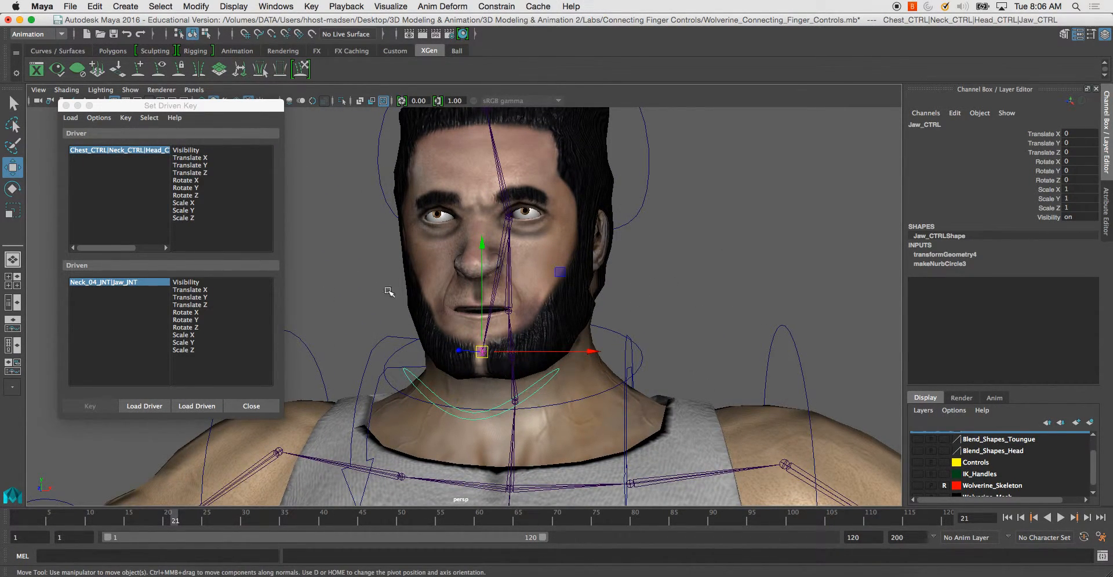
scroll(365, 296, "down", 3)
left_click(12, 282)
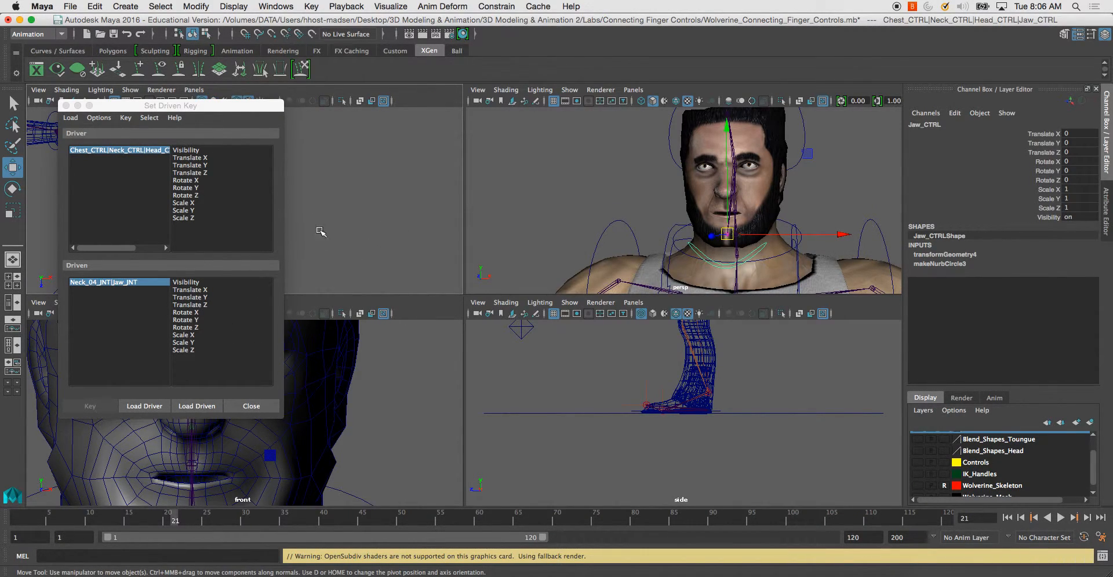
middle_click(709, 211)
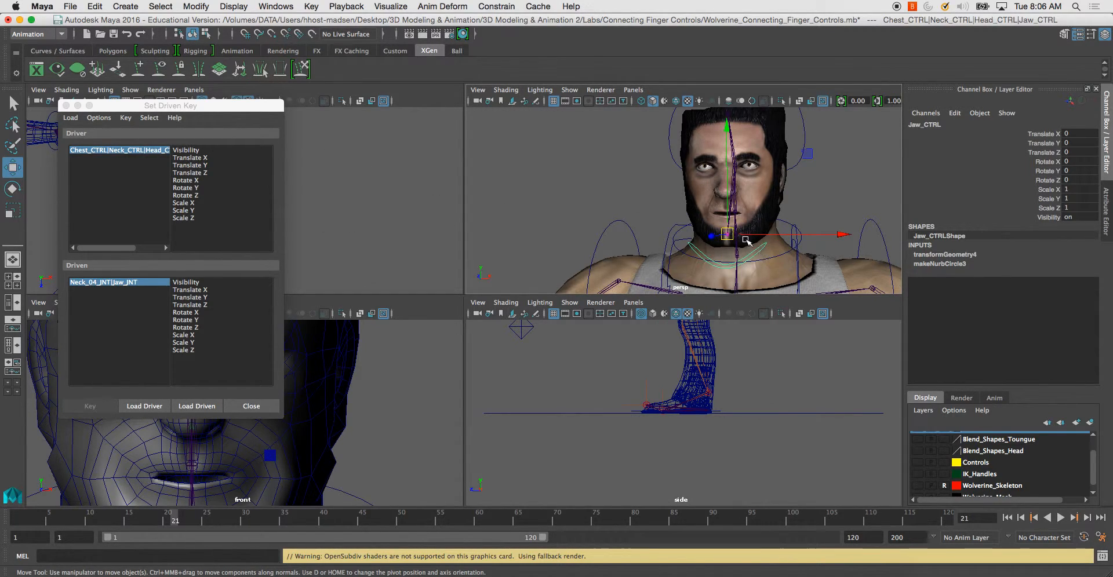
key("space")
left_click_drag(734, 238, 630, 345, "alt")
right_click_drag(631, 346, 666, 375, "alt")
left_click_drag(666, 375, 548, 329, "alt")
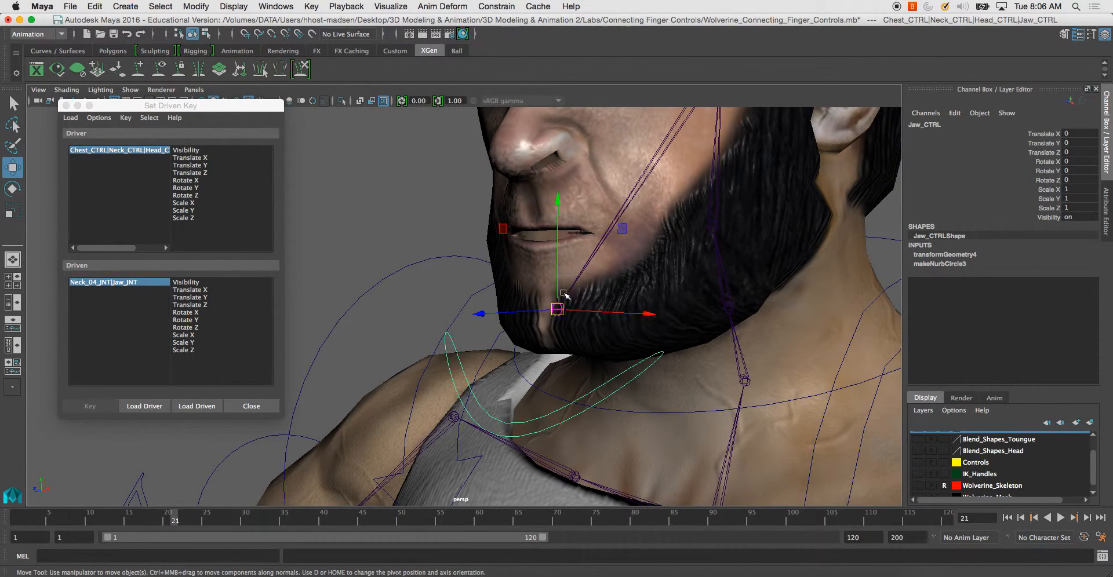
Step: Reselect Jaw_JNT at the chin and load it again as the driven object
left_click(476, 273)
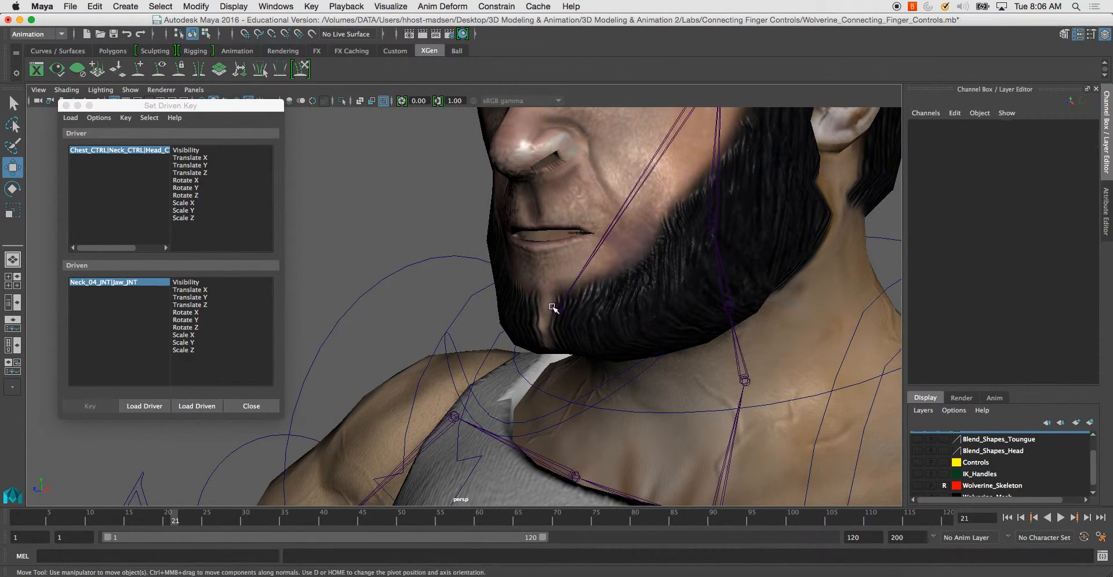
left_click(557, 309)
left_click(202, 405)
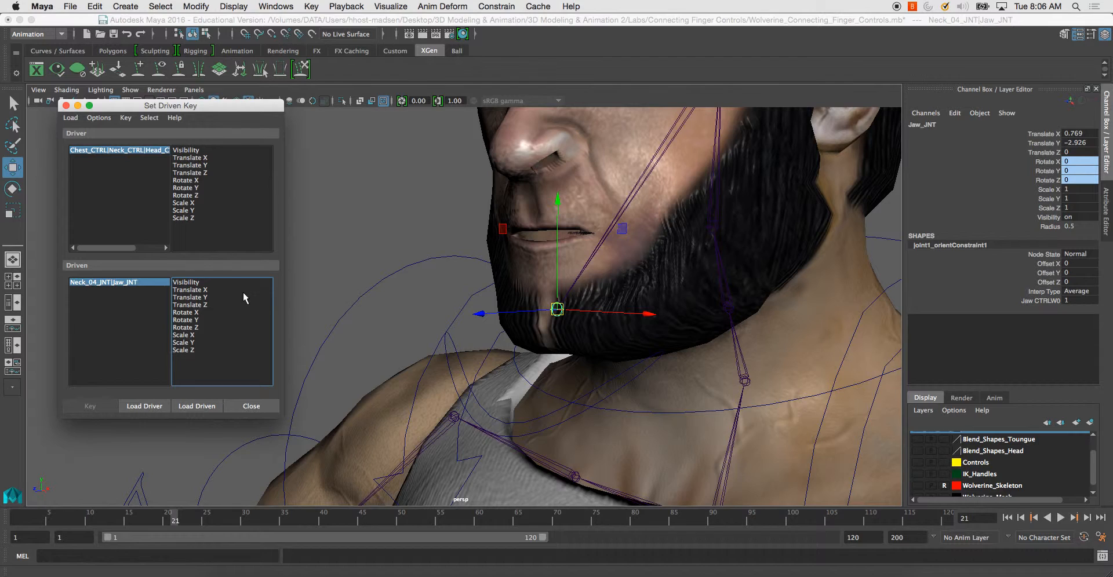
Step: Try moving the jaw control down about 1.1 units in Y and undo the move
left_click(458, 355)
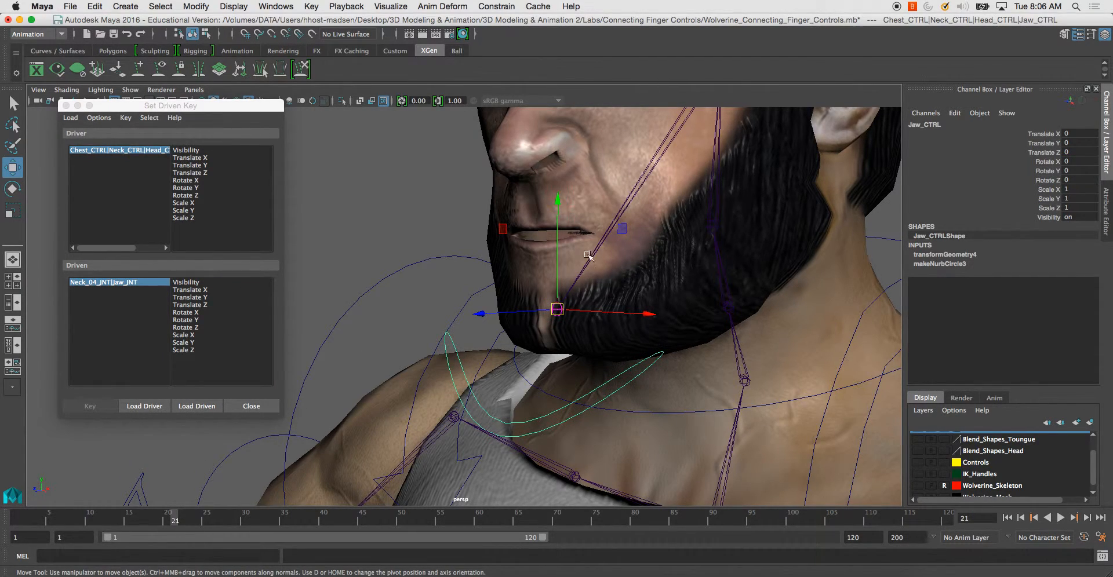
left_click_drag(557, 200, 594, 357)
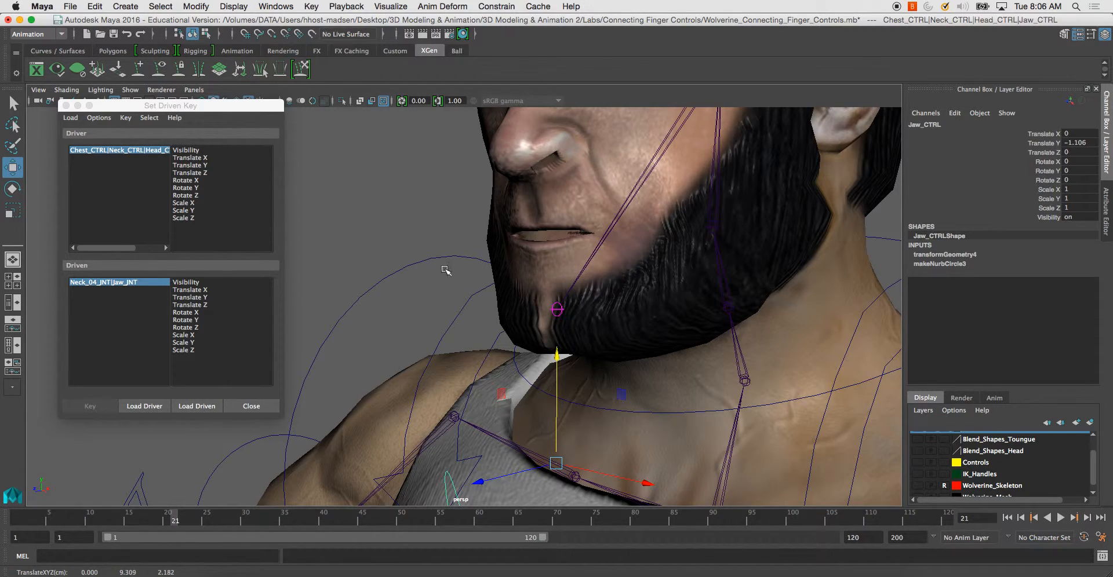
key("ctrl+z")
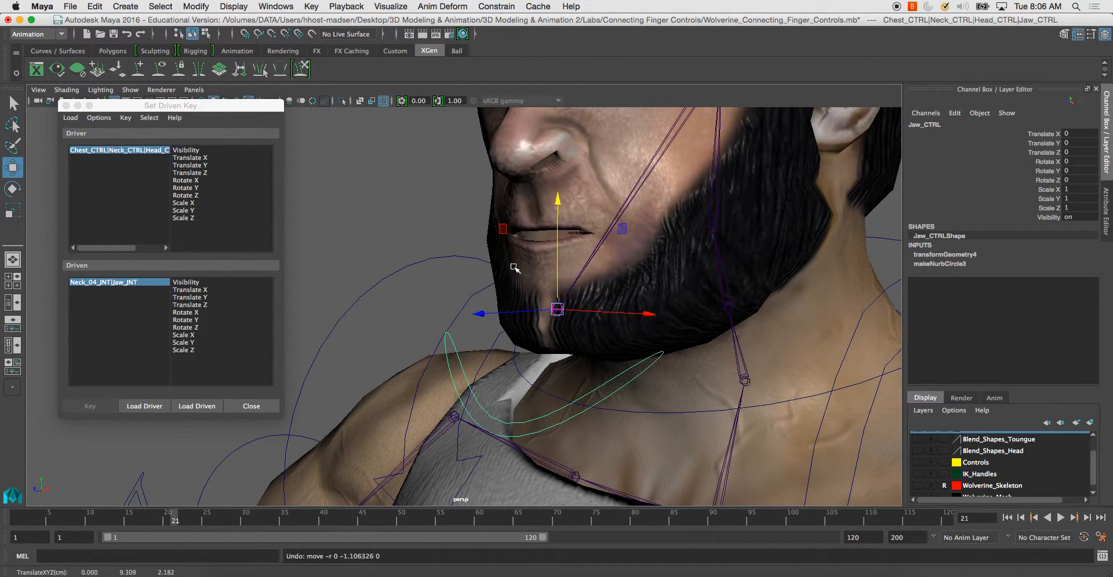
Step: Choose Translate Y as the attribute for both the jaw control driver and the driven Jaw_JNT
left_click(201, 165)
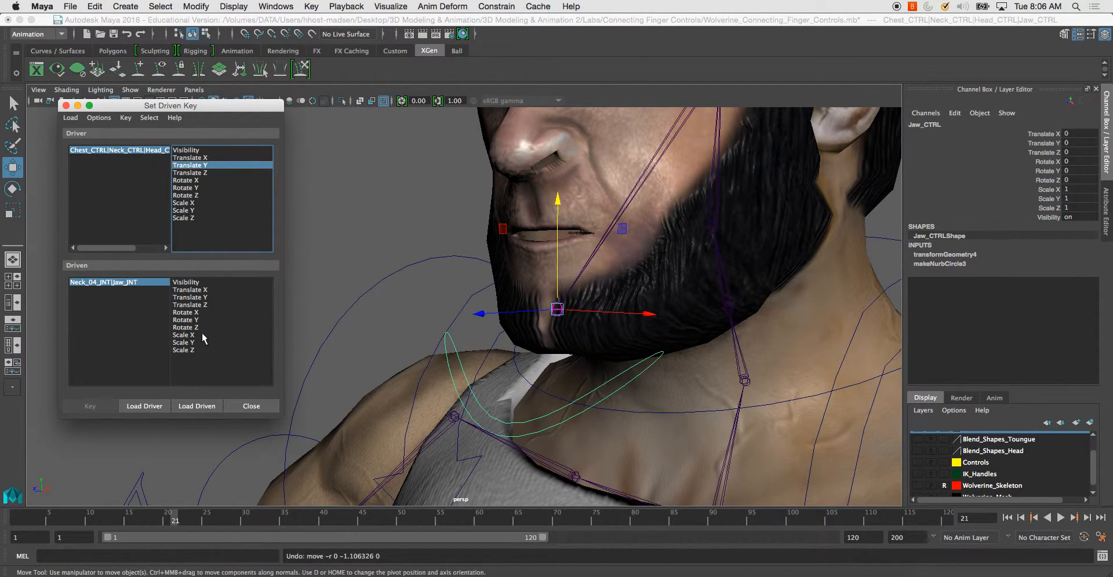
left_click(201, 298)
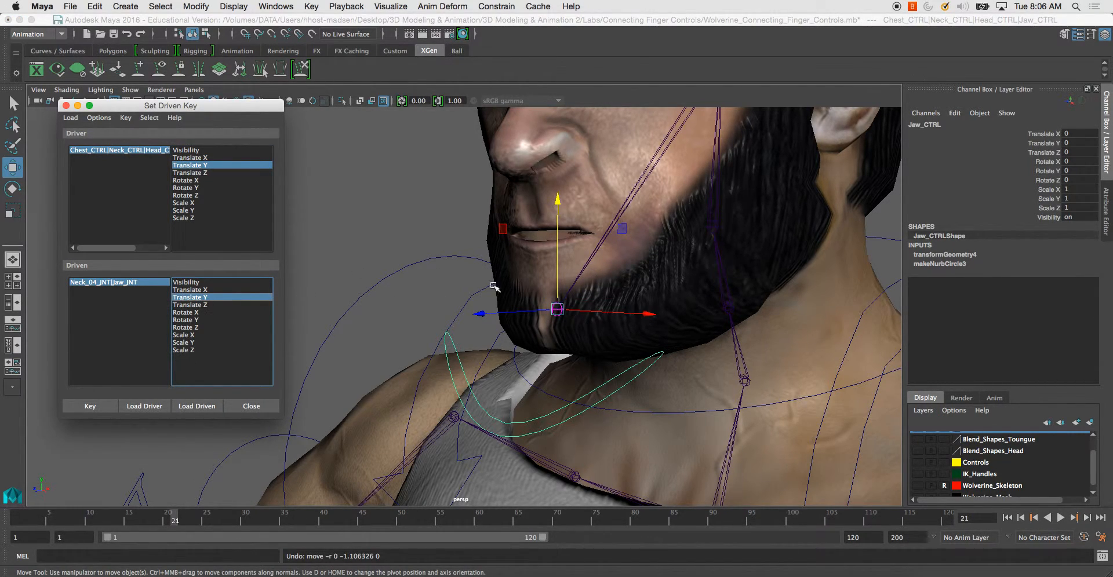
Step: Select Jaw_JNT and try to move it down along the Y axis, undoing each attempt
left_click(404, 256)
left_click(557, 312)
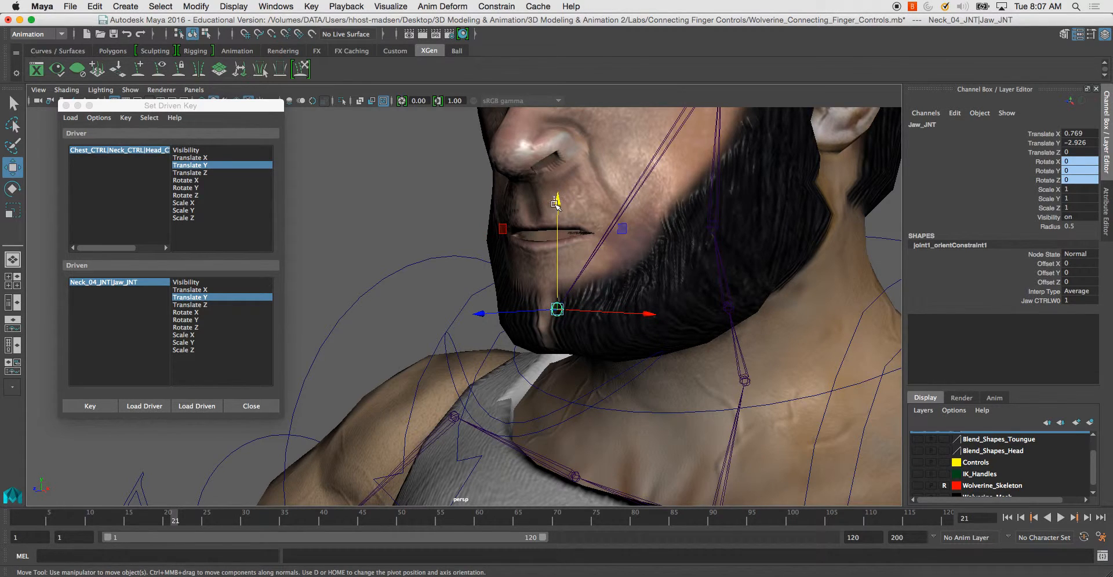
left_click(555, 216)
key("z")
left_click_drag(558, 215, 560, 270)
key("z")
left_click_drag(555, 199, 557, 292)
key("z")
scroll(406, 232, "up", 1)
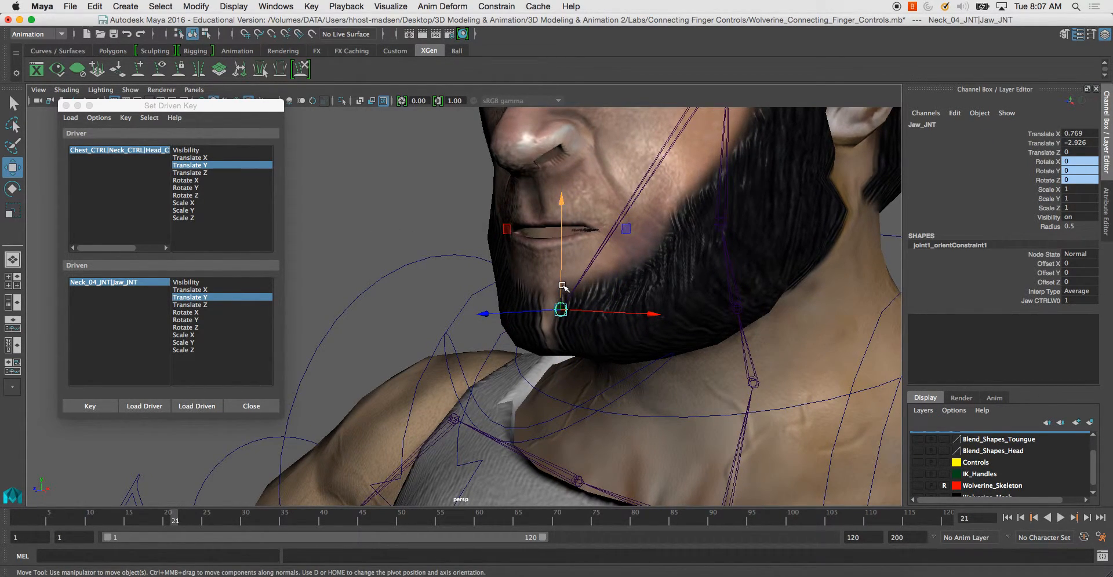
Step: Switch the driver attribute to Translate X and back to Translate Y
left_click(200, 158)
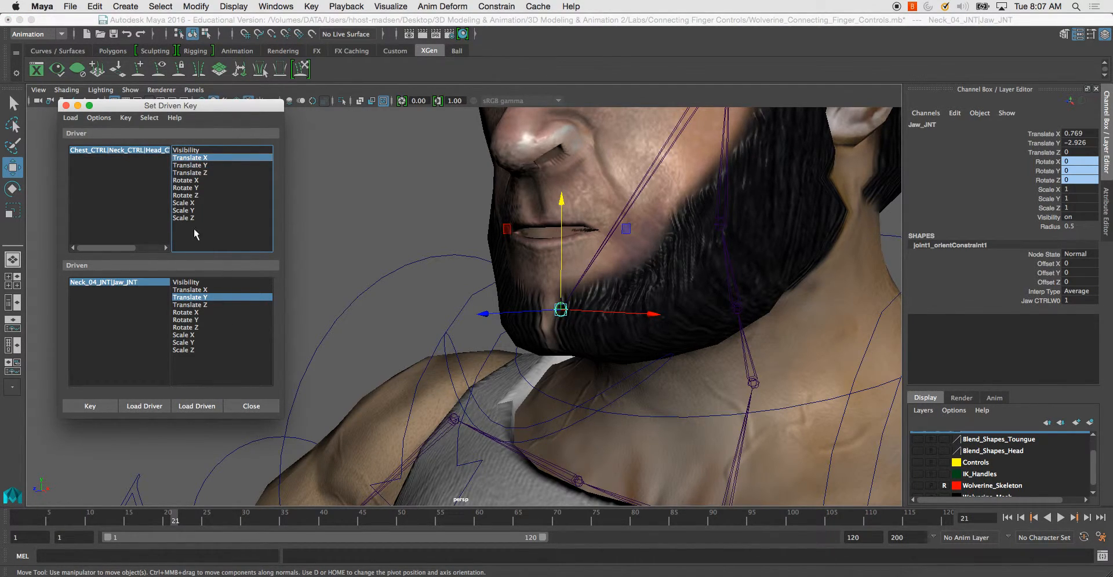
left_click(180, 165)
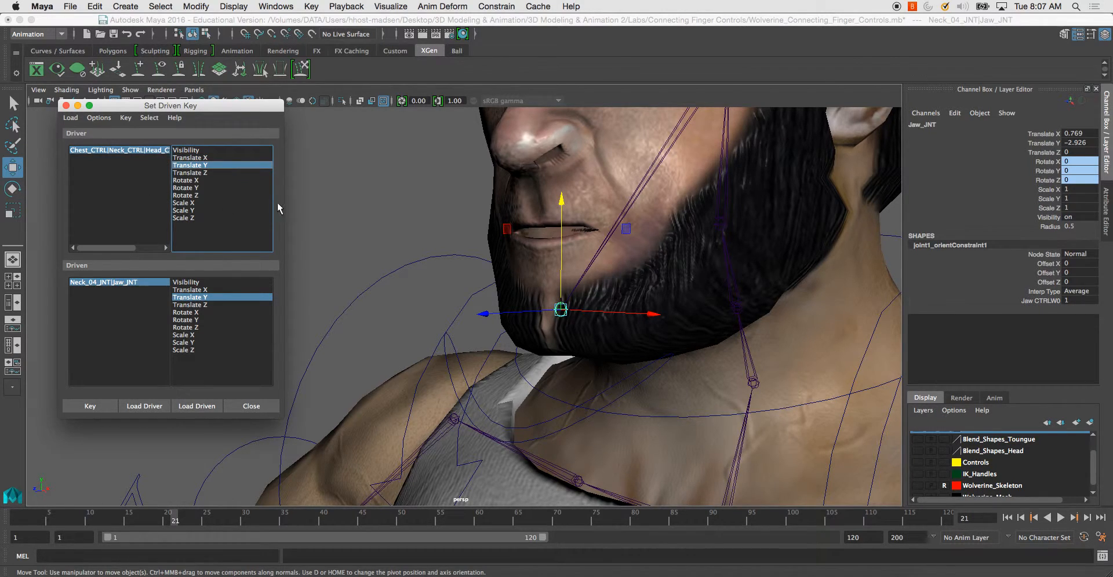
Step: Try moving the jaw control down about 0.8 units in Y and undo the move
left_click(457, 356)
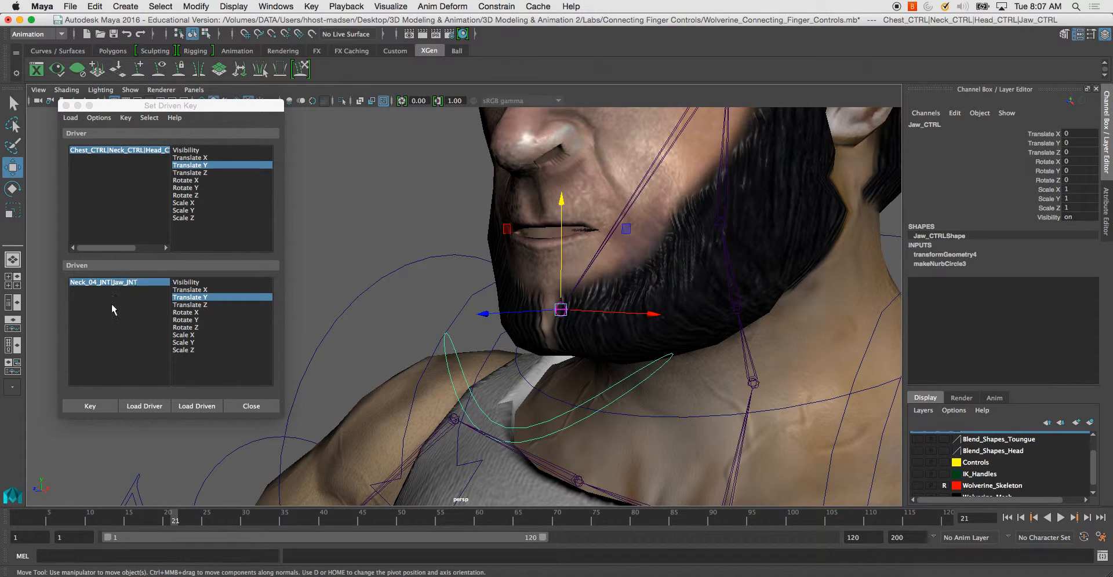
left_click_drag(564, 206, 566, 227)
key("ctrl+z")
Step: Set driven keys for the jaw joint's Translate X and Translate Y with the jaw control in its rest position
left_click(197, 290)
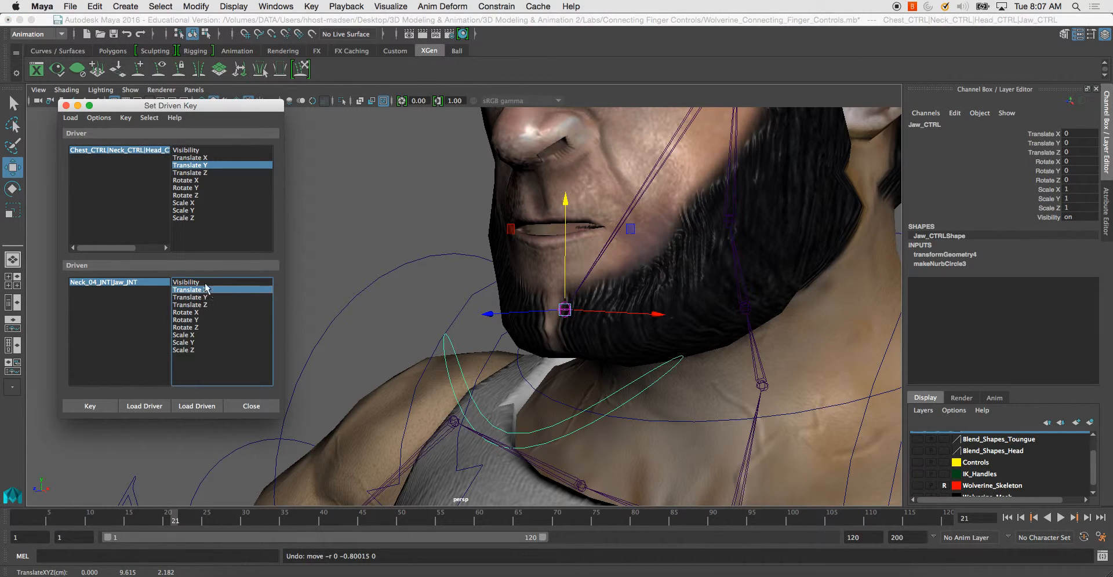
left_click(89, 406)
left_click(199, 298)
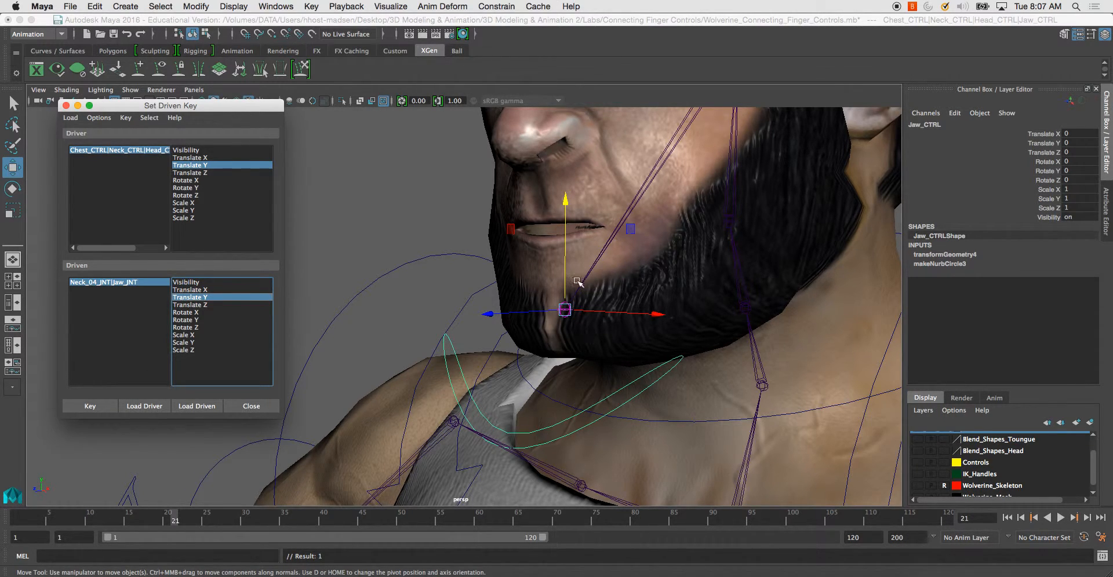
Step: Lower the jaw control and set its Translate Y to -1.5
left_click(567, 201)
left_click_drag(566, 200, 530, 351)
double_click(1080, 143)
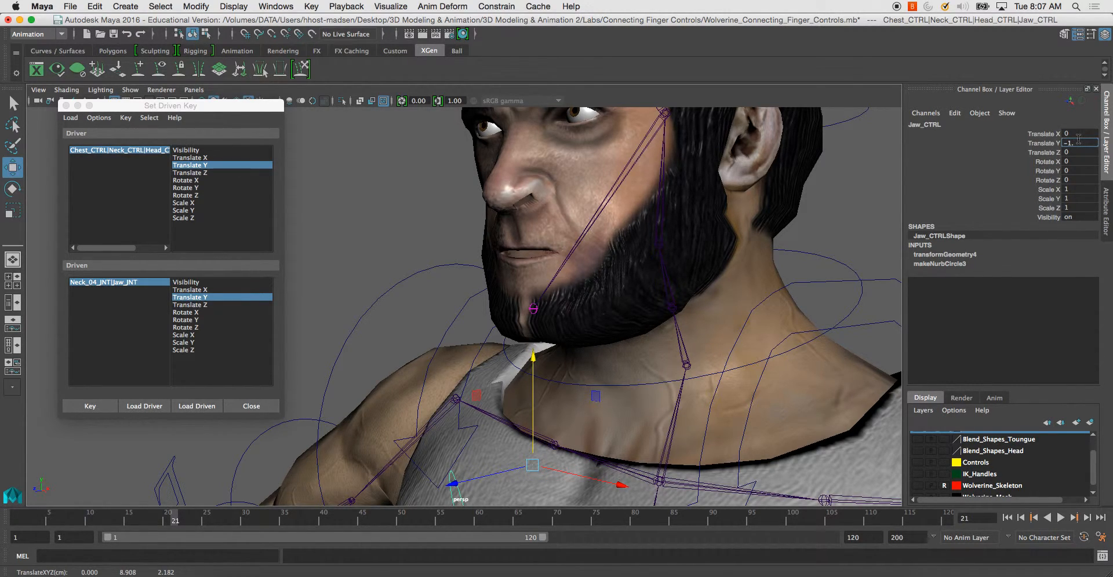
key("Return")
left_click_drag(512, 314, 530, 329, "alt")
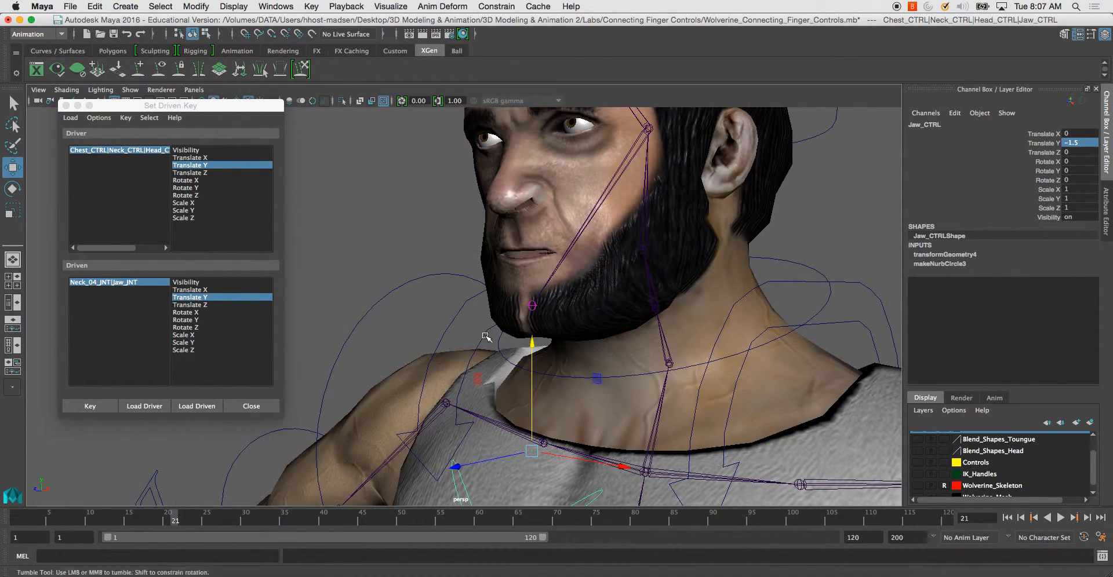
Step: Move Jaw_JNT down to a Translate Y of about -4.28 and set driven keys for its Translate Y and Translate X
left_click(532, 307)
left_click_drag(528, 204, 527, 353)
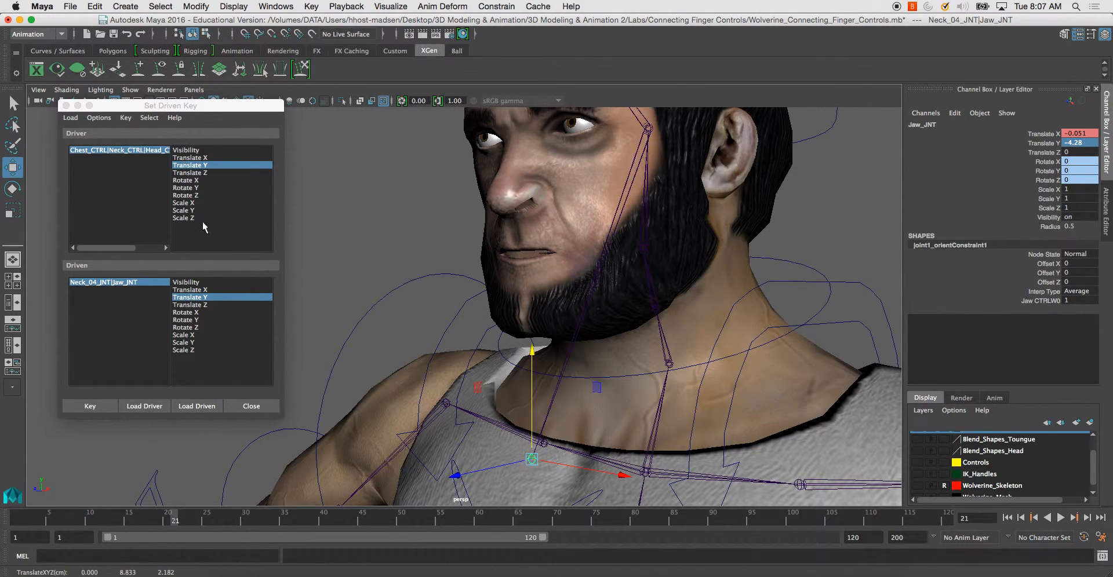
left_click(90, 406)
left_click(201, 290)
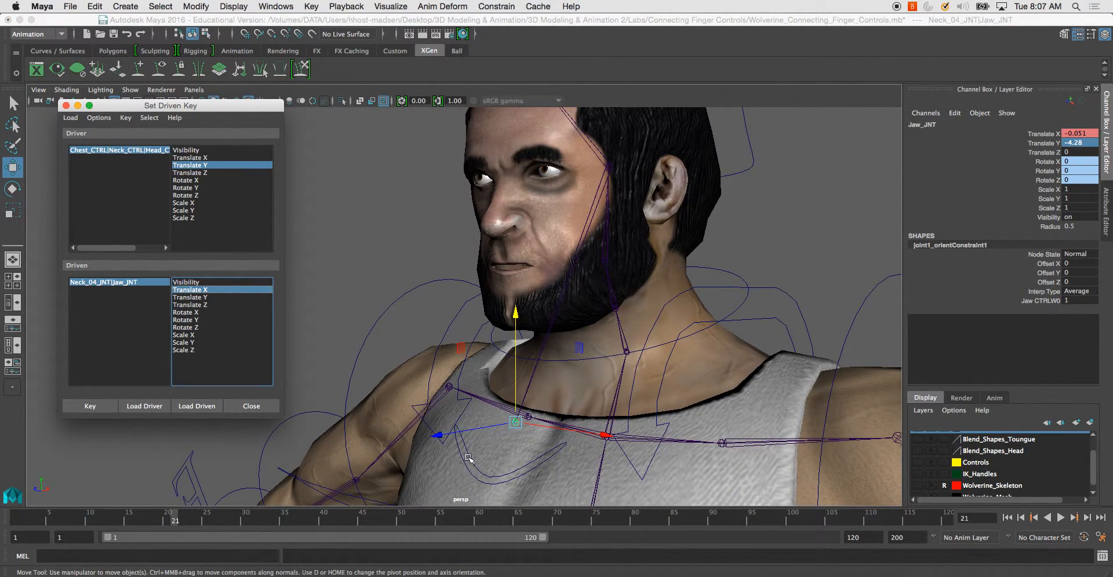
Step: Raise the jaw control back up and reset its Translate Y to 0
left_click(456, 456)
left_click_drag(516, 304, 527, 207)
scroll(527, 207, "up", 1)
double_click(1067, 145)
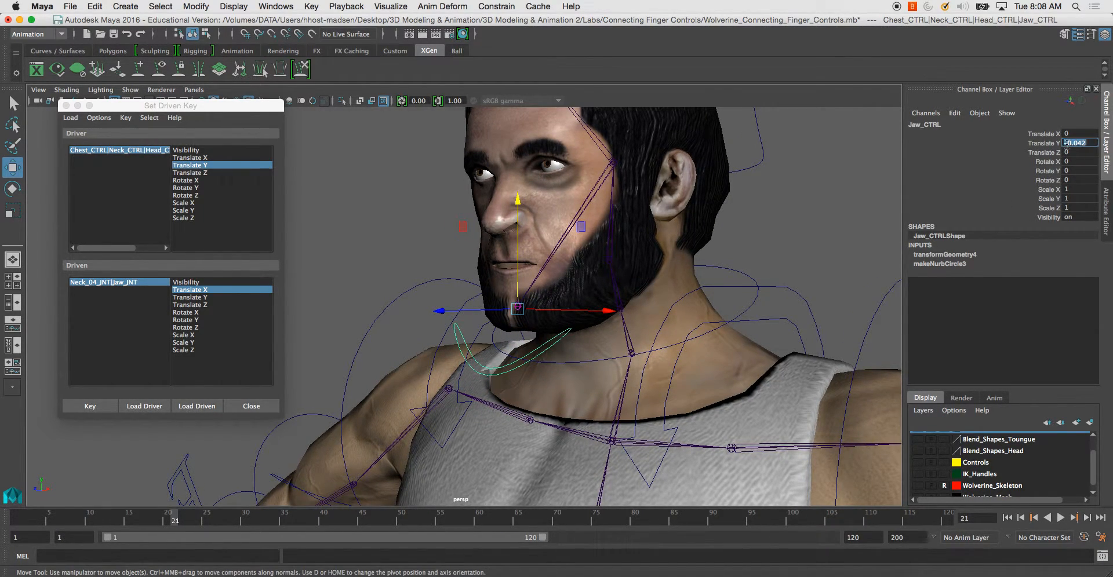
type("0")
key("Return")
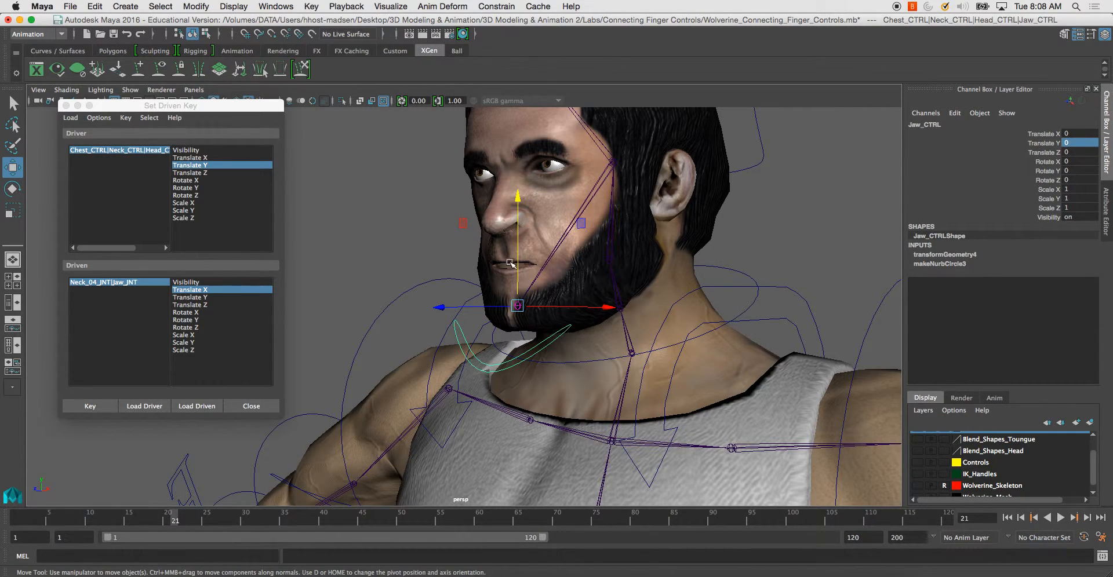
left_click(189, 7)
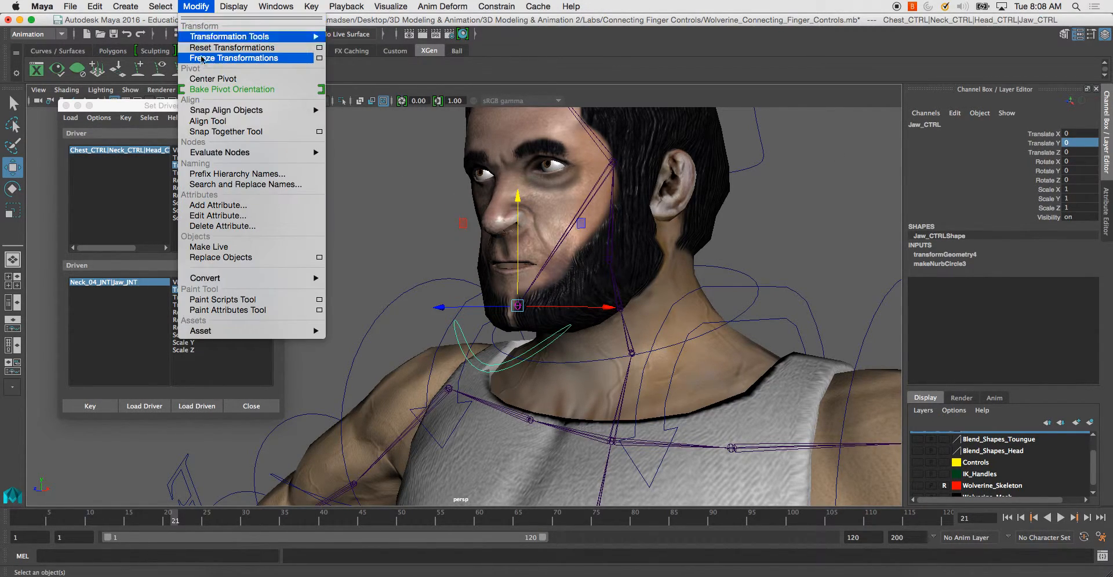
left_click(227, 217)
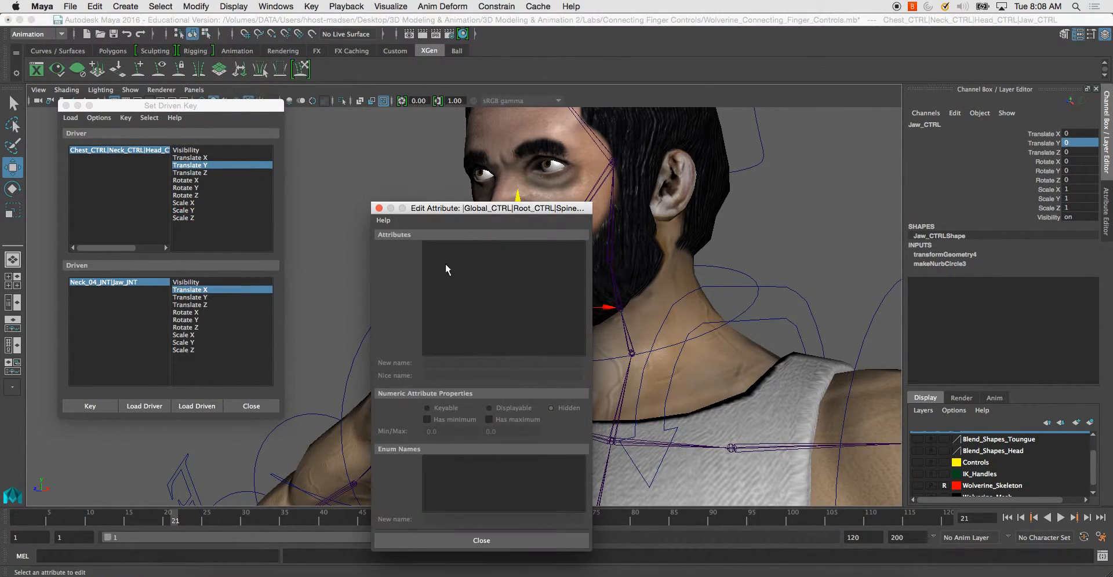
left_click_drag(485, 210, 762, 128)
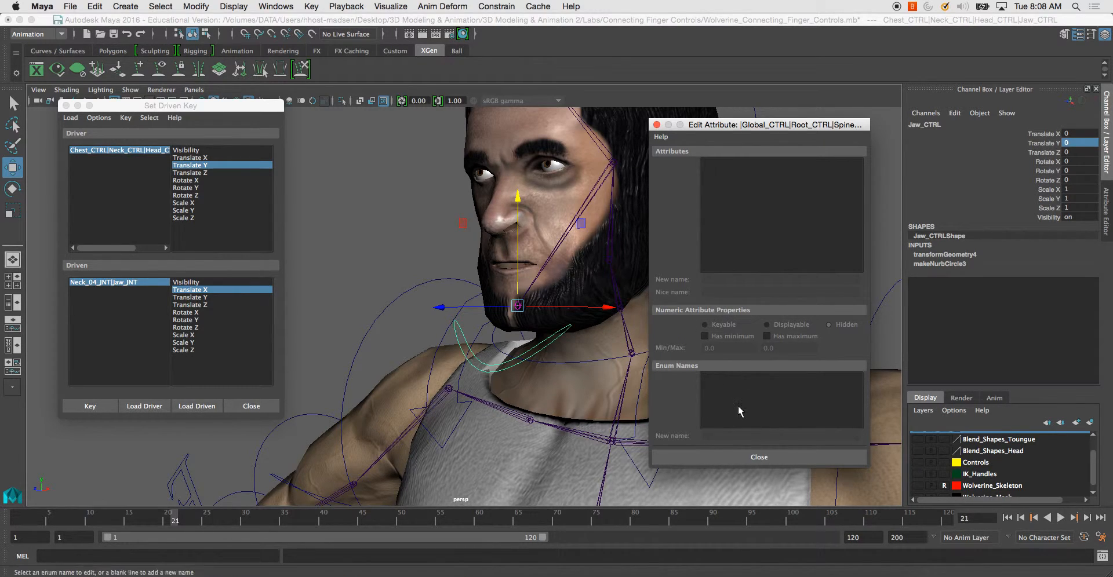
left_click(737, 458)
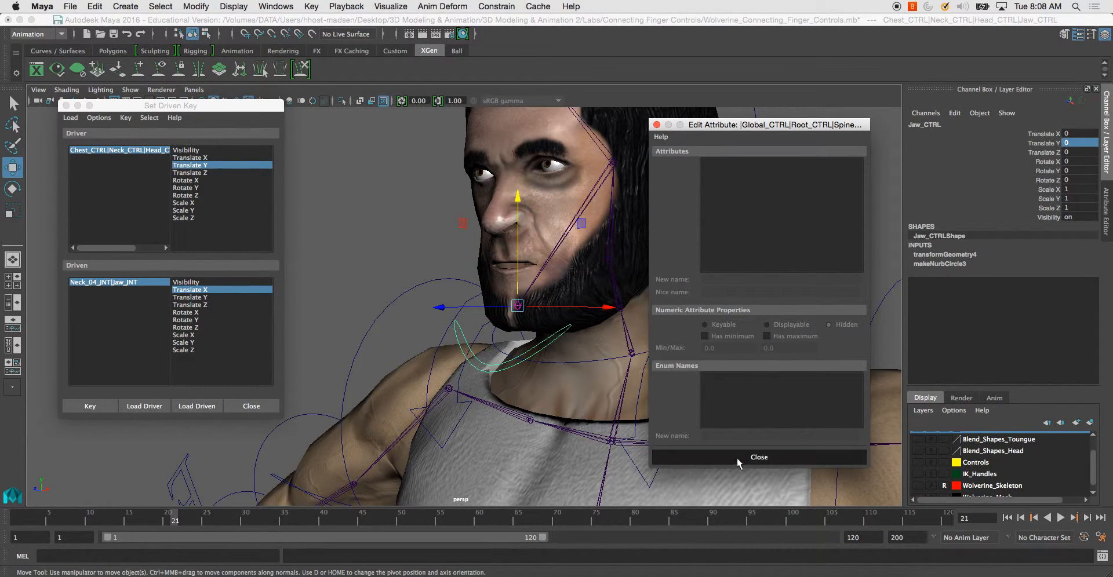
Step: Enable the minimum Y translation limit of Jaw_CTRL and set it to -1.5
left_click(1106, 212)
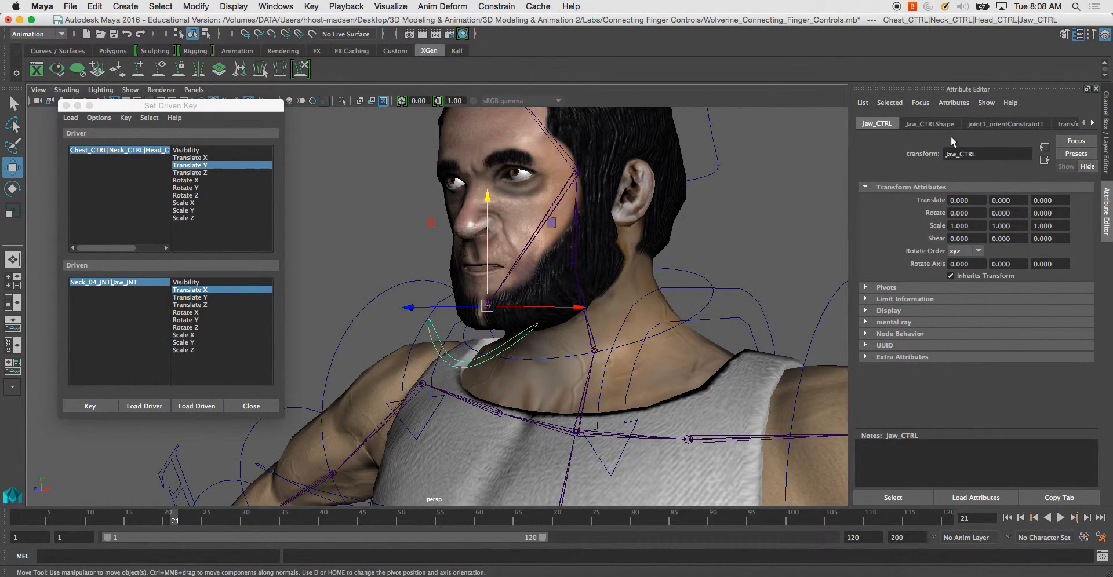
left_click(922, 125)
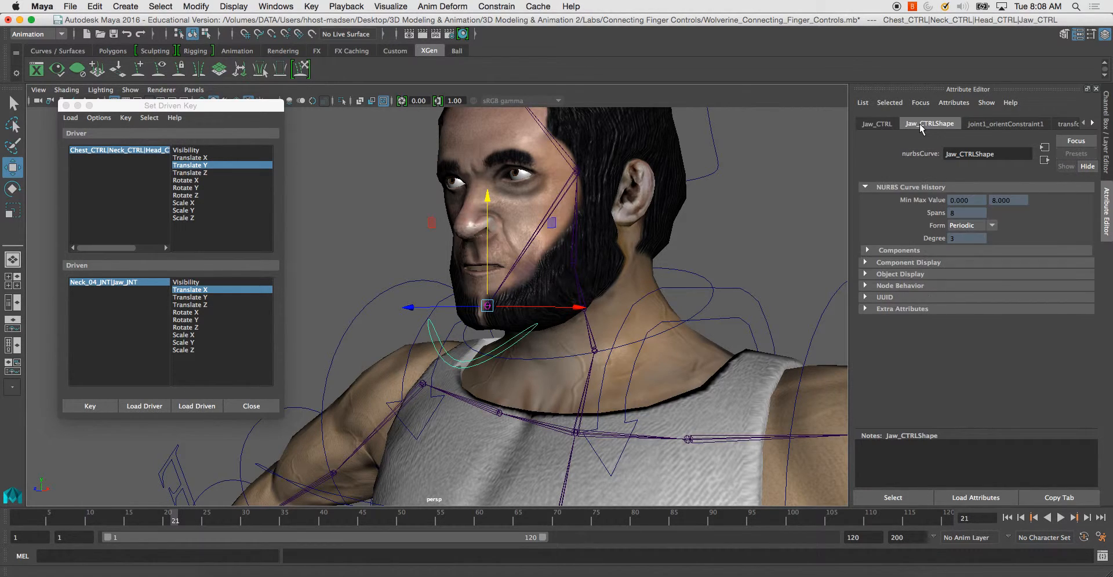
left_click(887, 124)
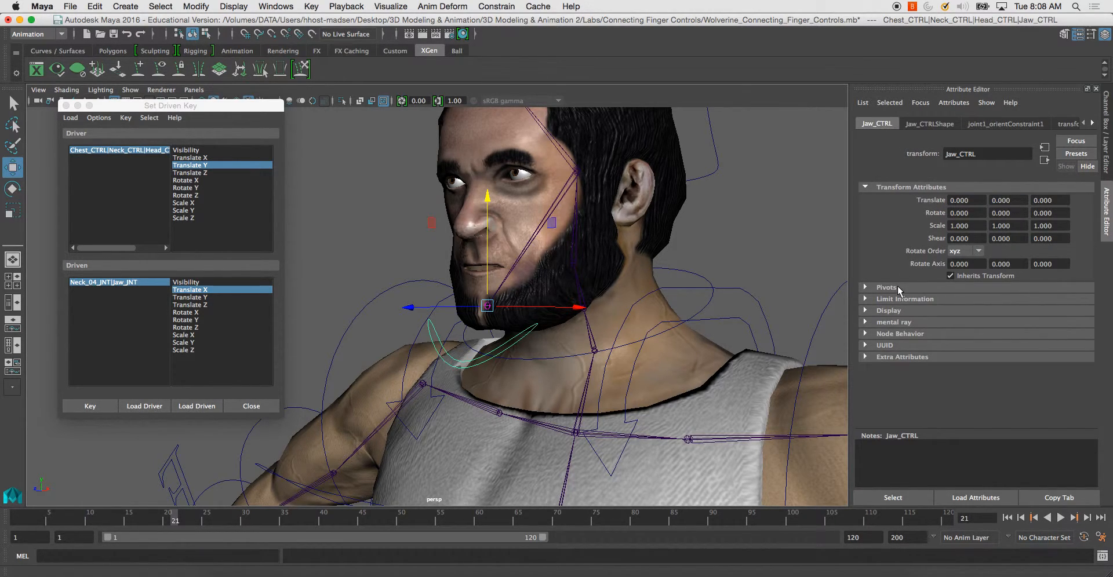
left_click(906, 300)
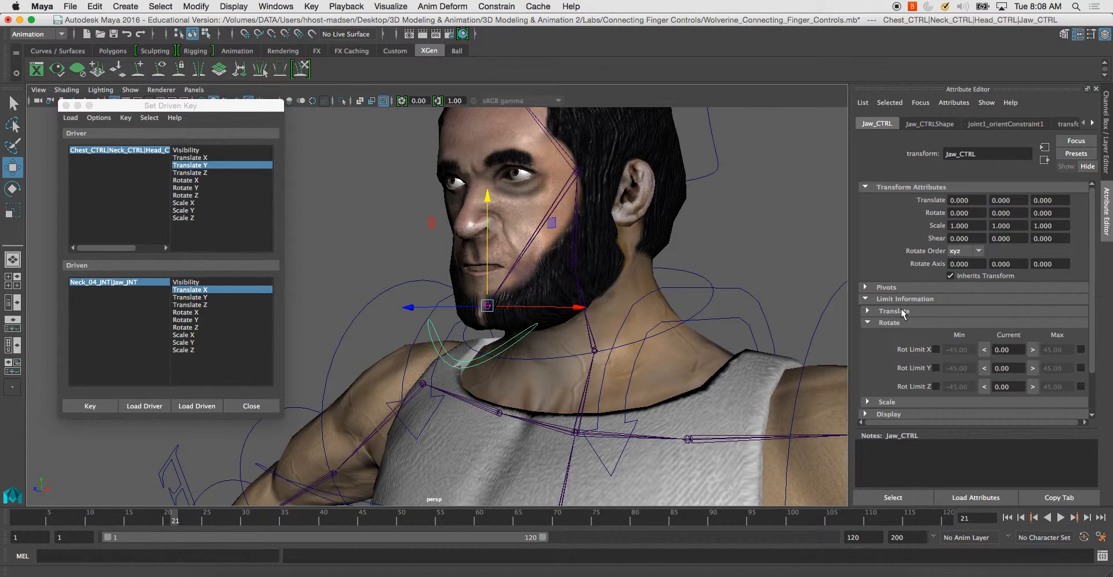
left_click(902, 312)
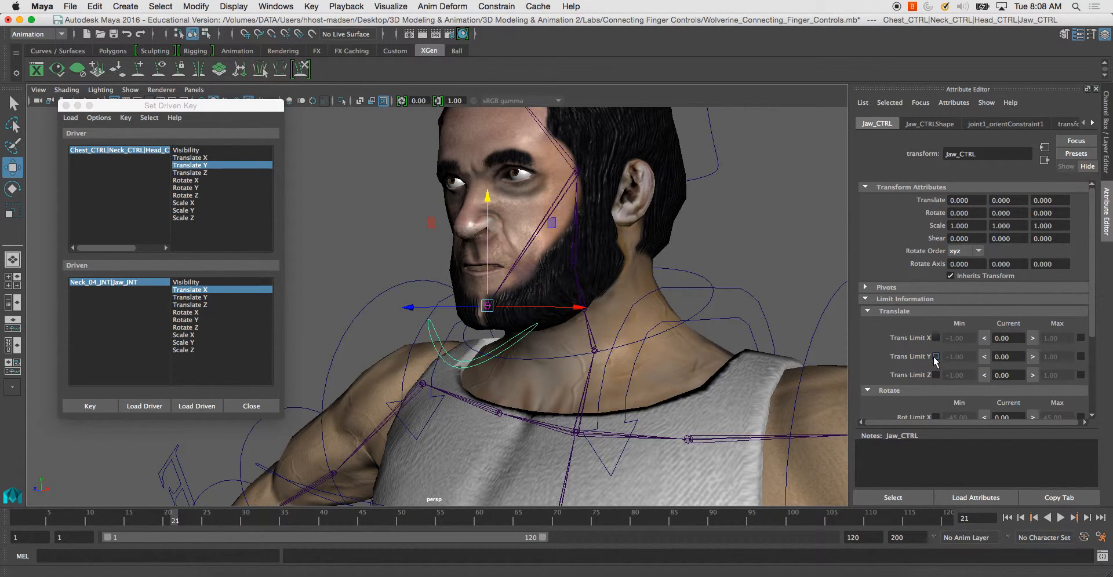
left_click(936, 357)
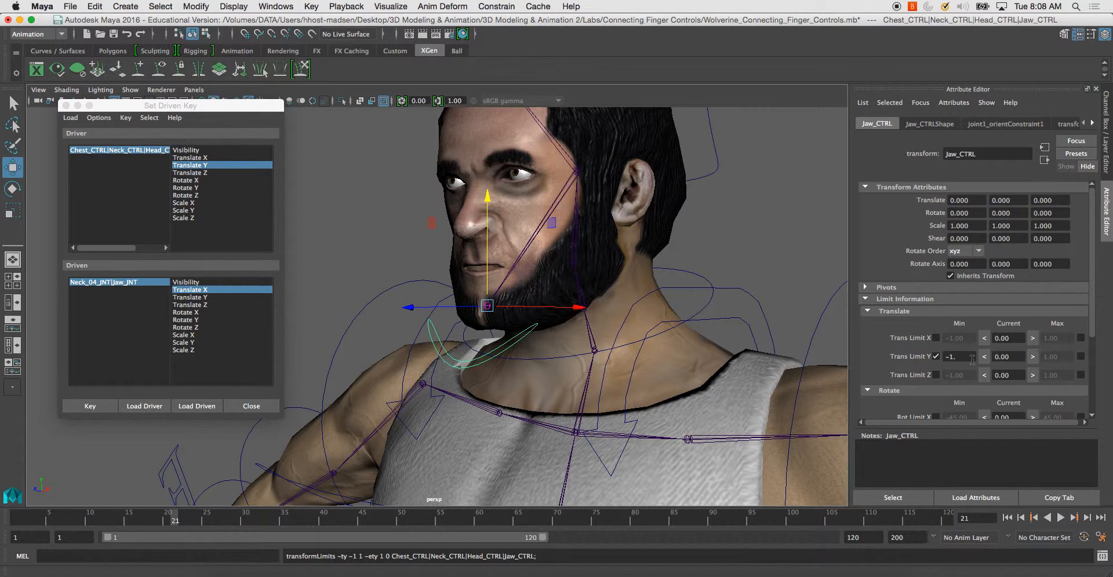
left_click(973, 357)
type("-1.5")
key("Return")
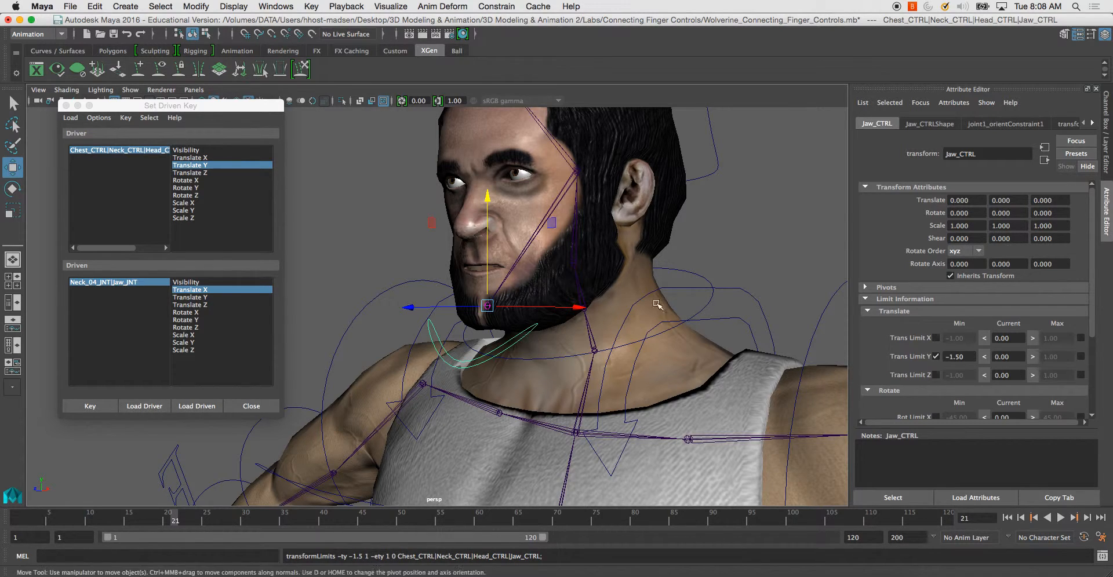
Step: Test the lower limit by moving the jaw control down, reset its Translate Y to 0 and deselect it
left_click(475, 256)
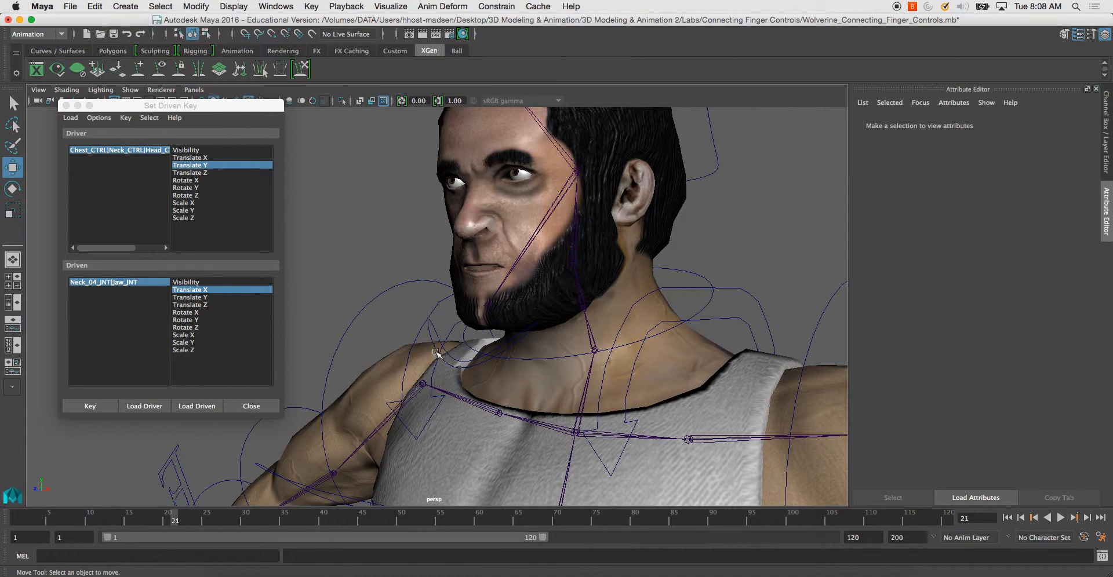
left_click(432, 334)
left_click_drag(489, 195, 501, 432)
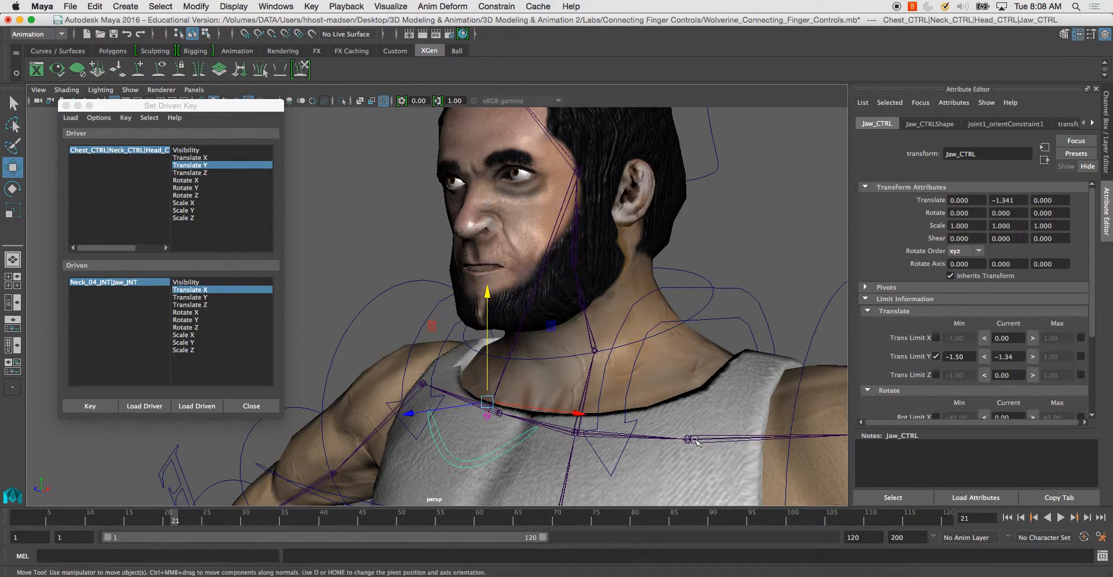
double_click(1007, 199)
type("0")
key("Return")
left_click(391, 218)
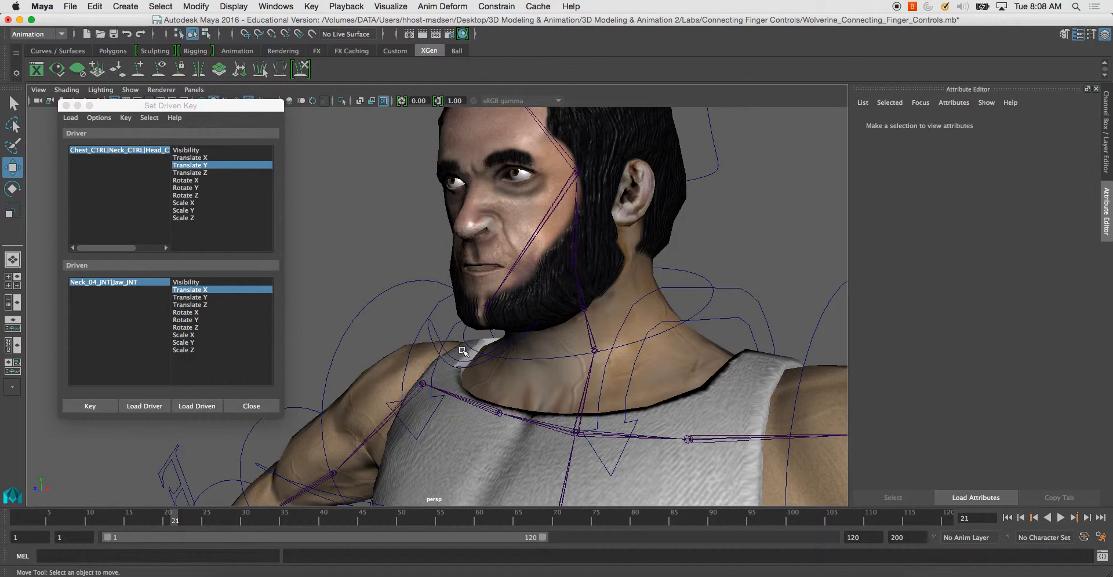
Step: Raise the jaw control about 0.54 units and set its Translate Y to 0.5
left_click(432, 335)
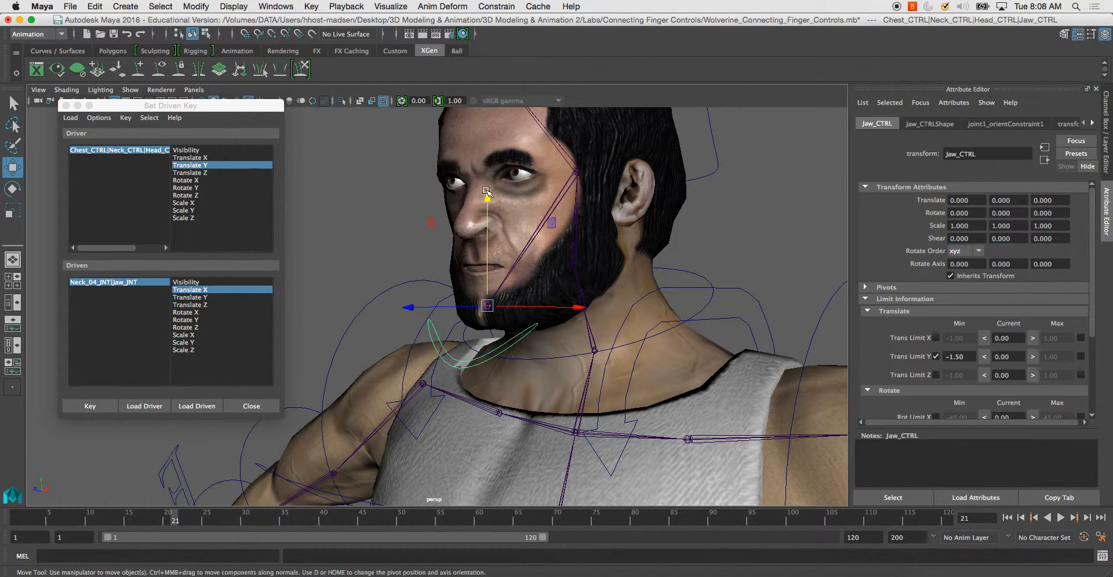
left_click(487, 191)
key("z")
left_click_drag(486, 193, 494, 155)
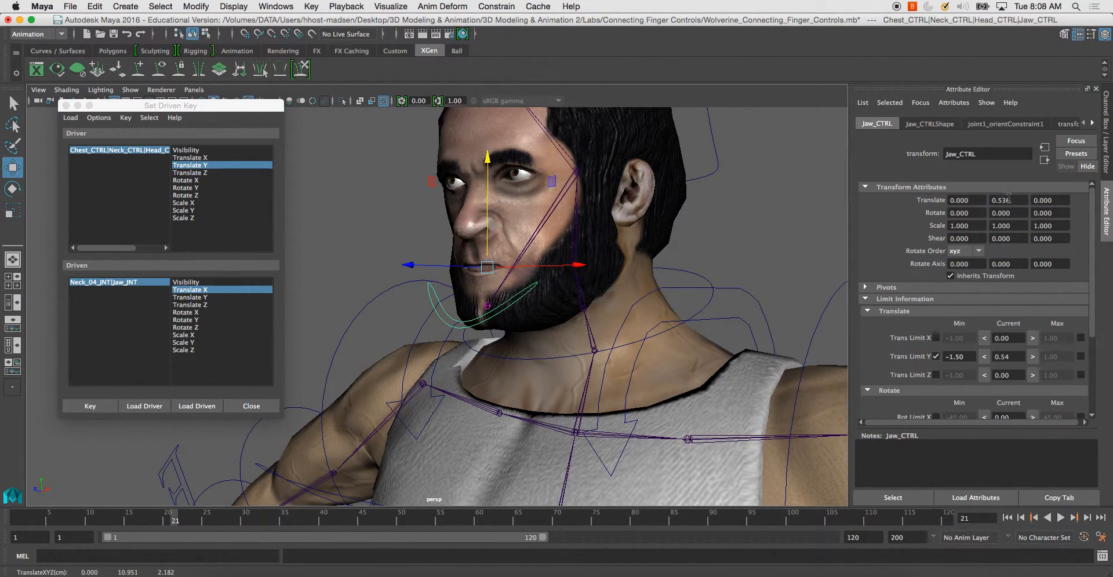
key("BackSpace")
type(".5")
key("Return")
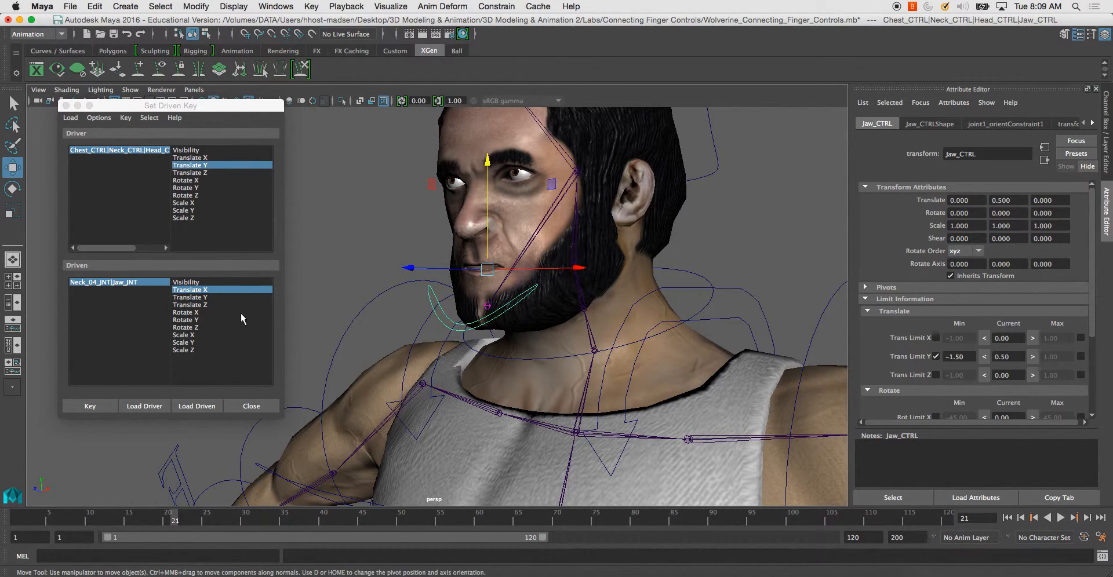
Step: Try moving Jaw_JNT up to the raised jaw control, and undo the joint and control moves
left_click(489, 305)
left_click_drag(488, 168, 488, 155)
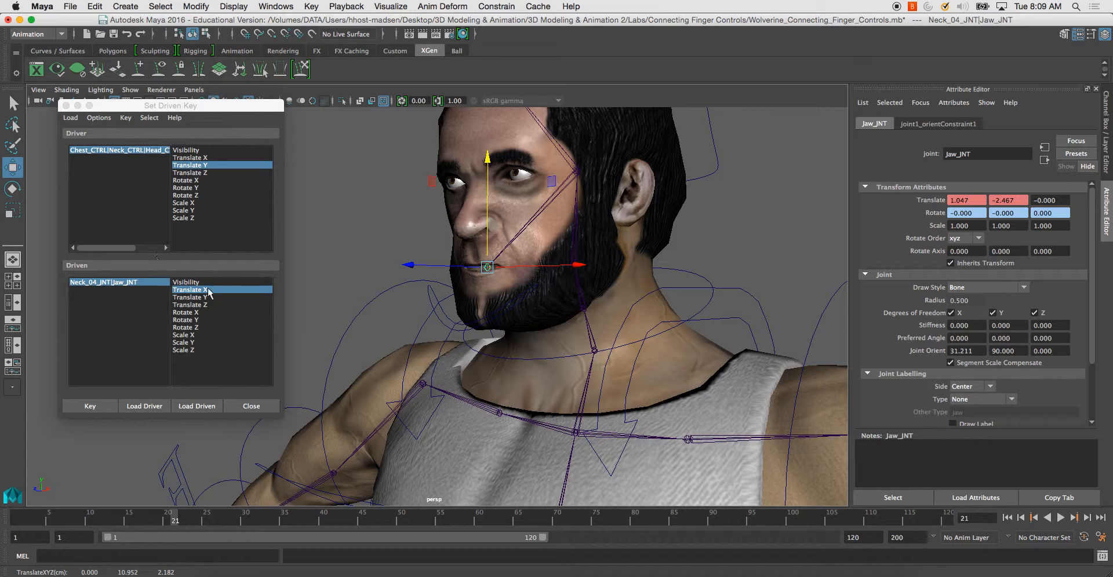
key("ctrl+z")
key("ctrl+z")
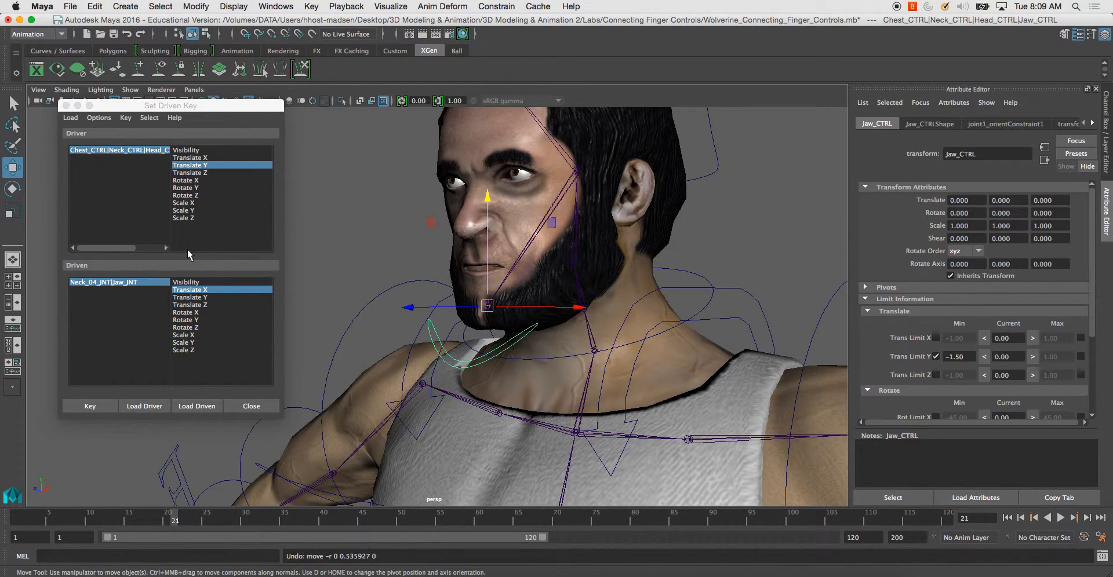
Step: Key Jaw_JNT's Translate X and Translate Y again with the jaw control's Translate Y at rest as driver
left_click(193, 167)
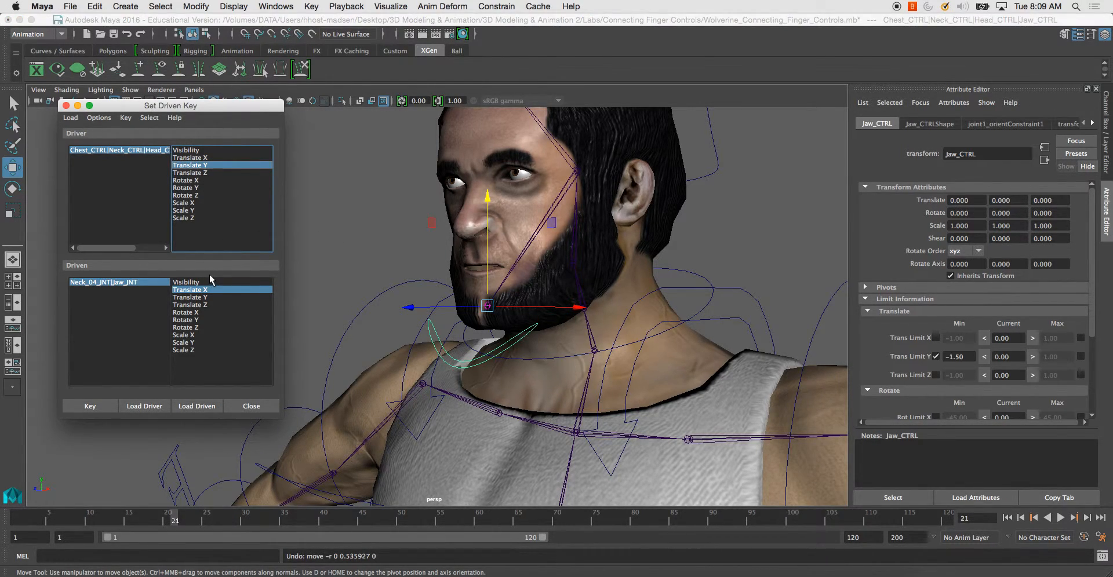
left_click(93, 407)
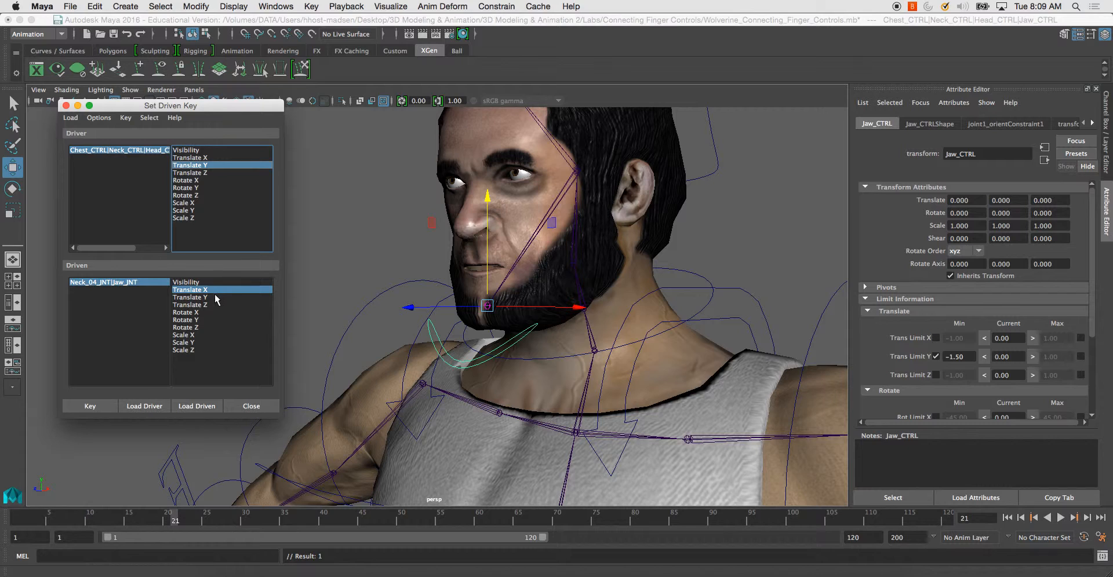
left_click(204, 297)
left_click(90, 406)
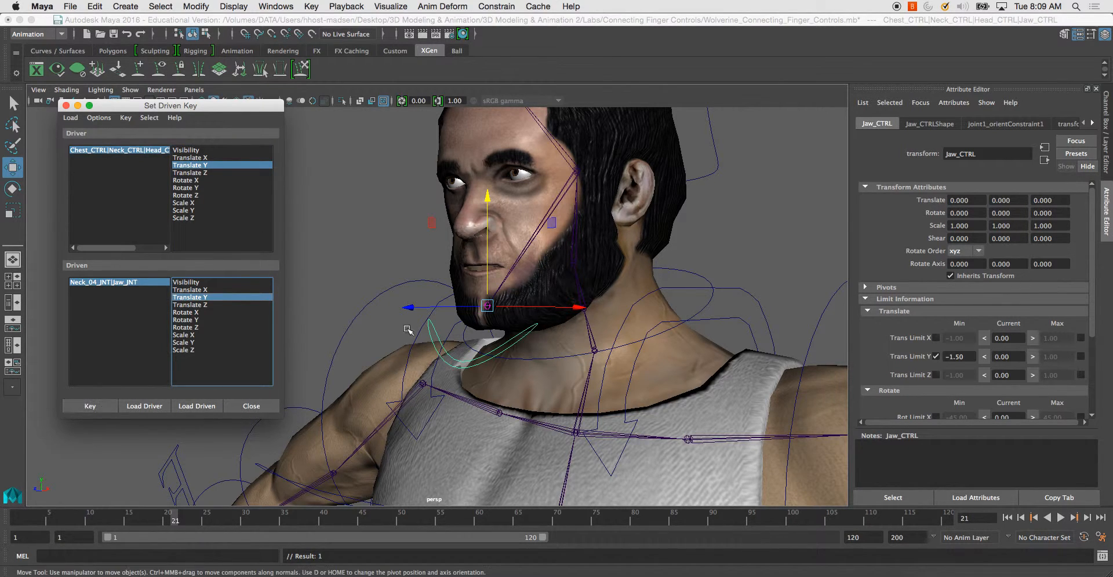
Step: Set the jaw control's Translate Y to 0.5
left_click(1026, 200)
type(".")
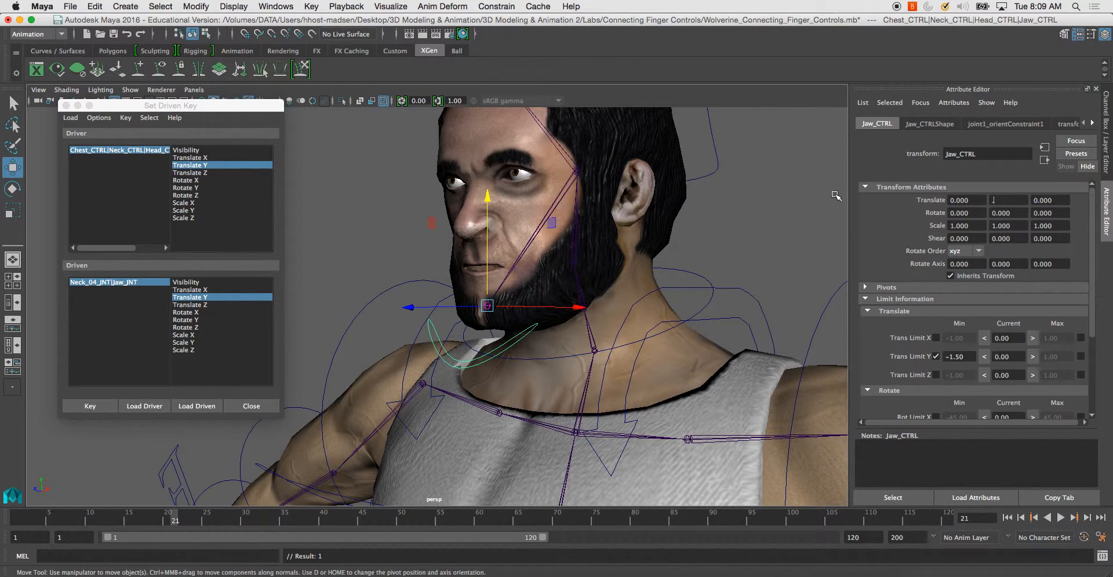
type("5")
key("Return")
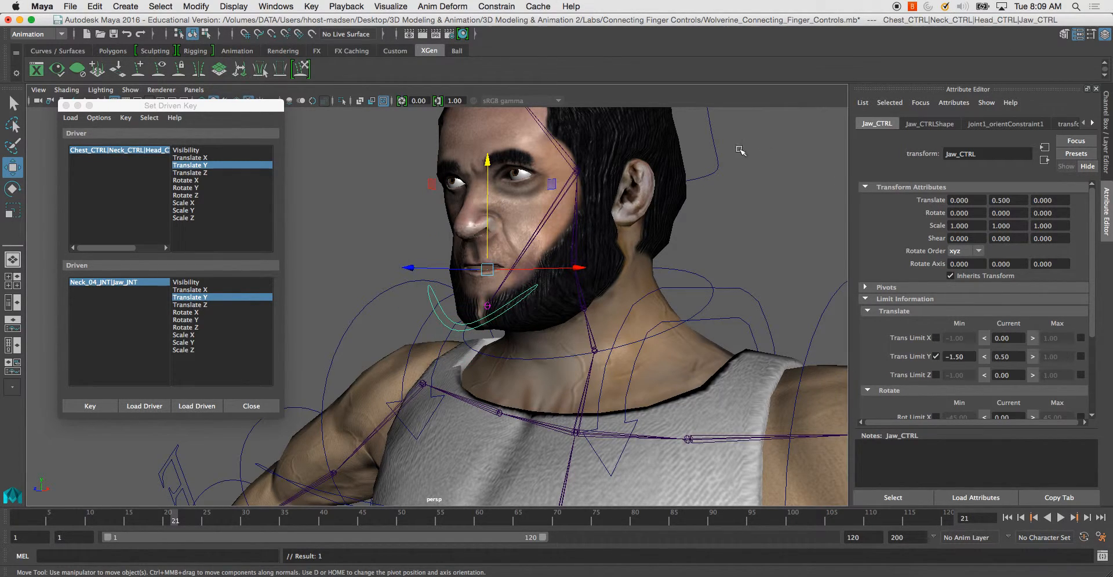
Step: Raise Jaw_JNT to about Translate X 1.047 and Y -2.467, and key both channels against the jaw control's Translate Y
left_click(495, 300)
left_click(487, 304)
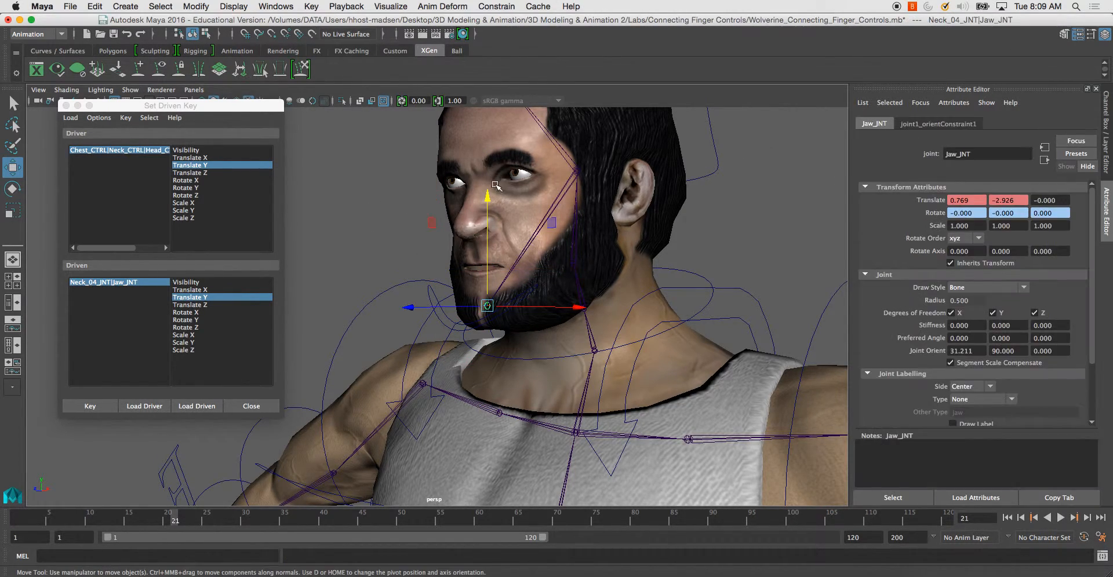
left_click_drag(488, 196, 490, 161)
left_click(193, 290)
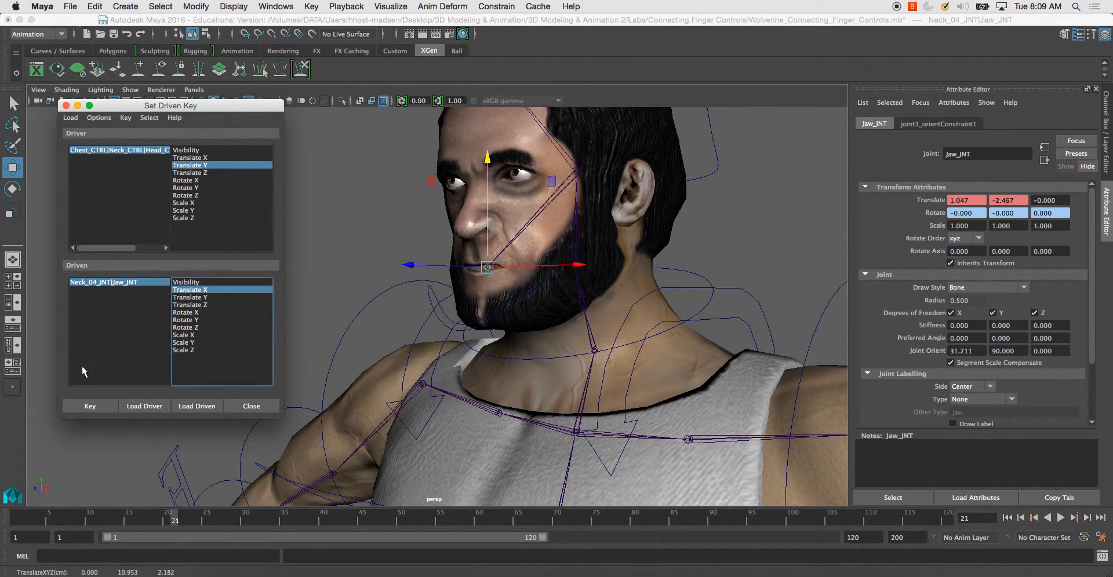
left_click(90, 406)
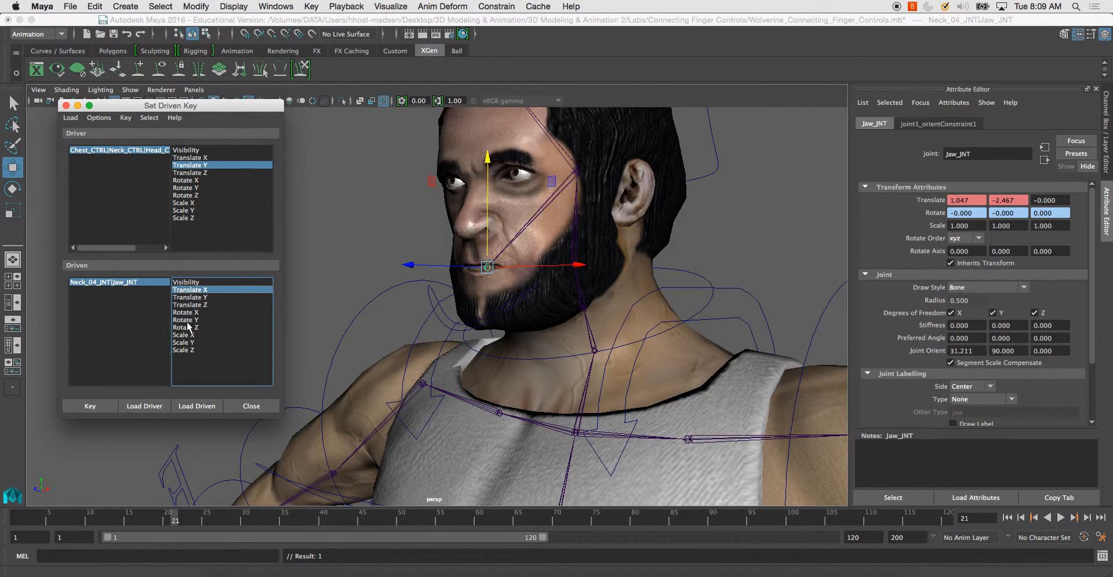
left_click(196, 297)
left_click(99, 406)
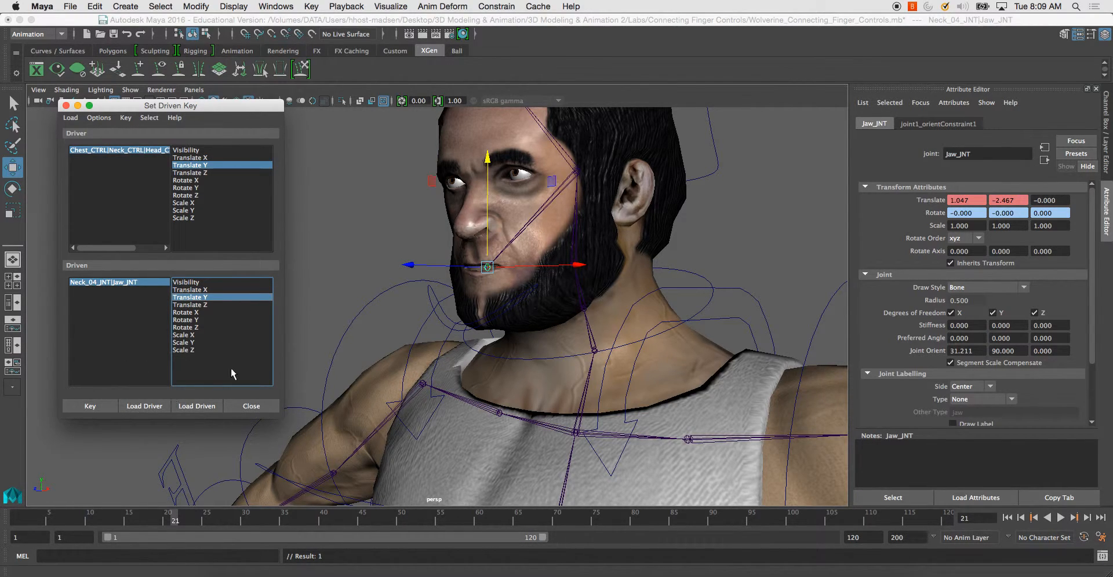
Step: Enable the maximum Translate Y limit on the jaw control
left_click_drag(812, 244, 833, 237, "alt")
left_click(432, 294)
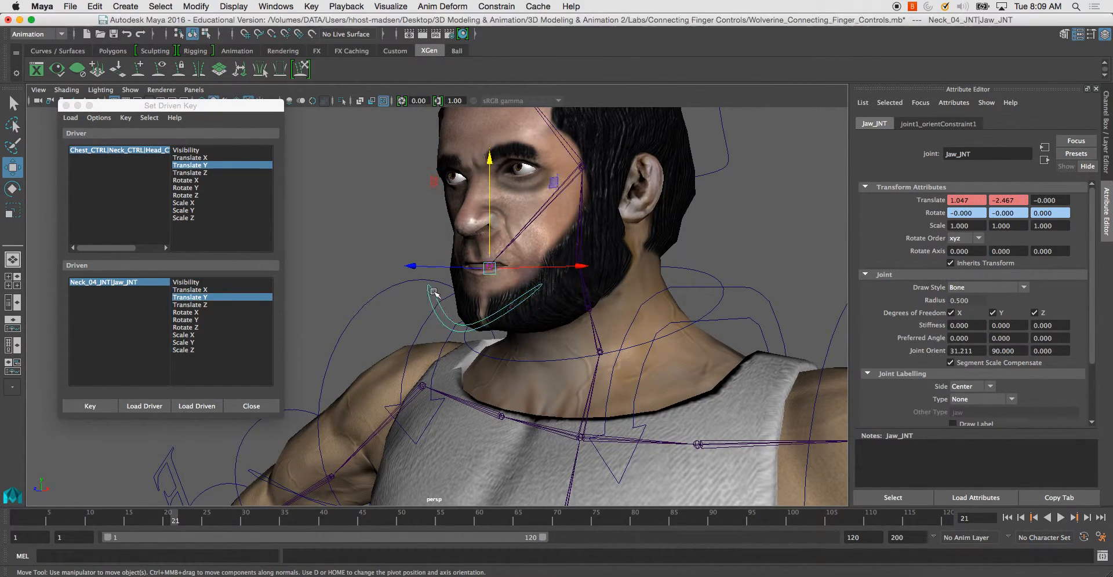
left_click(930, 124)
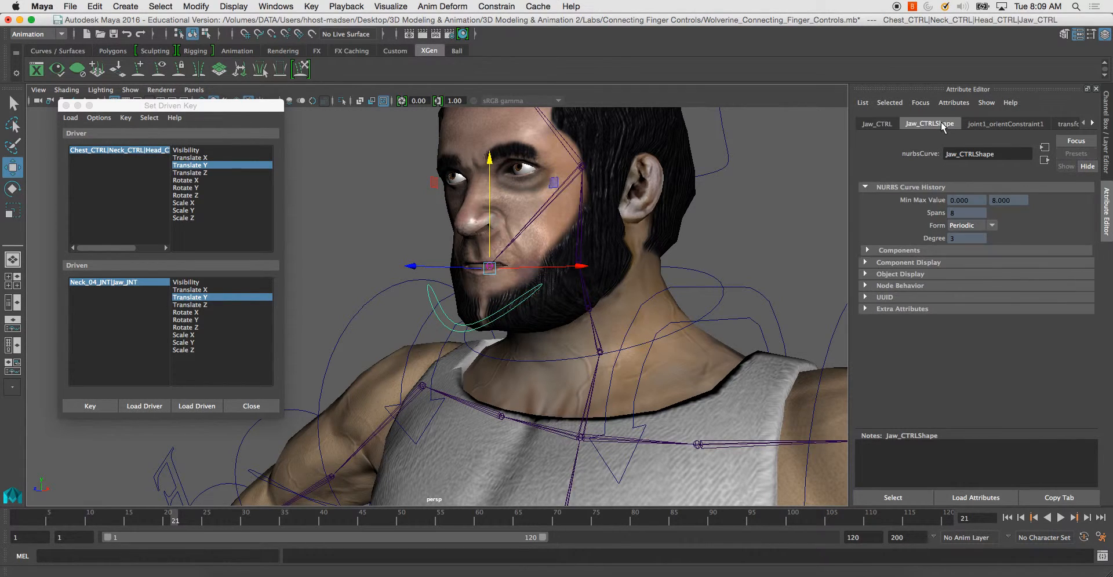
left_click(899, 125)
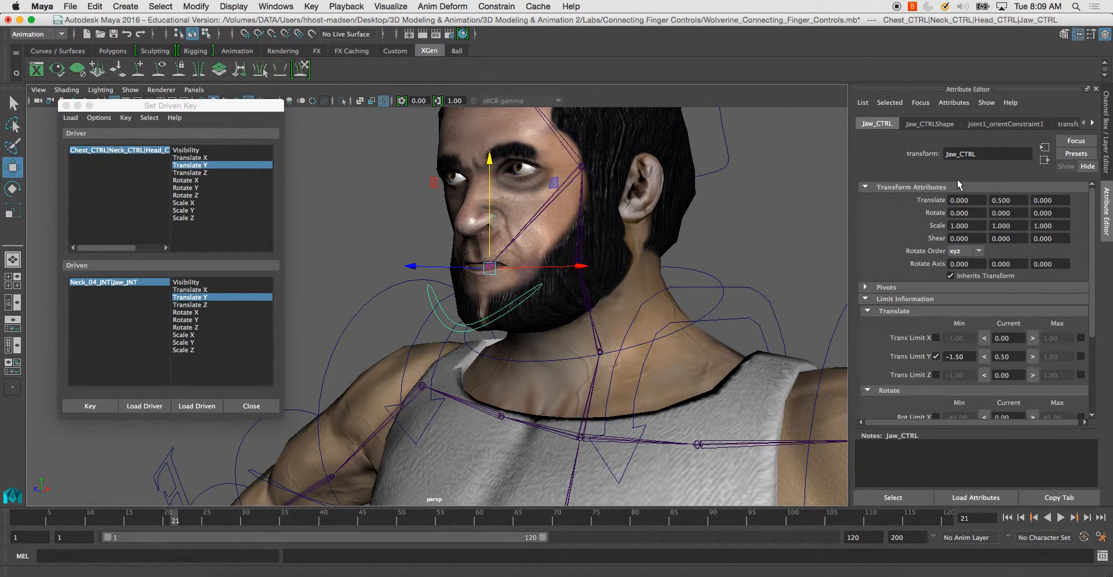
left_click(1080, 356)
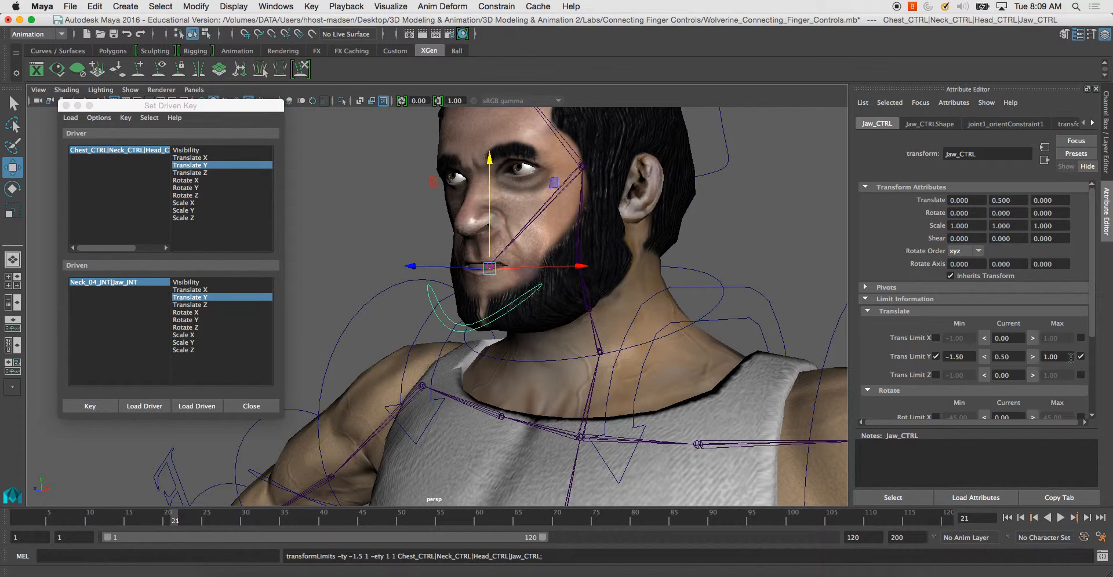
left_click(1051, 356)
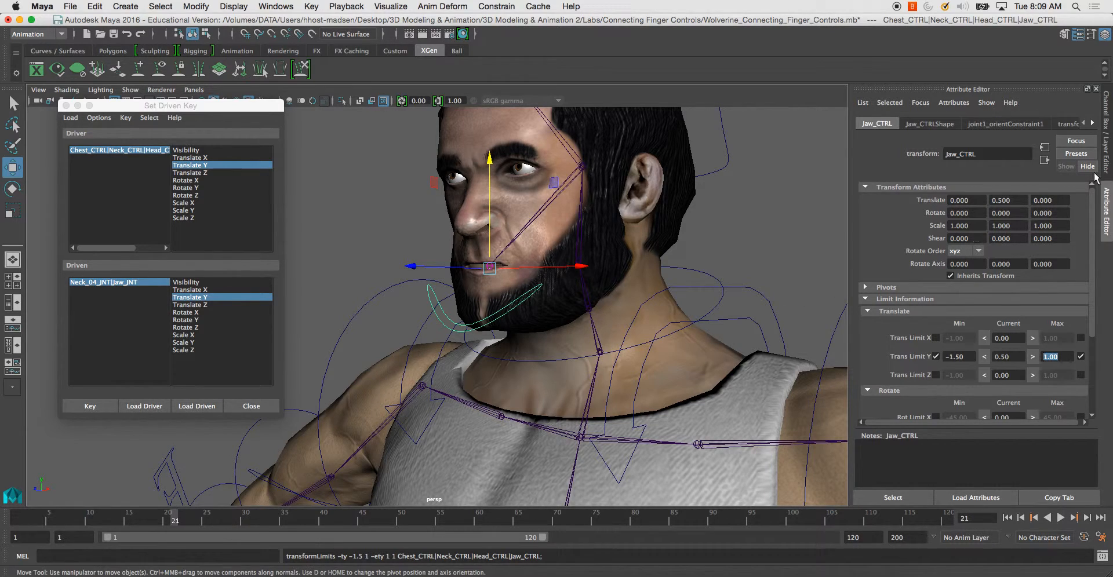
Step: Return the jaw control's Translate Y to 0 and set its maximum Translate Y limit to 0.5
left_click(1010, 200)
type("0")
key("Return")
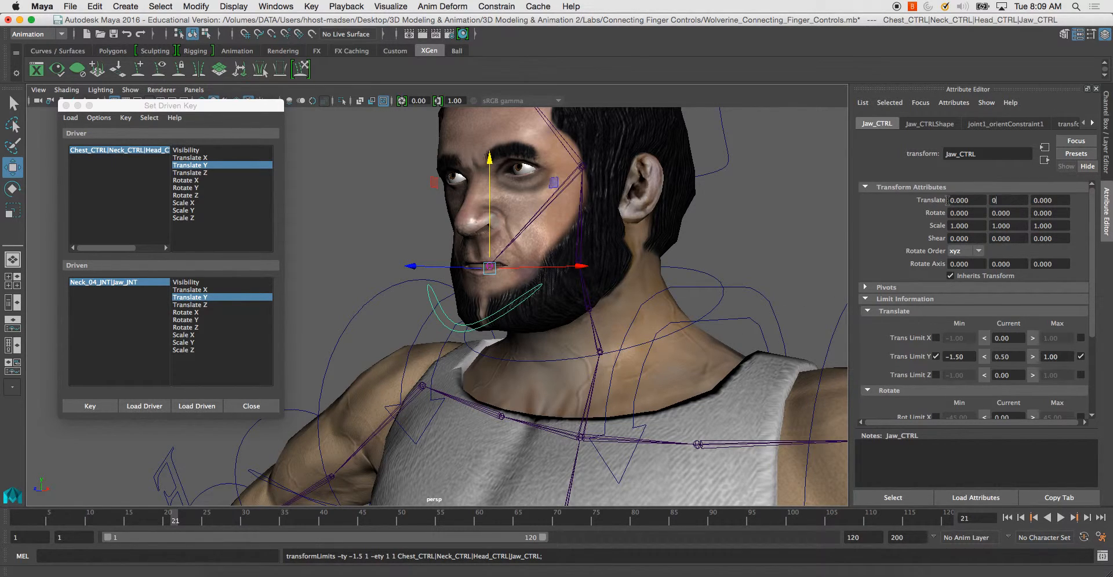
left_click(1067, 356)
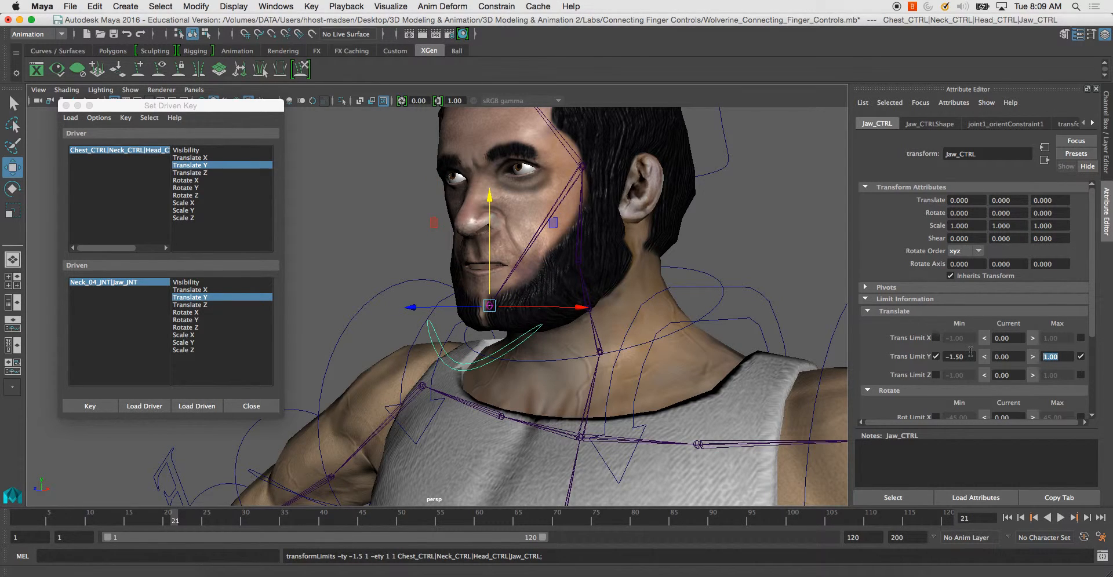
type(".5")
key("Return")
Step: Check the jaw control's vertical motion within its limits from several angles, undoing the test moves
left_click_drag(423, 342, 435, 338, "alt")
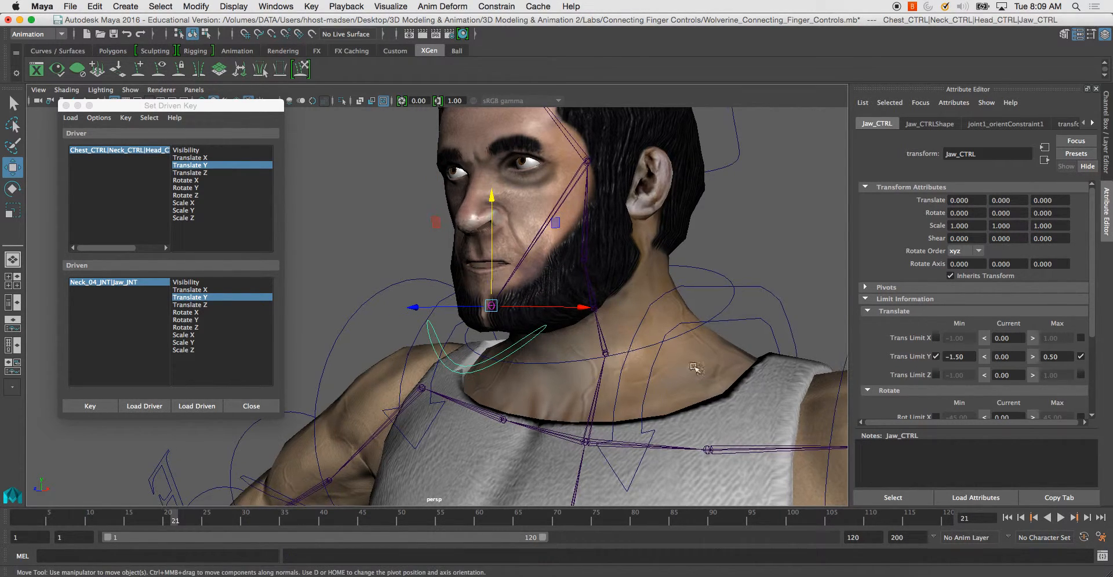
middle_click_drag(511, 243, 502, 301)
mouse_move(507, 354)
left_mouse_down("alt")
mouse_move(517, 363)
mouse_move(498, 363)
mouse_move(523, 361)
left_mouse_up("alt")
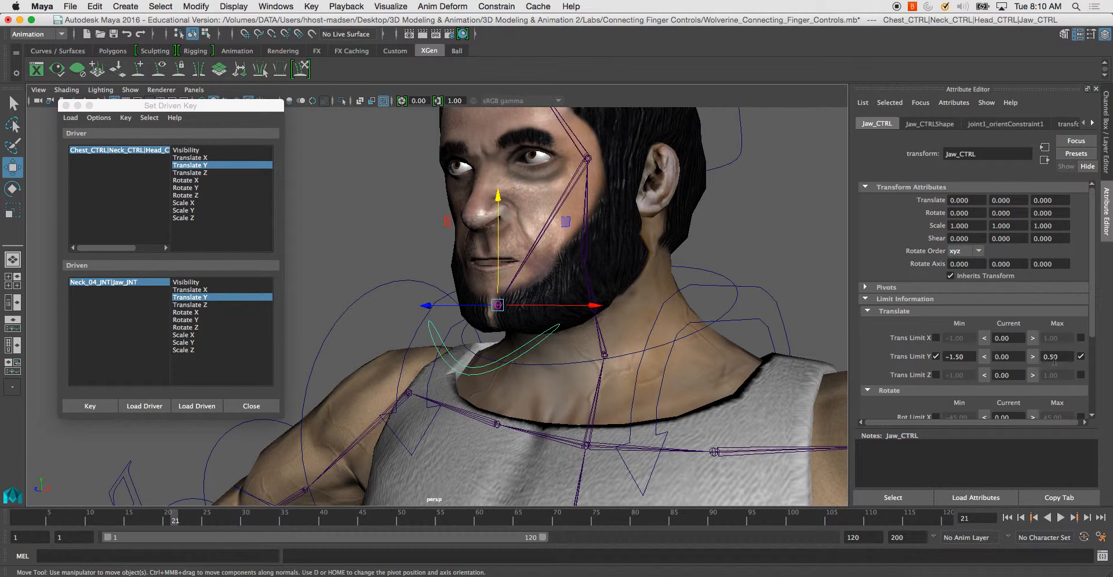
left_click_drag(579, 295, 686, 303, "alt")
key("super+z")
left_click_drag(578, 320, 561, 318, "alt")
middle_click_drag(626, 314, 589, 331, "alt")
left_click_drag(577, 344, 717, 338, "alt")
key("super+z")
Step: Show the head in the front view with textured shading and move the Set Driven Key window clear of the model
key("space")
key("space")
key("space")
left_click_drag(195, 107, 964, 123)
scroll(591, 311, "down", 6)
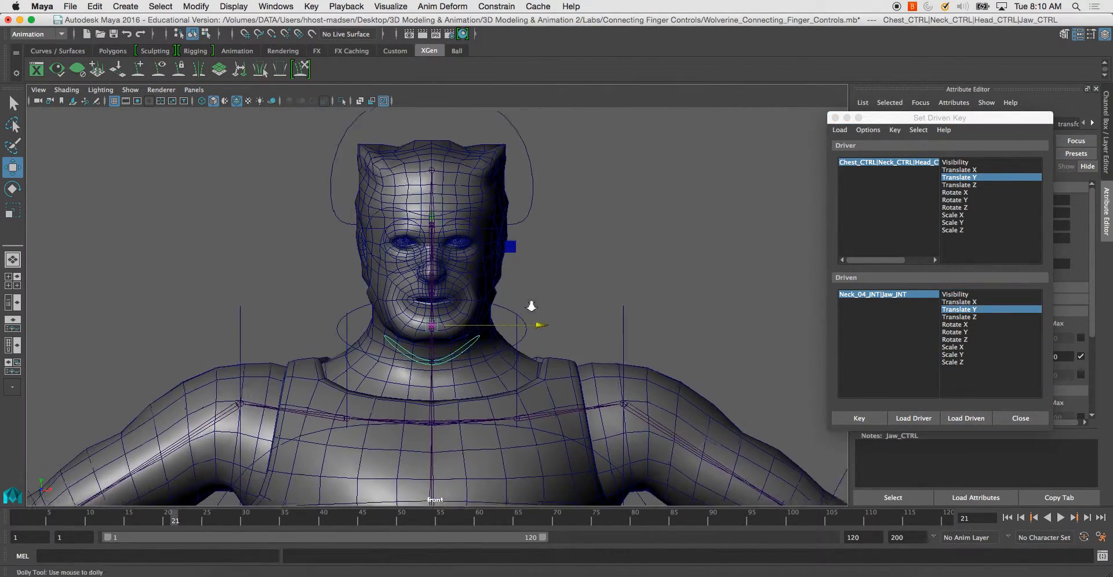
key("6")
scroll(635, 394, "up", 2)
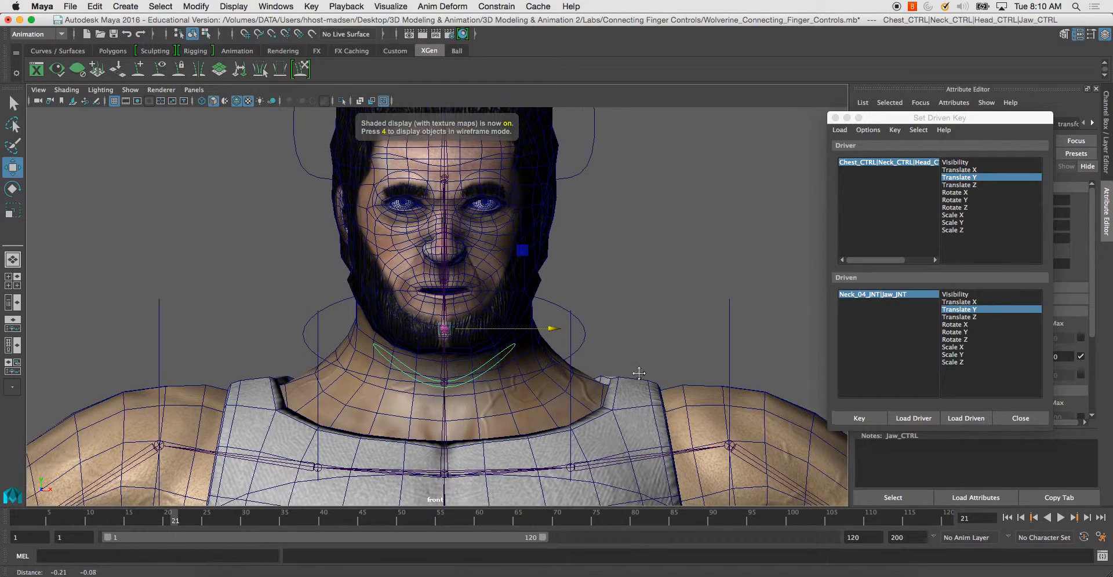
Step: Try moving the jaw control about 1.32 units sideways, undo the move, and uncover the control's transform attributes
left_click_drag(553, 334, 664, 338)
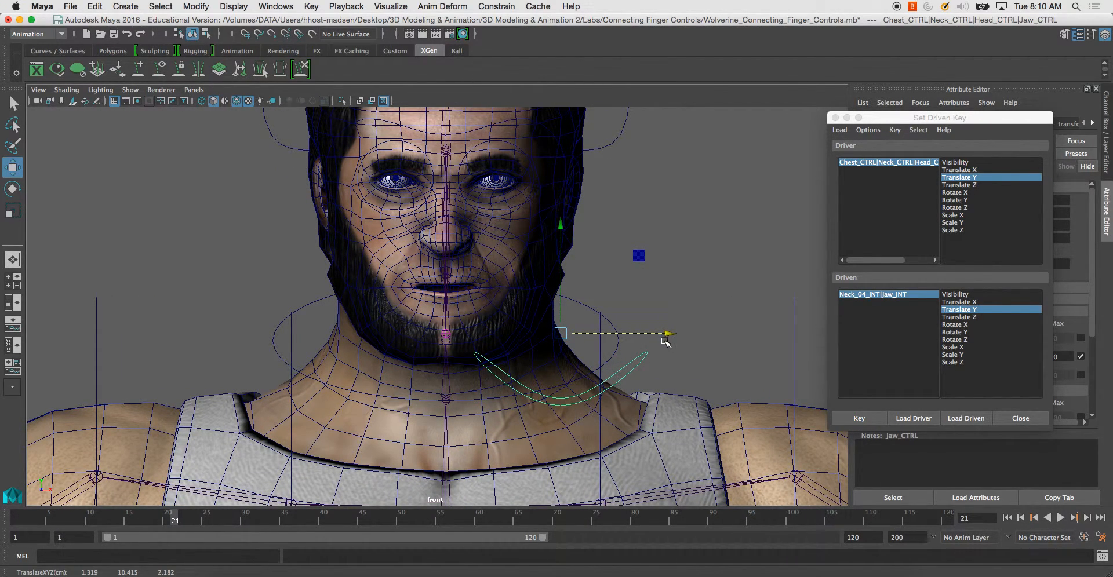
key("z")
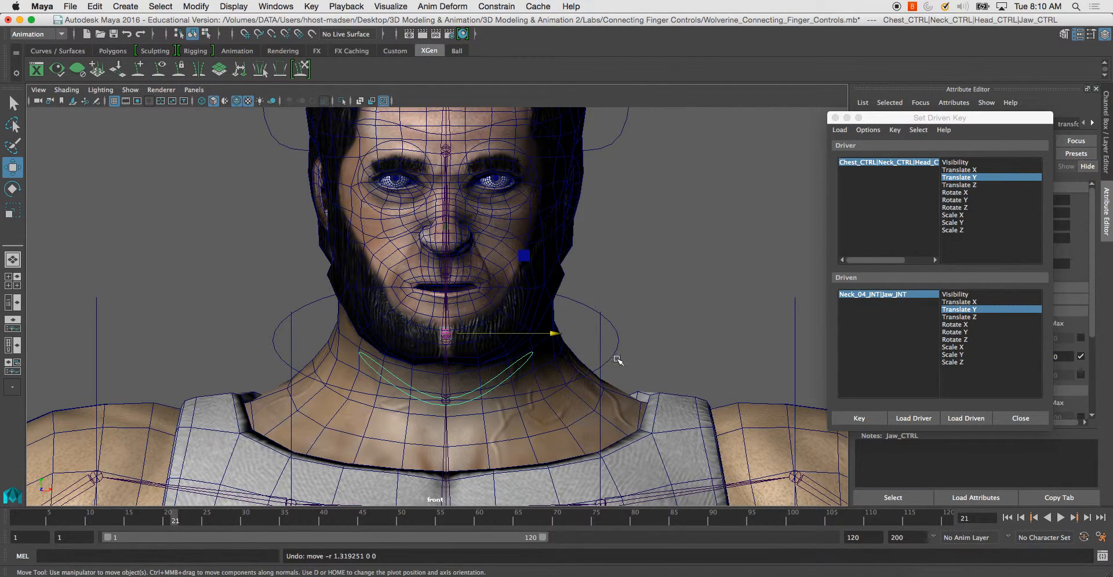
left_click_drag(893, 120, 700, 22)
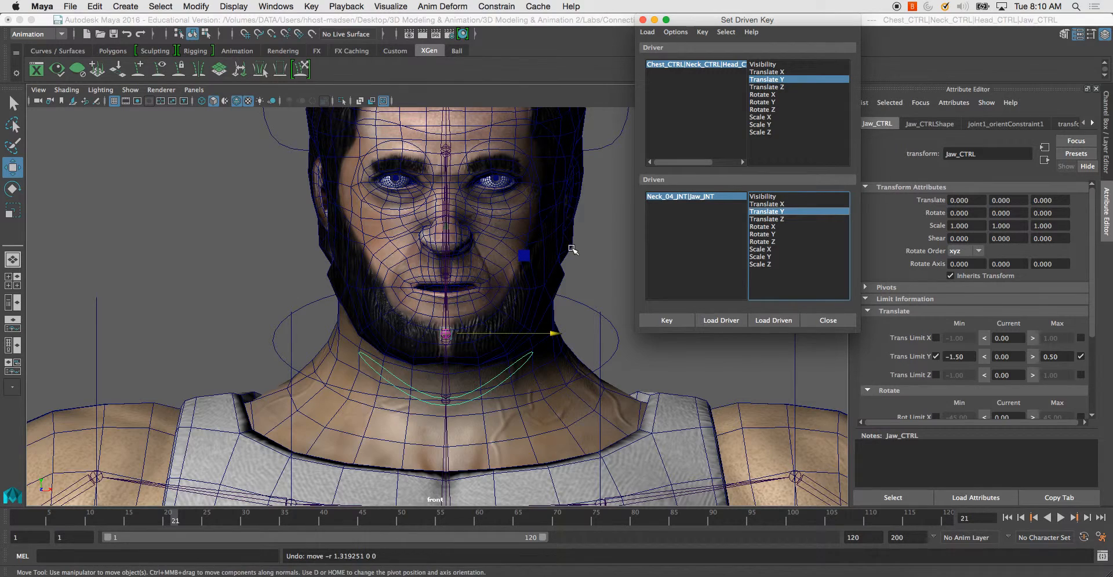
Step: Move Jaw_JNT sideways to check which translate channel changes, displaying its channel values and undoing each move
left_click(272, 288)
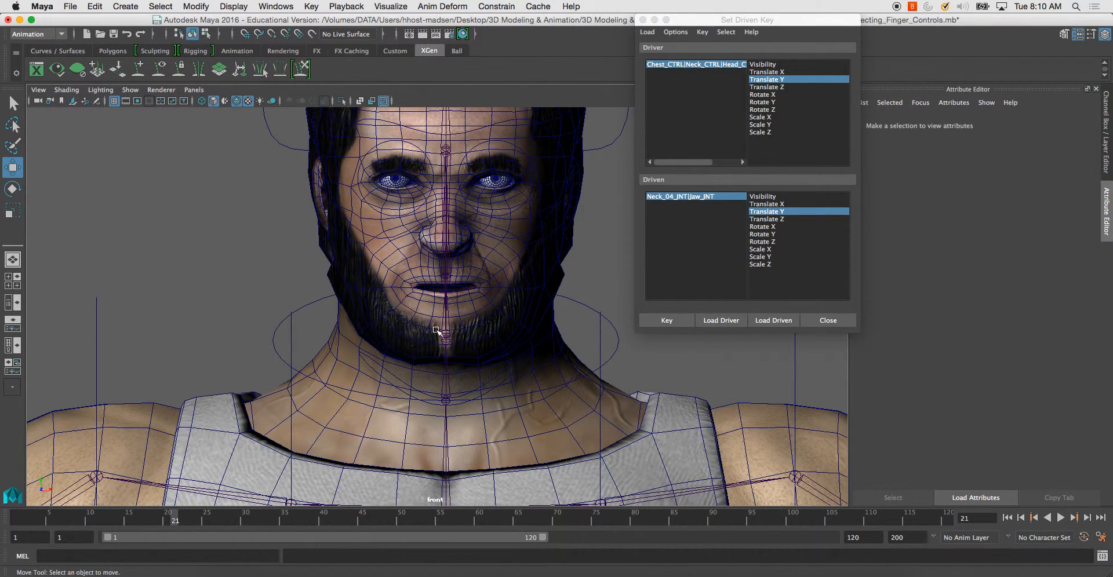
left_click(446, 335)
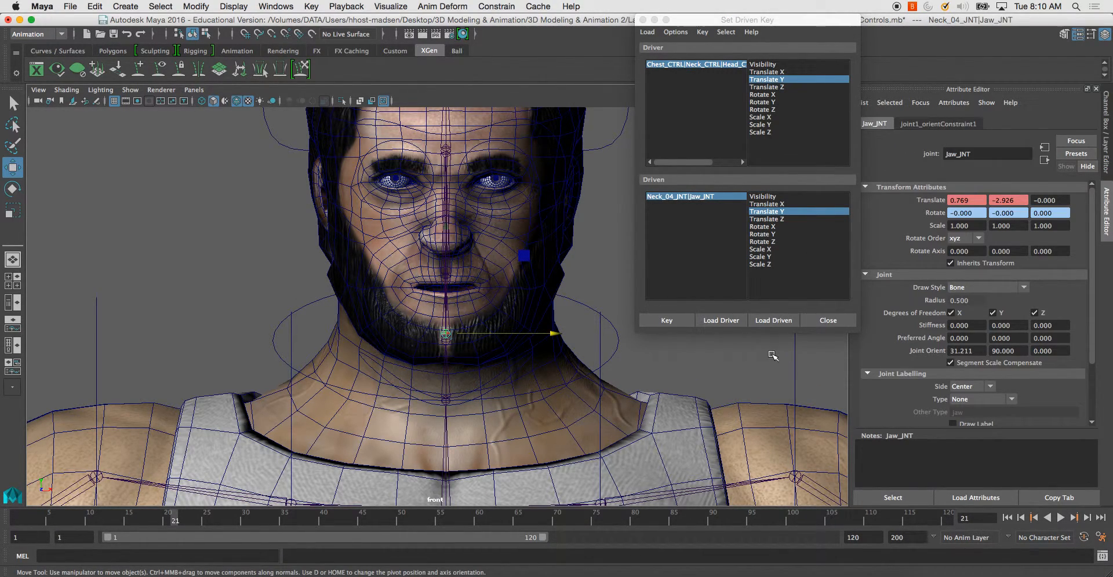
left_click_drag(559, 334, 577, 334)
key("z")
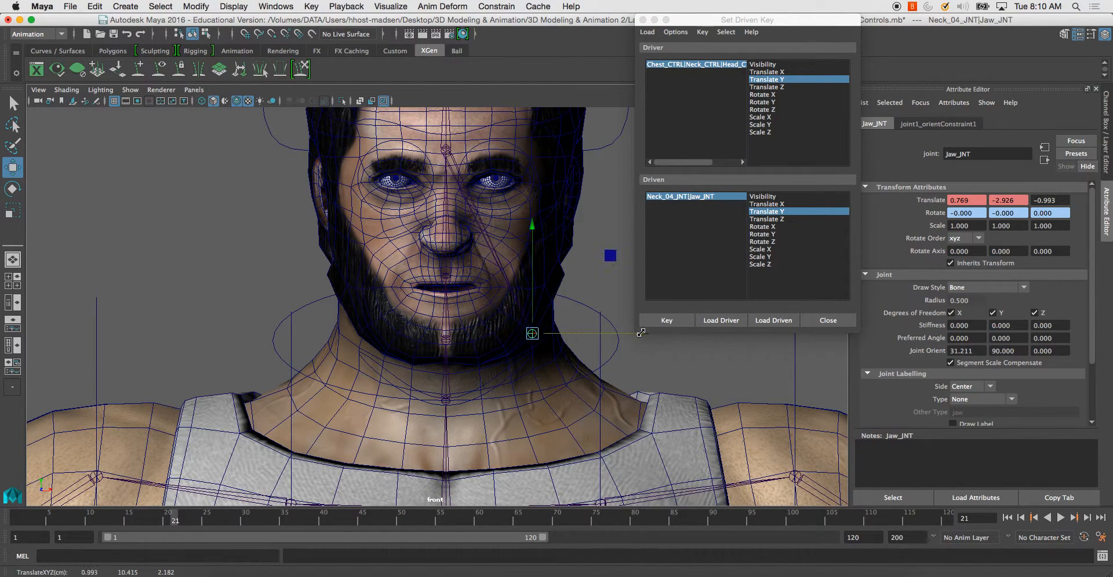
left_click(1107, 133)
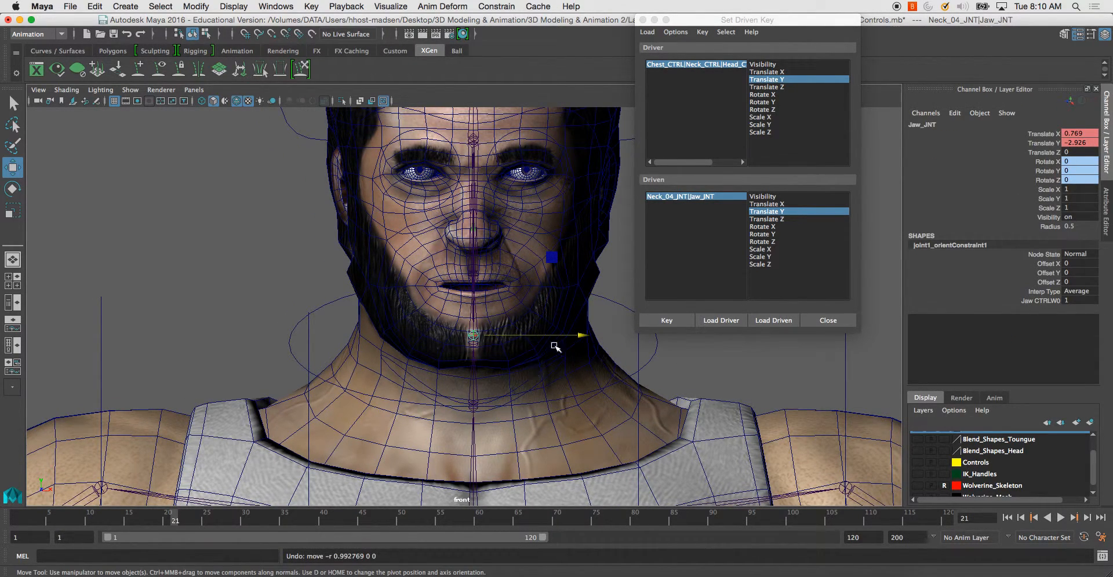
left_click_drag(577, 335, 699, 338)
key("z")
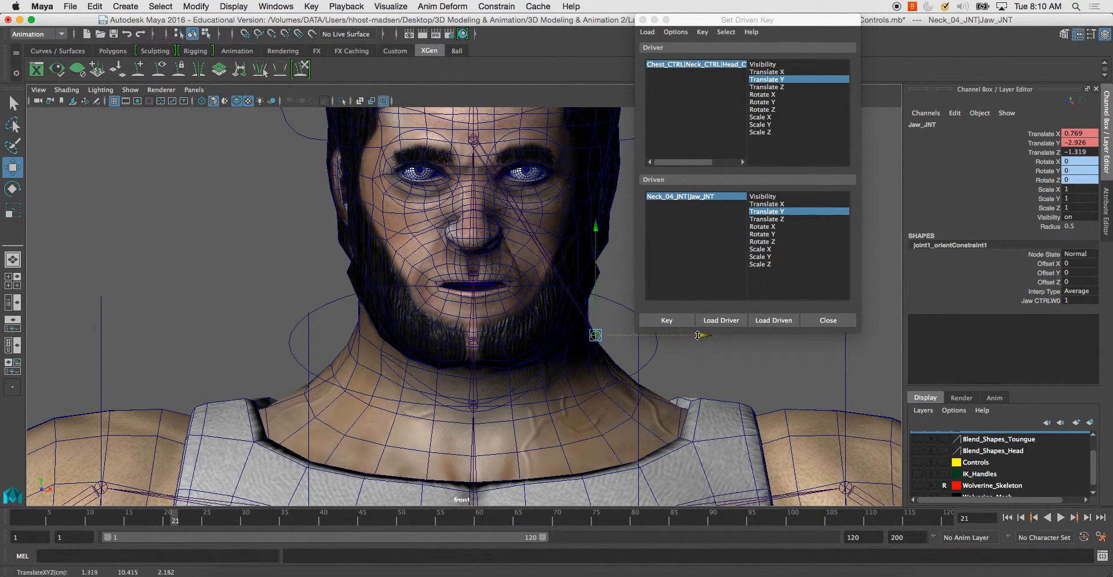
Step: Key Jaw_JNT's Translate Z at rest with the jaw control's Translate X as driver
left_click(519, 391)
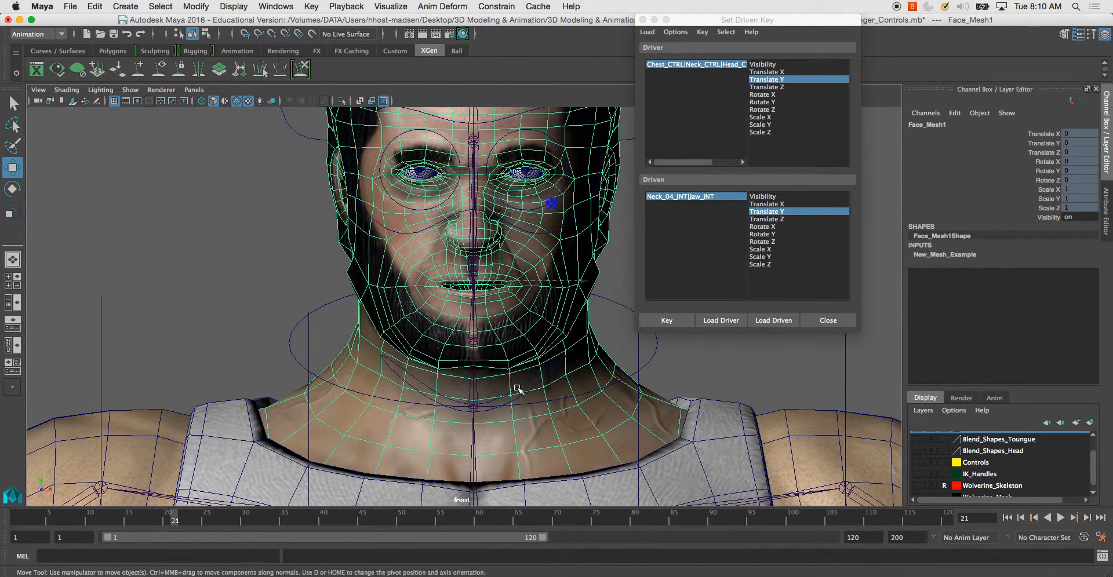
left_click(775, 72)
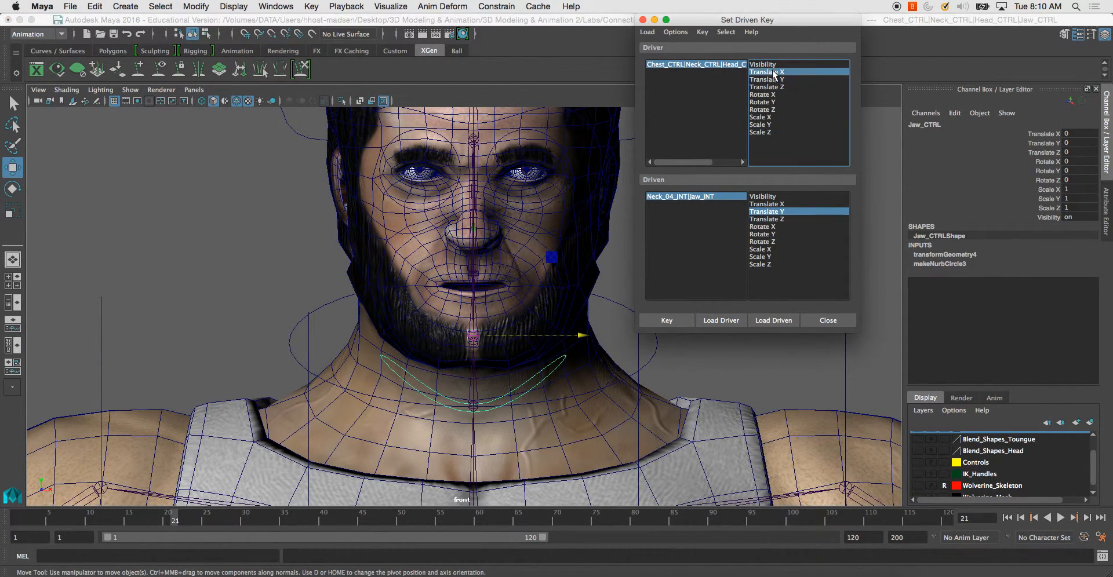
left_click(784, 220)
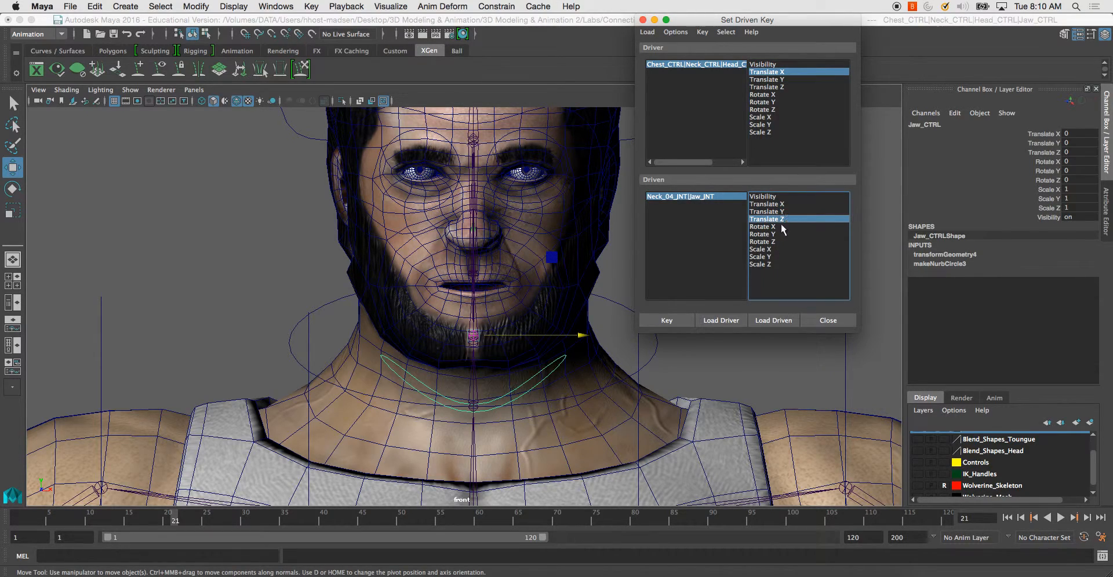
left_click(564, 361)
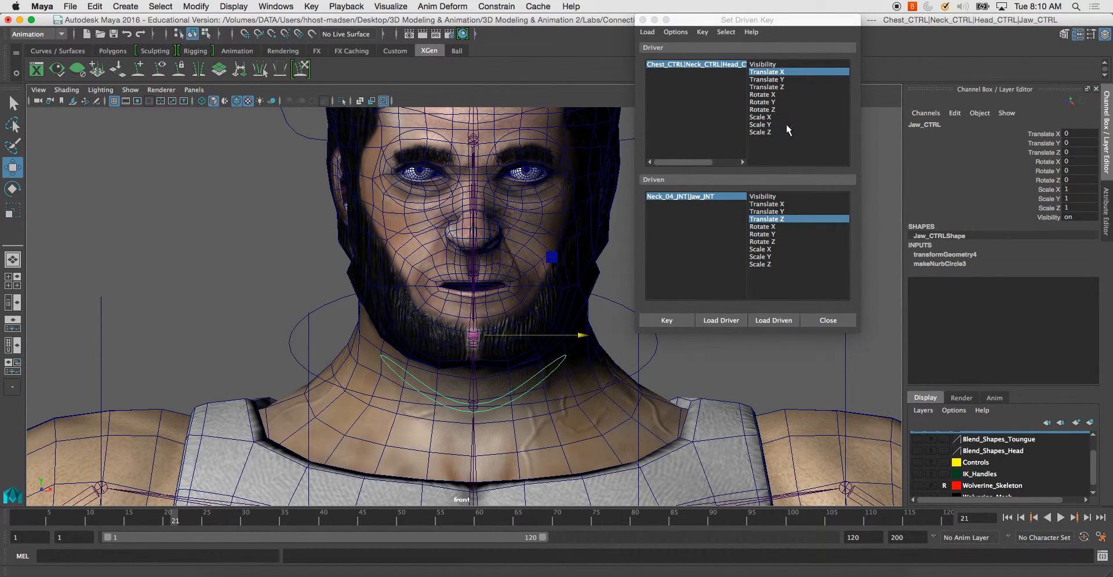
left_click(668, 319)
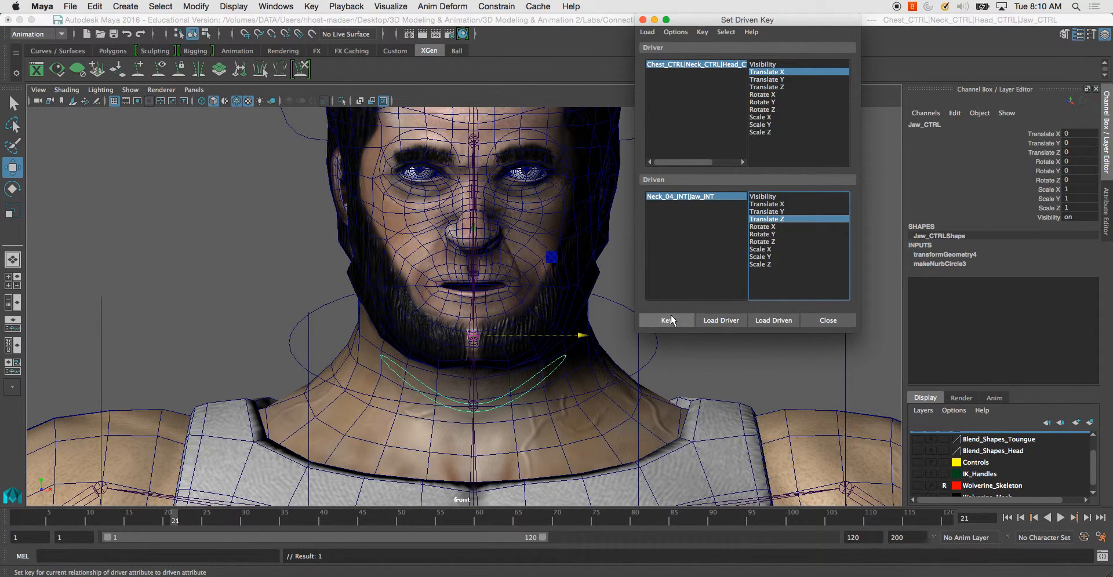
Step: Move the jaw control about 1.33 units sideways and key Jaw_JNT's Translate Z at about -1.3 against it
left_click_drag(582, 339, 708, 339)
left_click(471, 341)
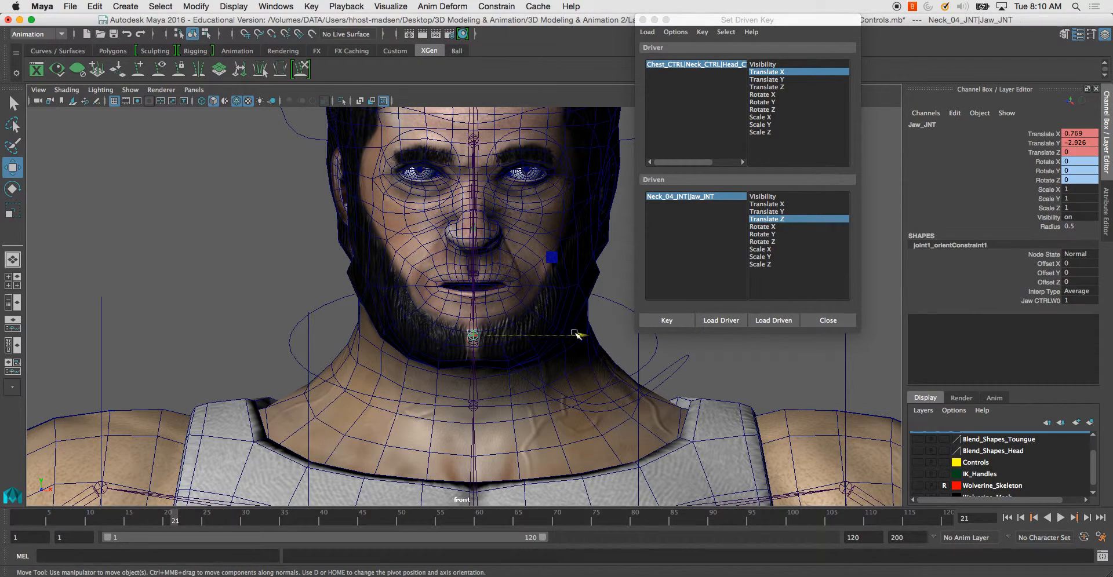
left_click_drag(573, 335, 699, 337)
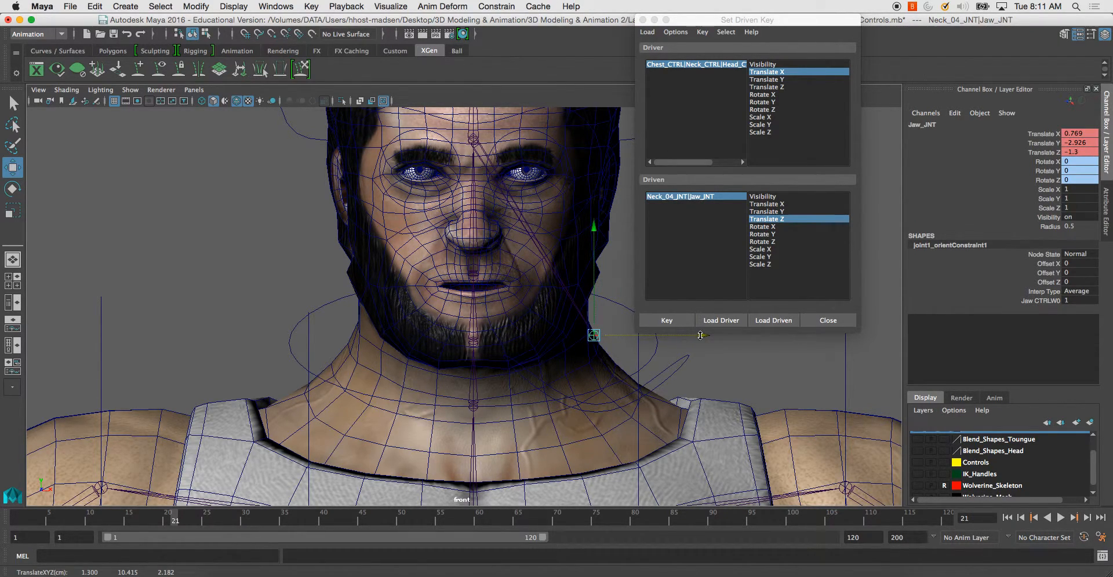
key("ctrl+z")
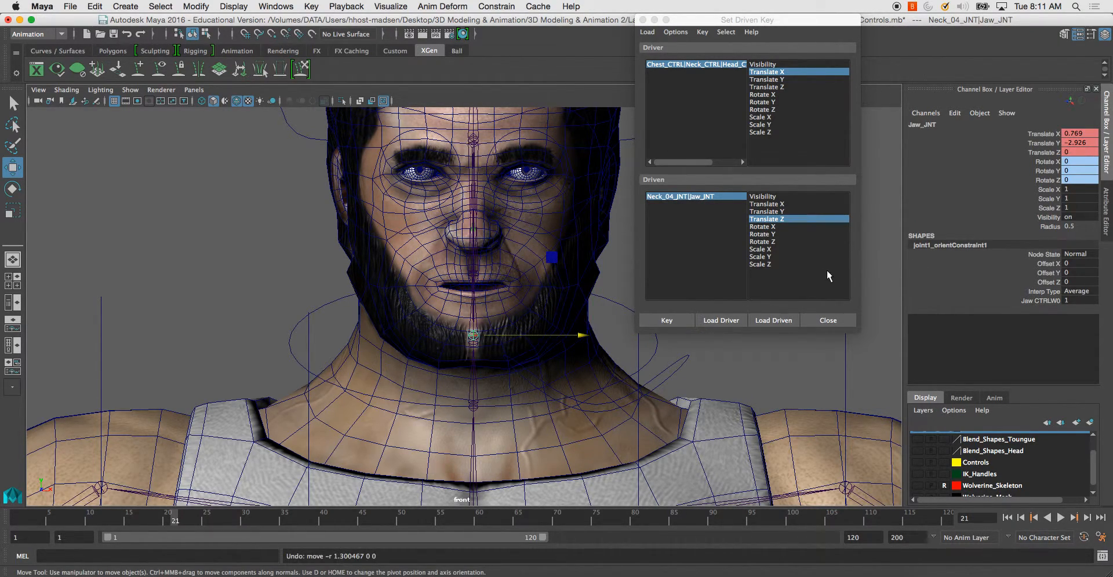
left_click_drag(582, 336, 702, 352)
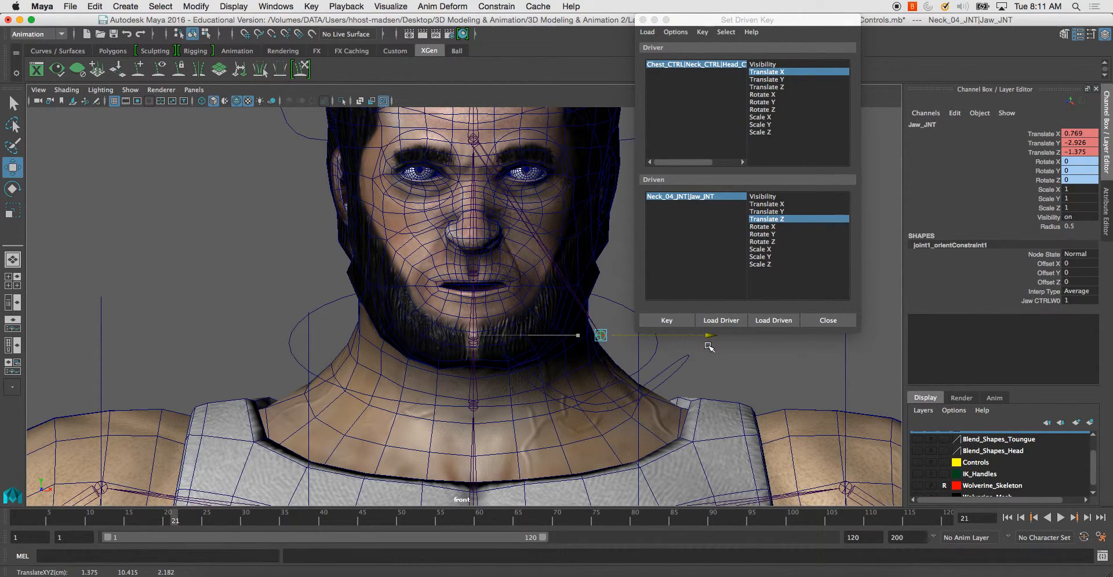
left_click(667, 320)
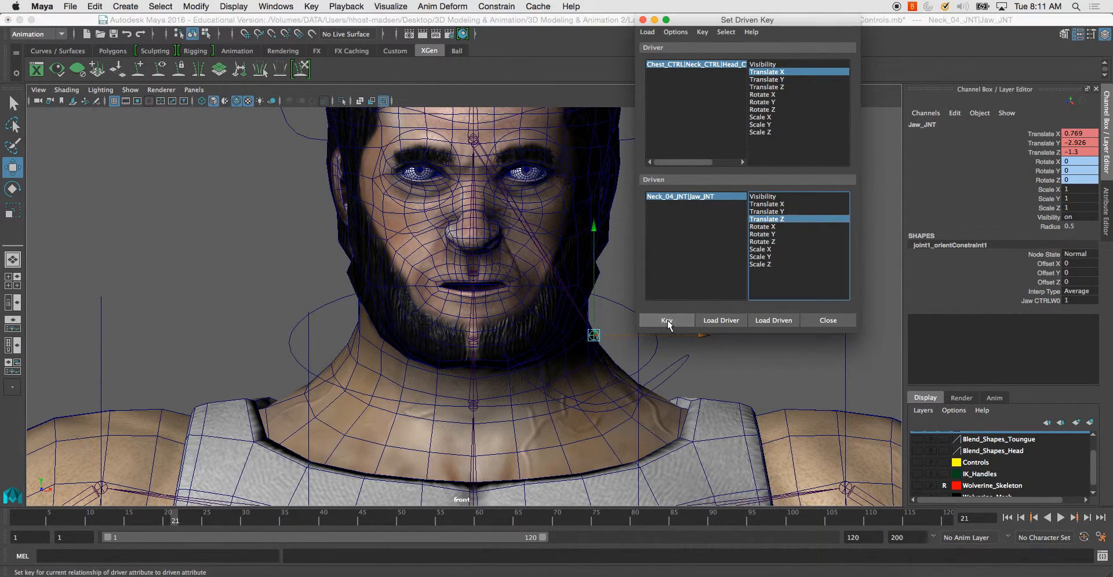
Step: Select the jaw control and display its transform and limit attributes
left_click(679, 366)
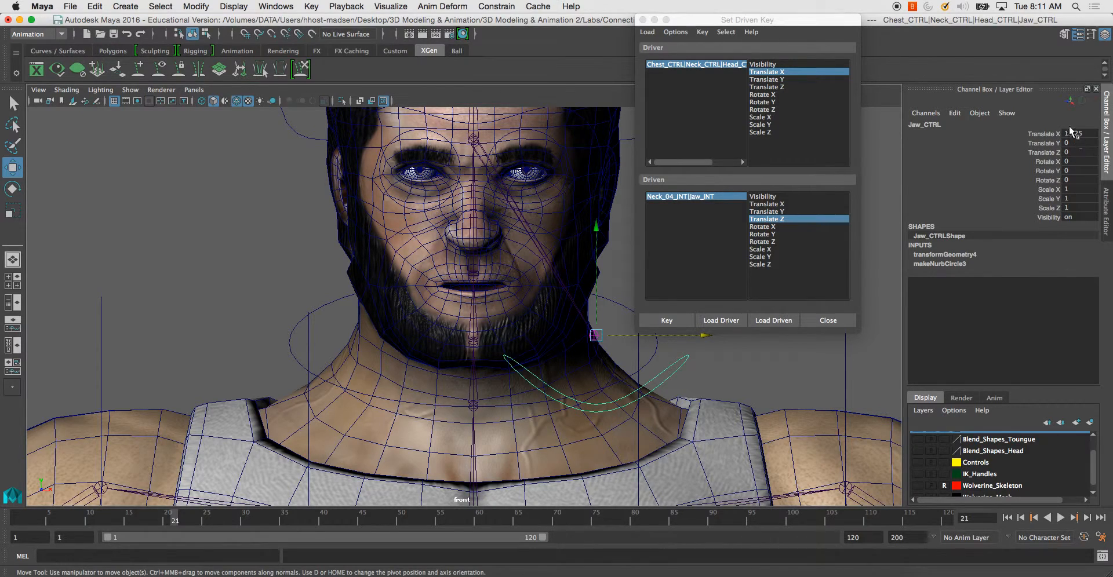
left_click(1107, 209)
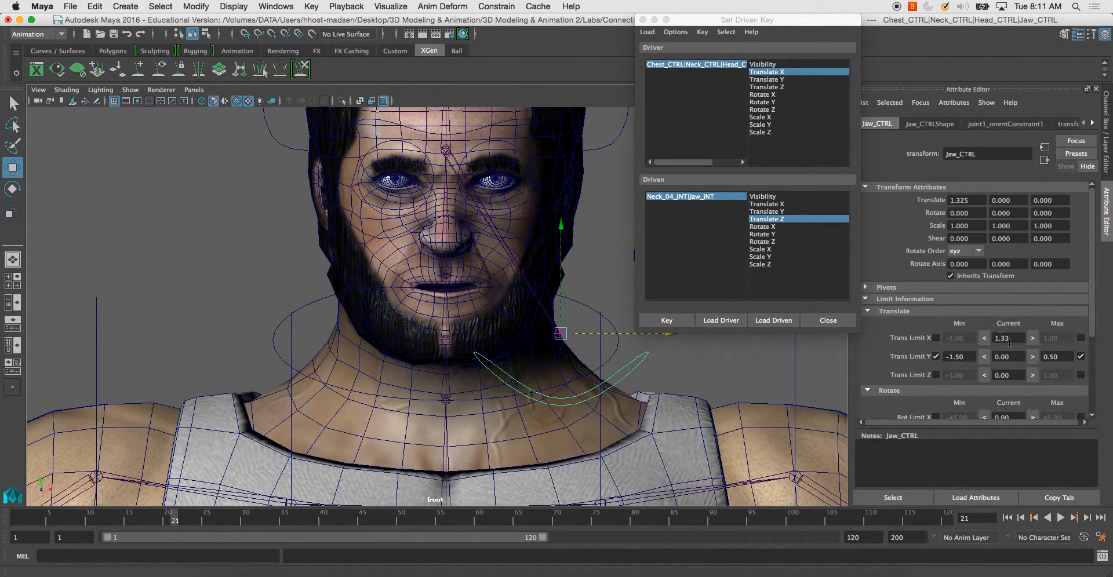
left_click(1081, 376)
left_click(1048, 377)
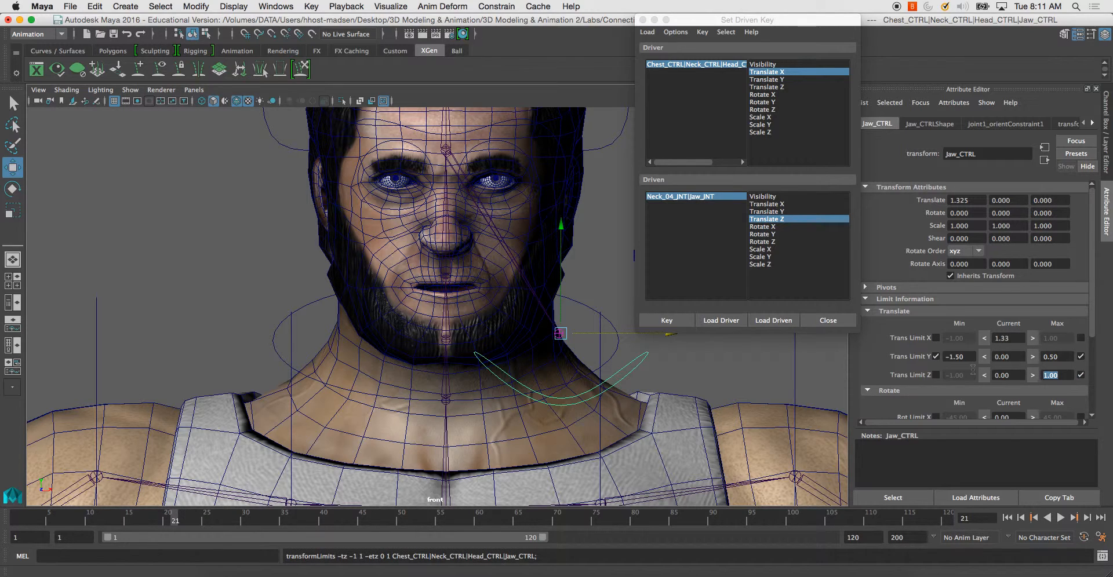
key("Return")
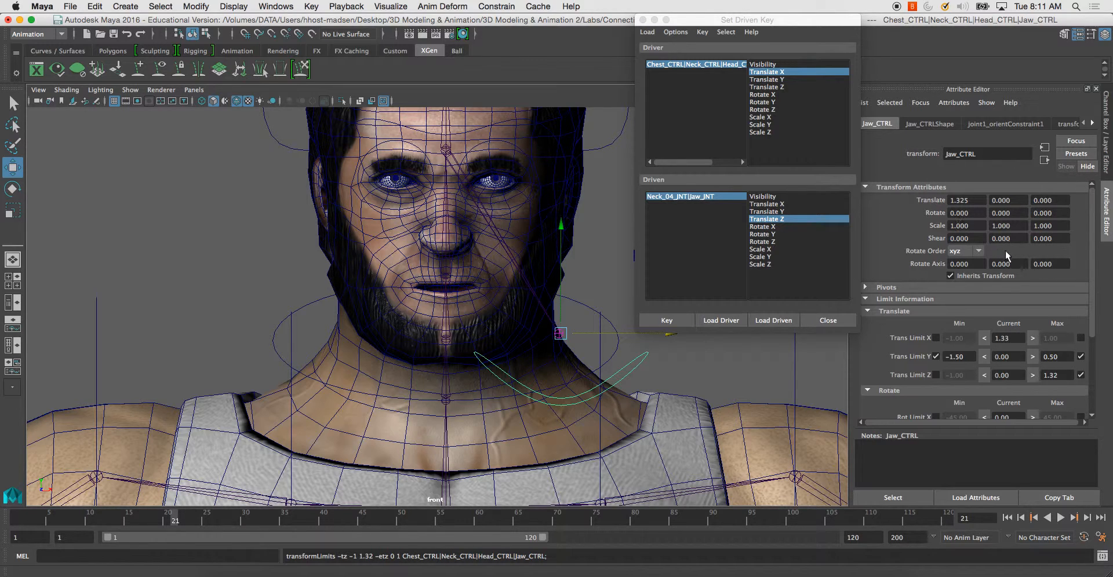
left_click(1066, 374)
type("1")
left_click(1081, 375)
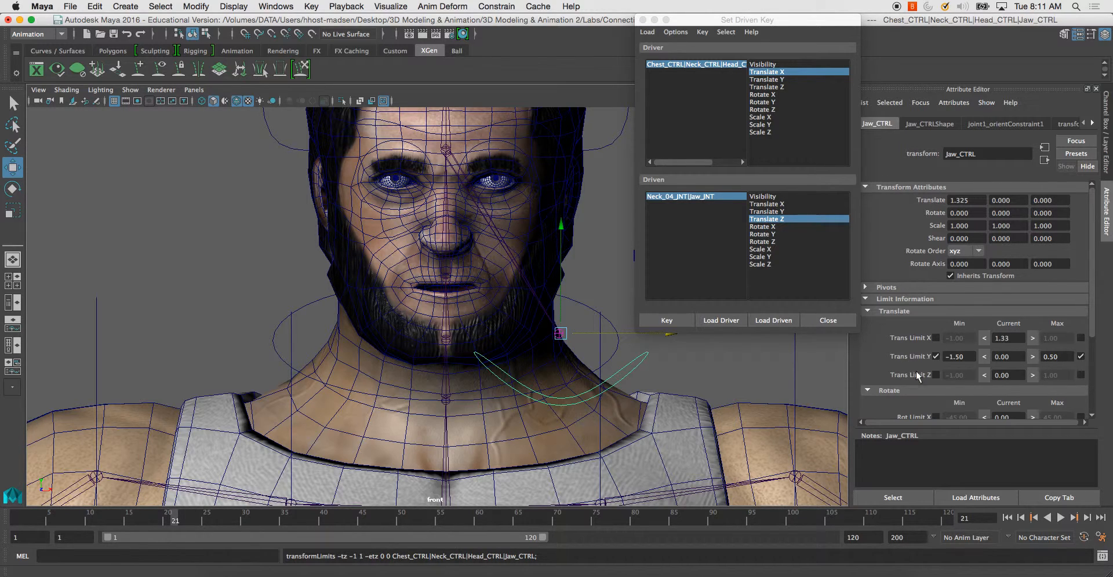
Step: Enable the jaw control's minimum and maximum Translate X limits and return its Translate X to 0
left_click(936, 338)
left_click(1080, 338)
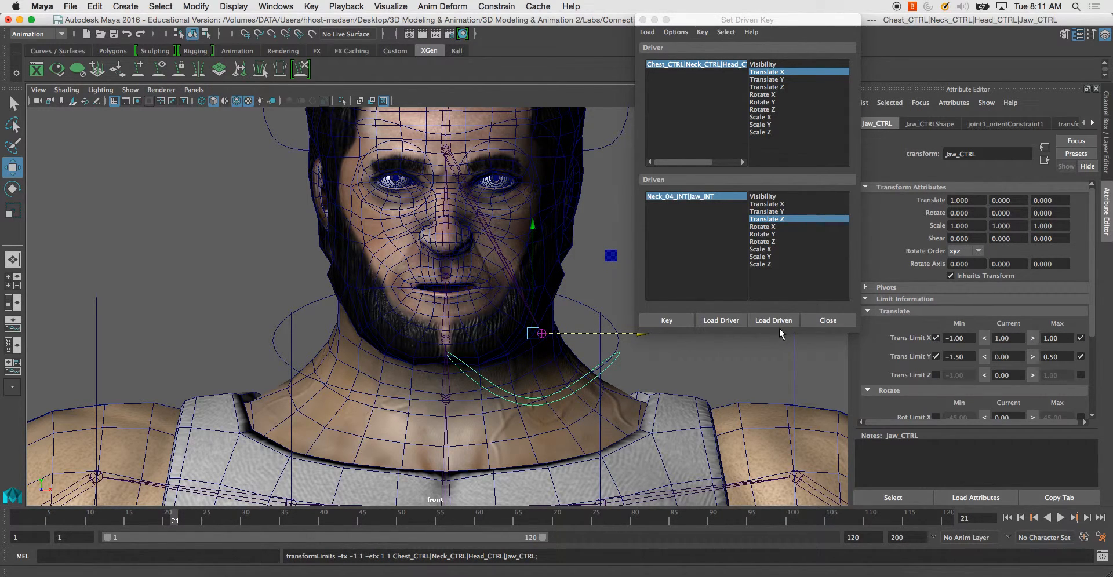
left_click_drag(591, 331, 556, 337)
key("super+z")
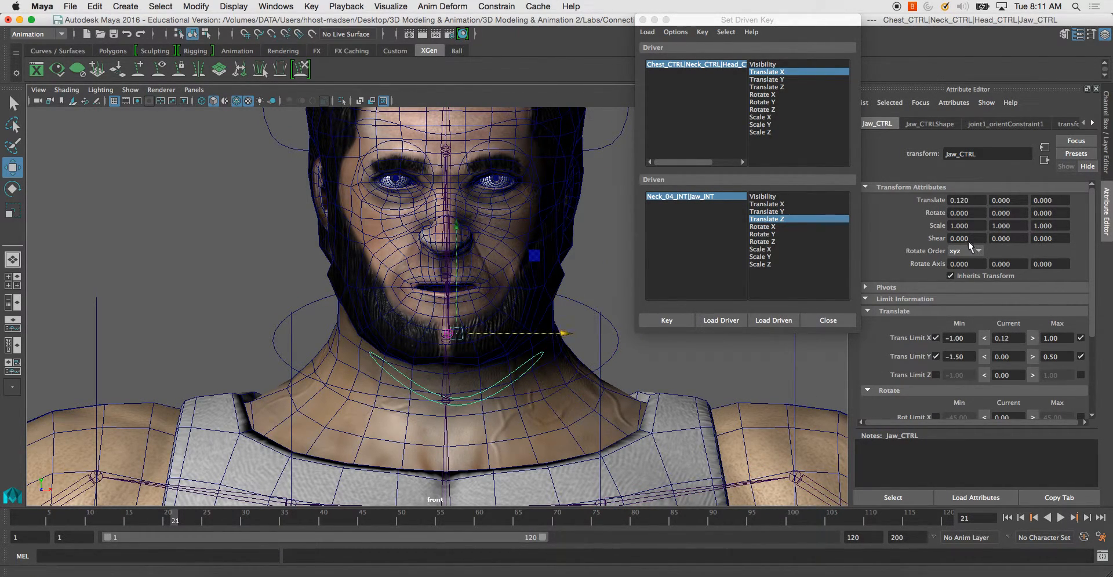
left_click(1011, 336)
type("0")
key("Return")
Step: Set the jaw control's maximum Translate X limit to 1.32 and test its sideways movement, undoing the test move
left_click(1053, 339)
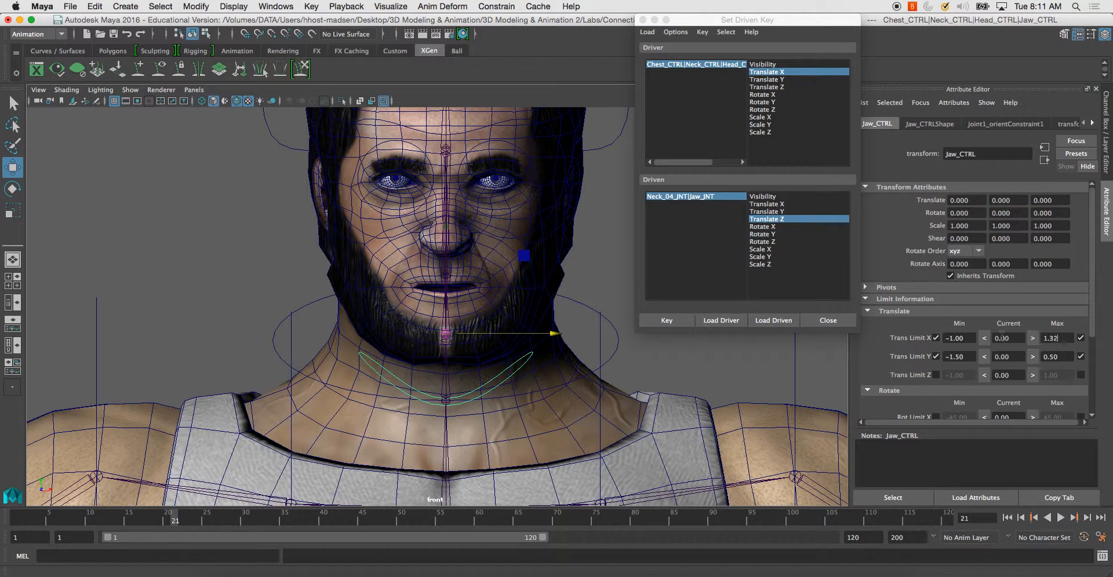
key("Return")
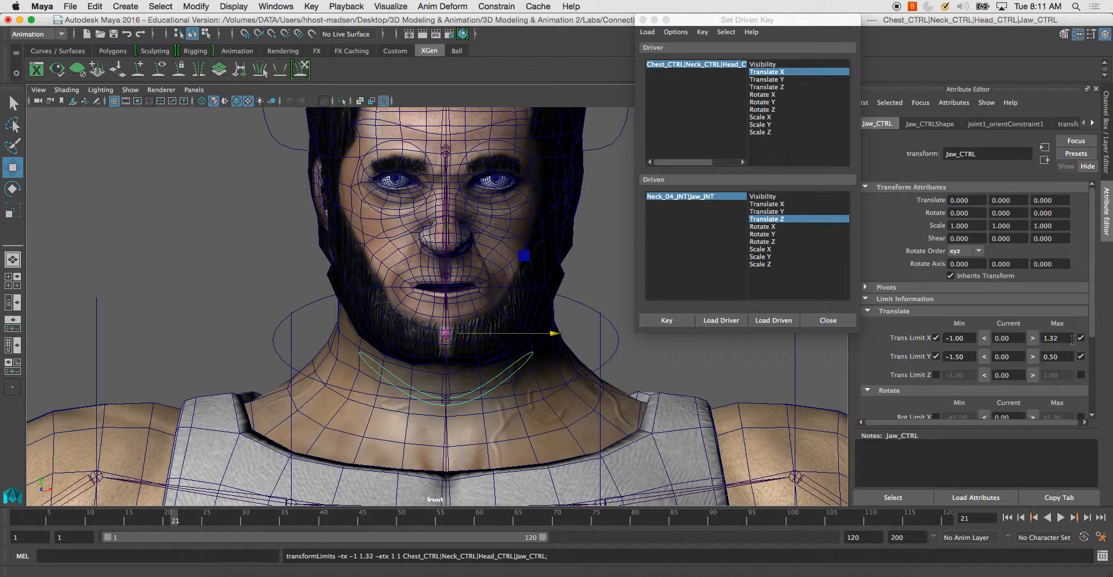
left_click_drag(548, 334, 485, 353)
key("z")
key("z")
key("z")
key("z")
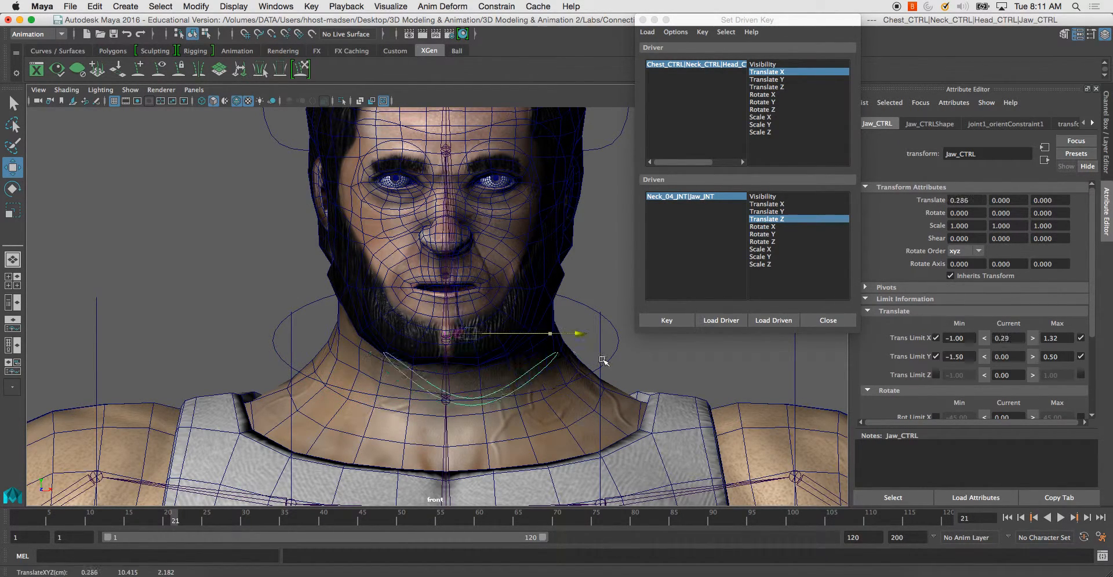
scroll(847, 350, "up", 1)
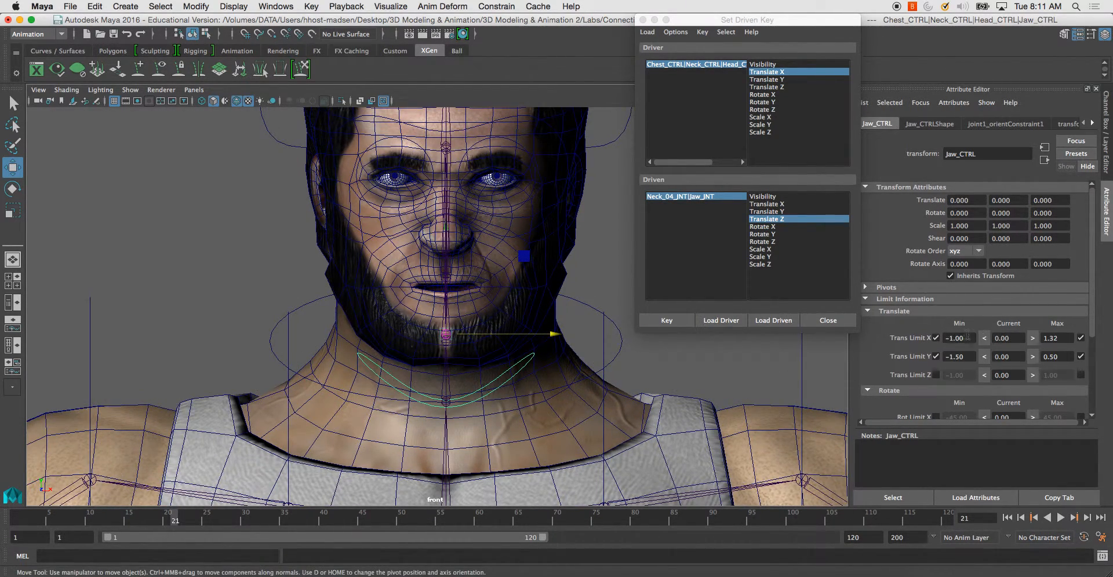
Step: Turn off the jaw control's minimum Translate X limit and move the control sideways to about -1.315
left_click_drag(968, 336, 914, 335)
left_click_drag(554, 334, 448, 342)
key("ctrl+z")
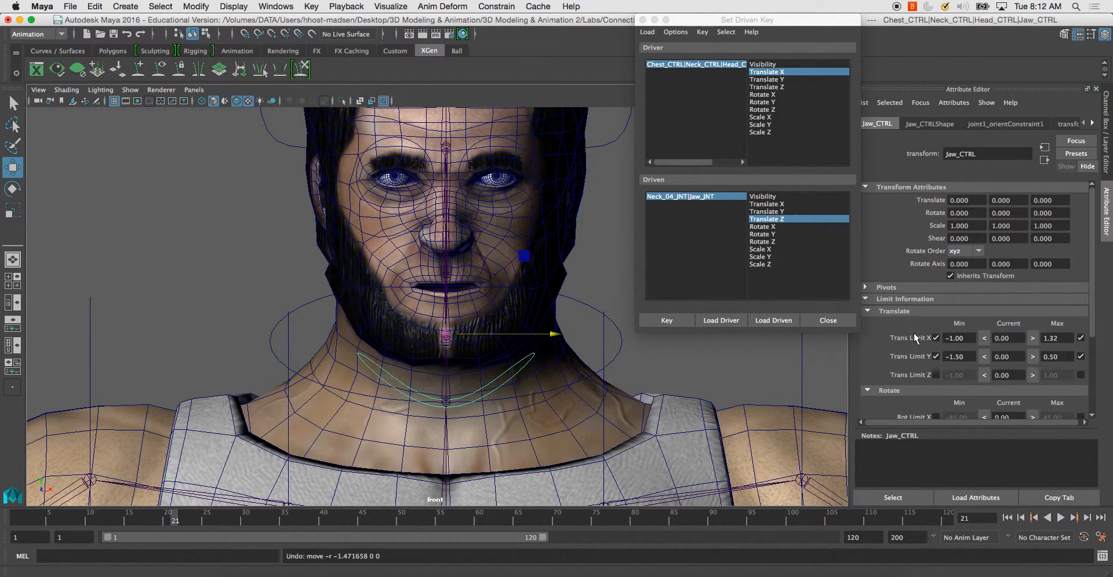
left_click(936, 338)
left_click_drag(554, 335, 439, 336)
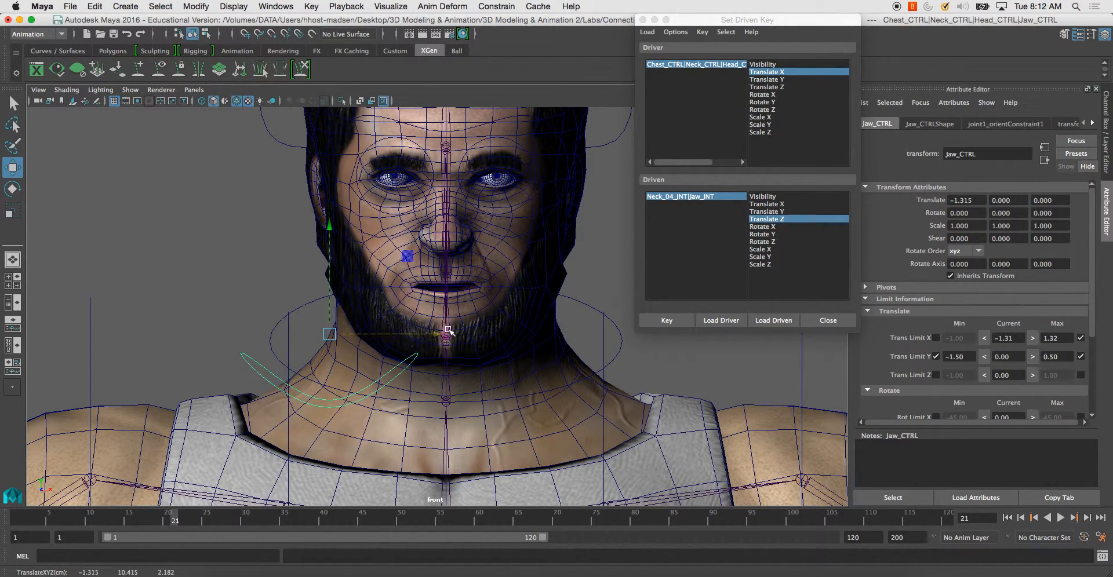
Step: Try moving Jaw_JNT sideways to about 1.33 on Translate Z and adjusting the jaw control's Translate X to -1.325
left_click(444, 339)
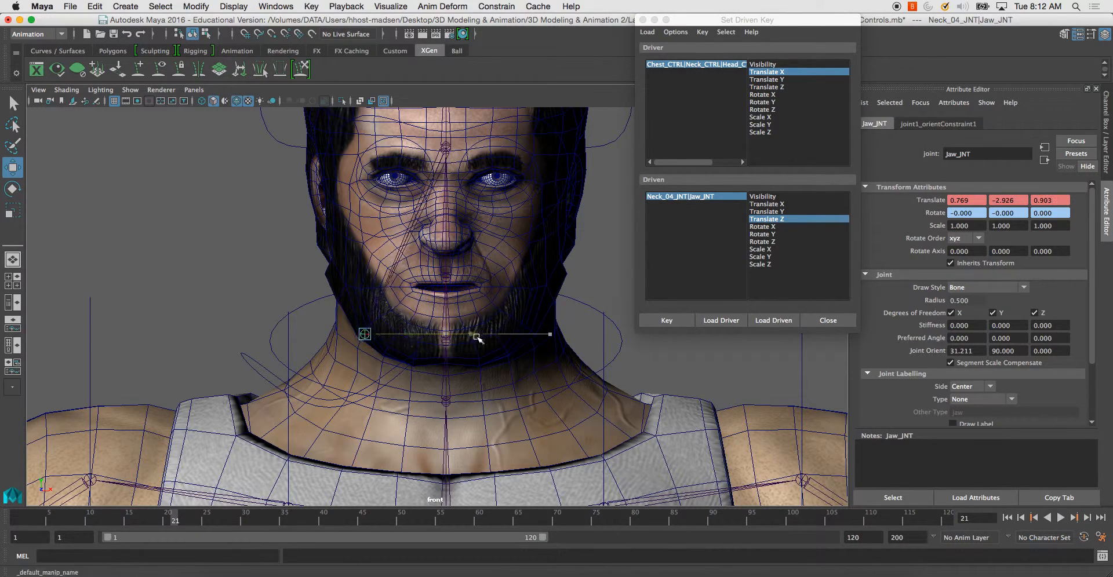
left_click_drag(442, 341, 440, 340)
scroll(449, 336, "up", 1)
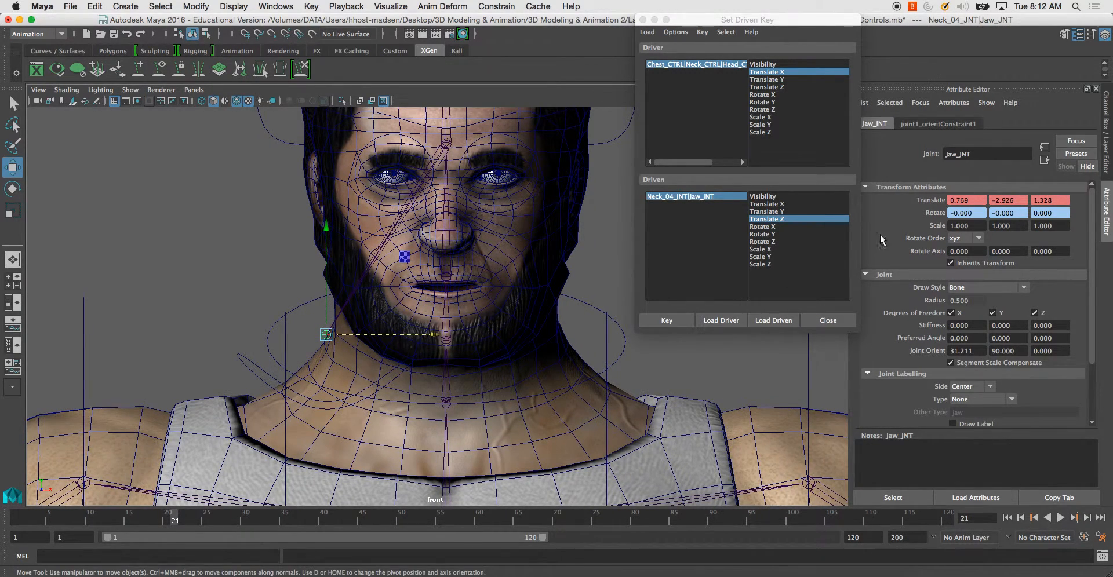
scroll(385, 401, "up", 1)
left_click(237, 360)
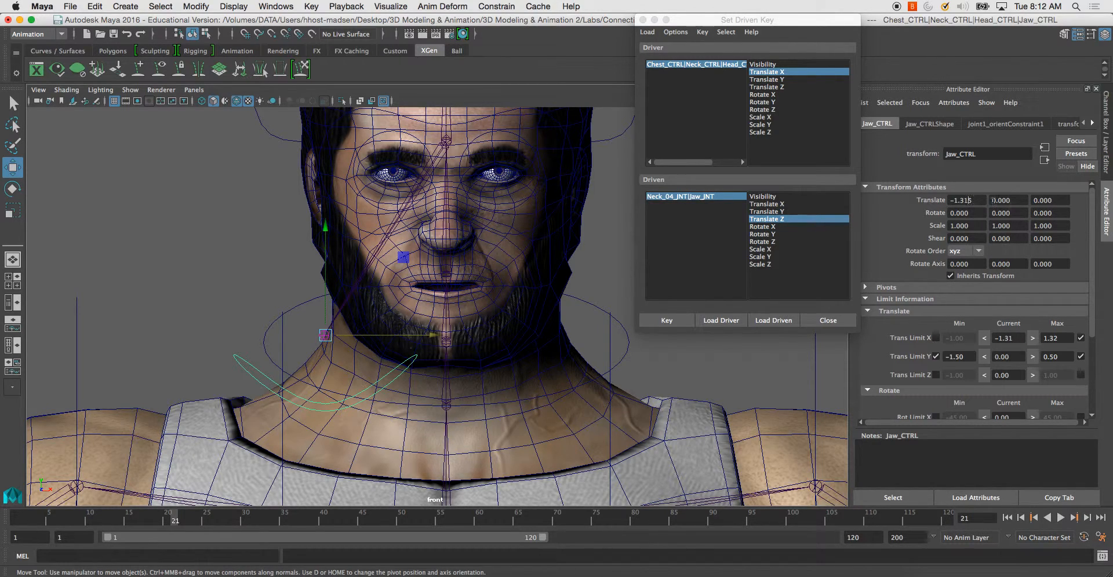
type("2")
key("Return")
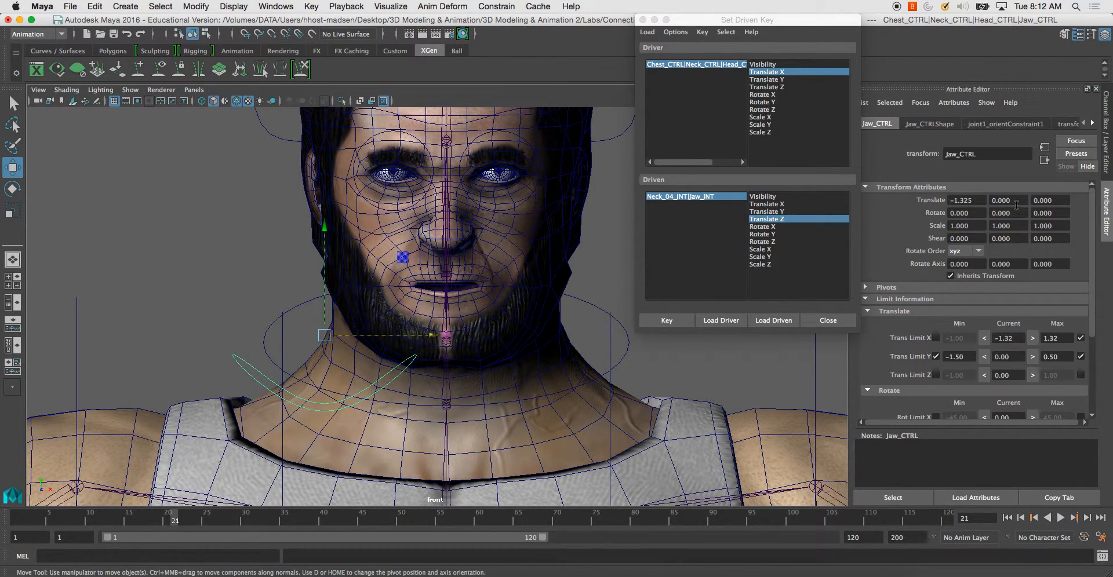
Step: Move the jaw control back to its rest position with Translate X at 0
left_click_drag(510, 324, 562, 337, "alt")
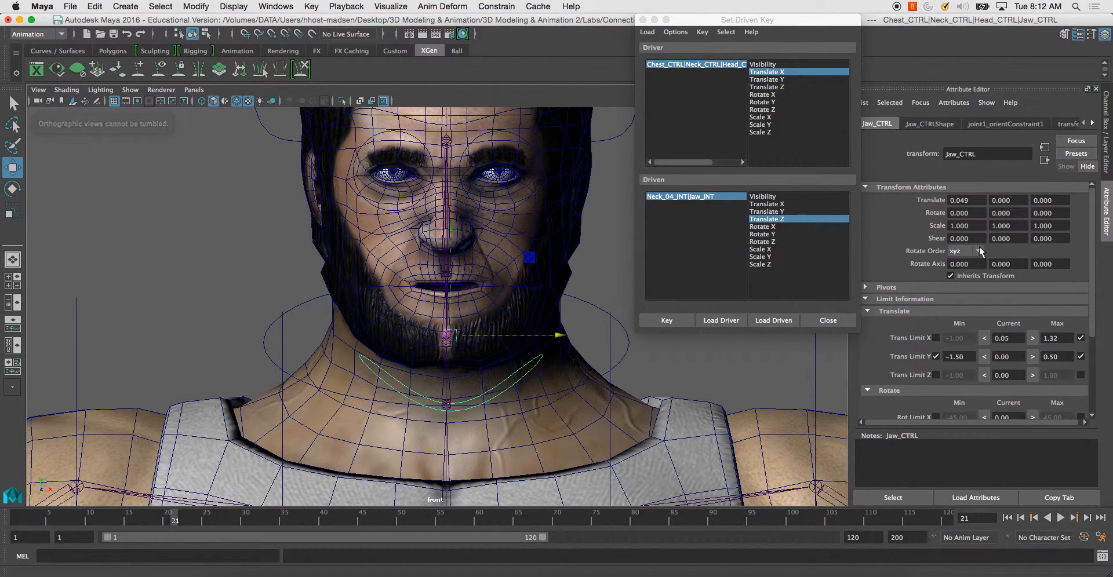
double_click(962, 201)
type("0")
key("Return")
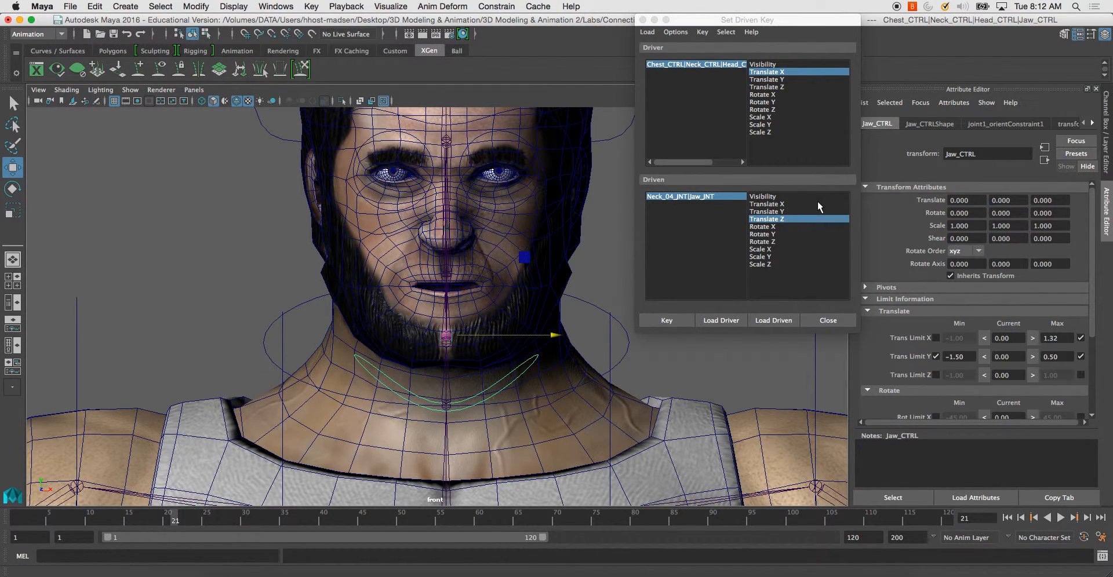
Step: Set the jaw control's Translate X to -1.325 and key Jaw_JNT's Translate Z at about 1.324 against it
double_click(963, 201)
type("-1.325")
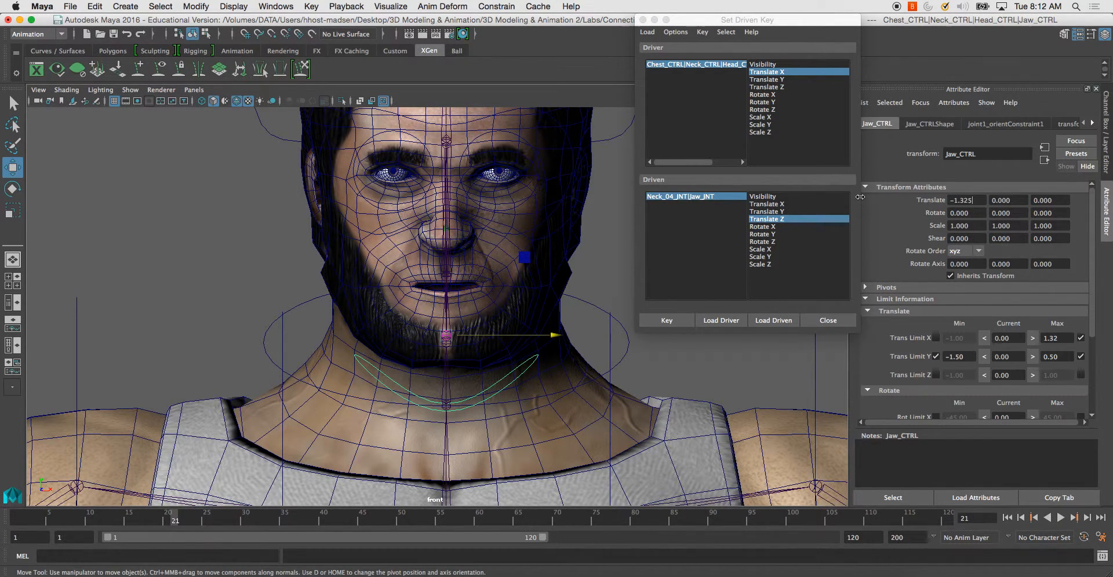
key("Return")
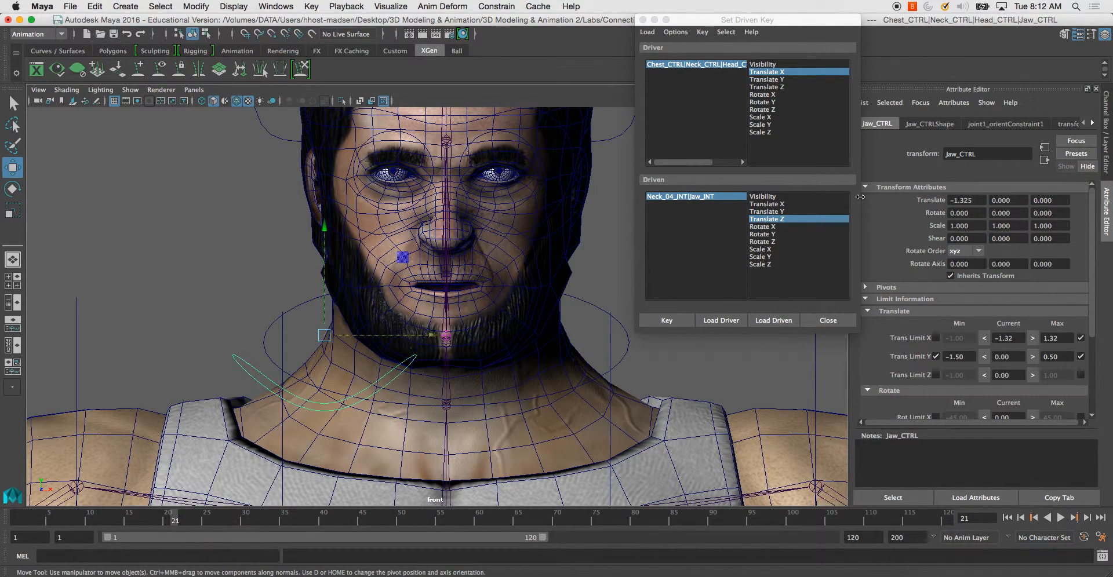
left_click(447, 336)
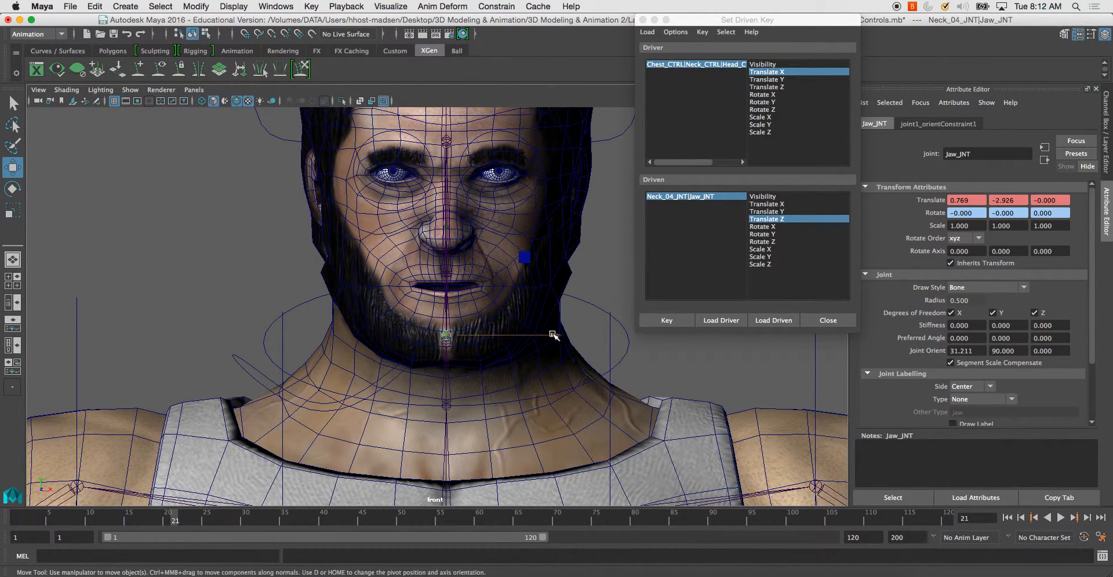
left_click_drag(446, 335, 433, 334)
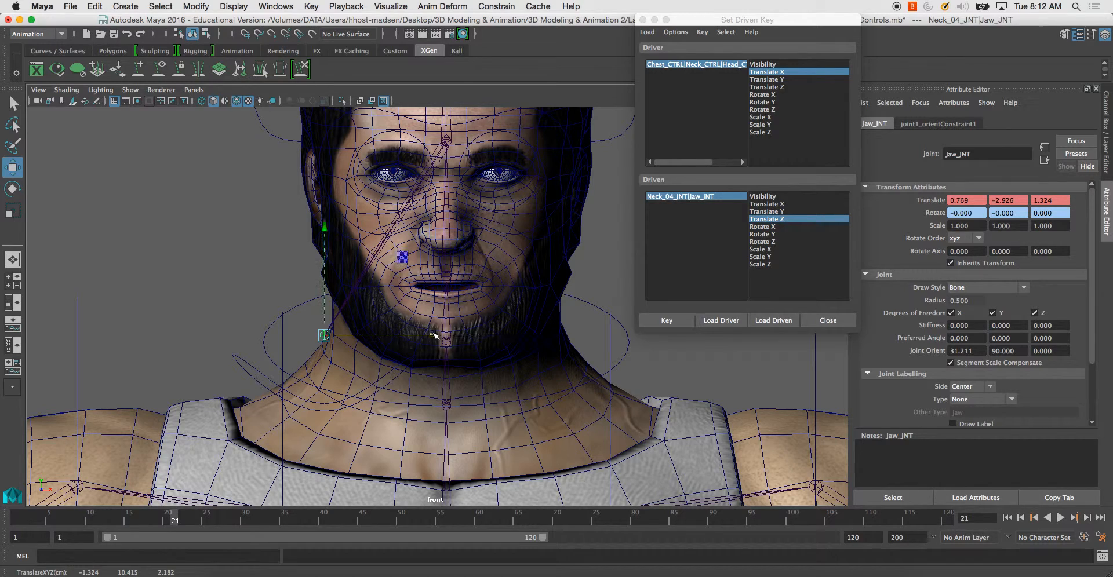
left_click(666, 321)
Step: Turn the jaw control's minimum Translate X limit back on and reset its Translate X to 0
left_click(248, 361)
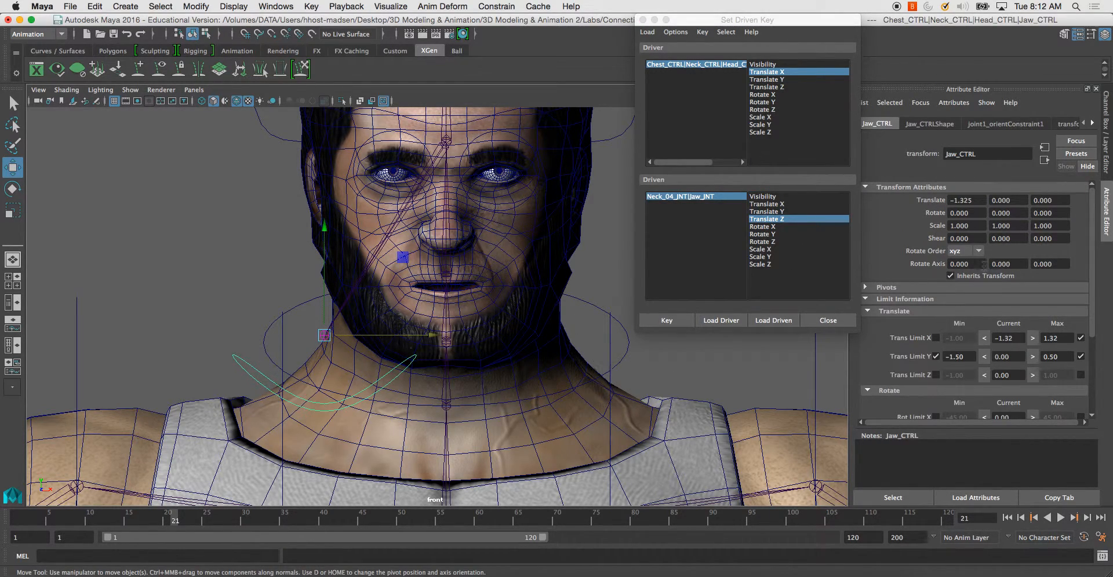
left_click(936, 339)
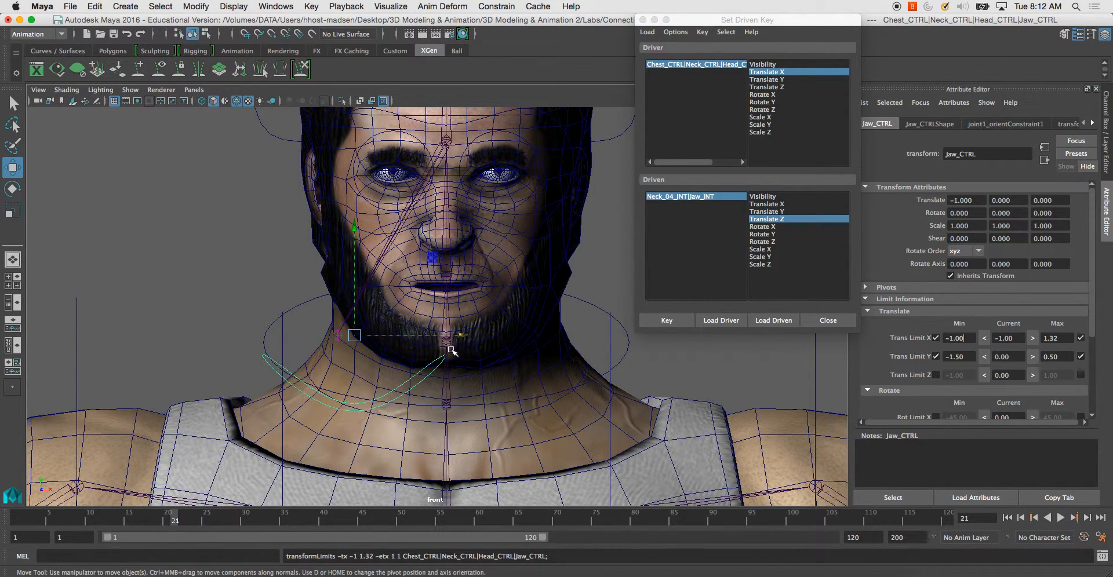
left_click_drag(462, 336, 551, 341)
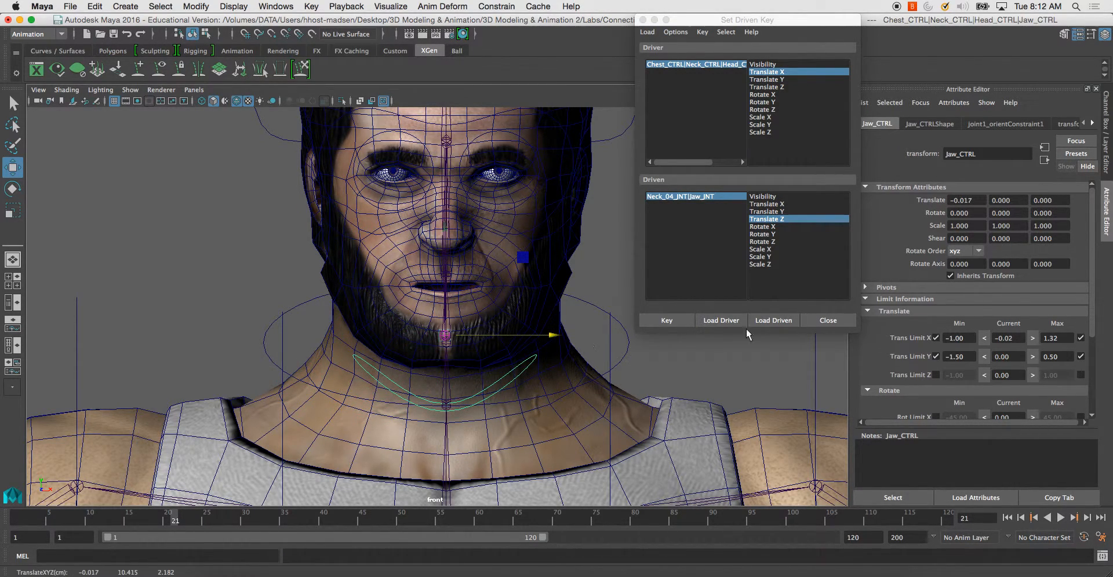
double_click(1001, 338)
type("0")
key("Return")
Step: Set the jaw control's minimum Translate X limit to -1.32 and test the sideways range, undoing the test move
double_click(960, 338)
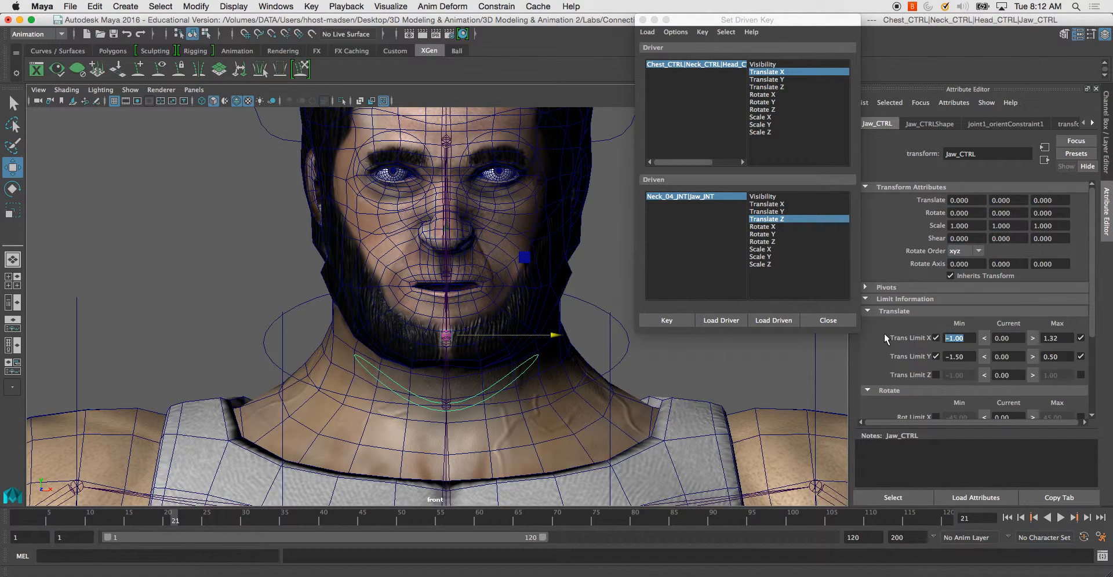
type("1")
key("BackSpace")
type("-1.32")
key("Return")
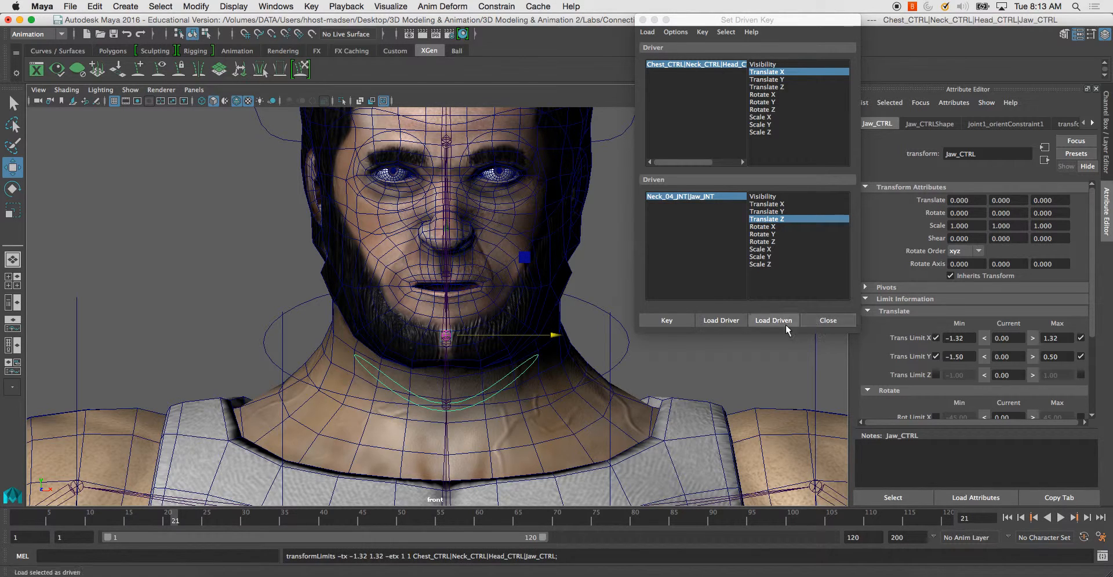
left_click_drag(553, 335, 700, 342)
key("z")
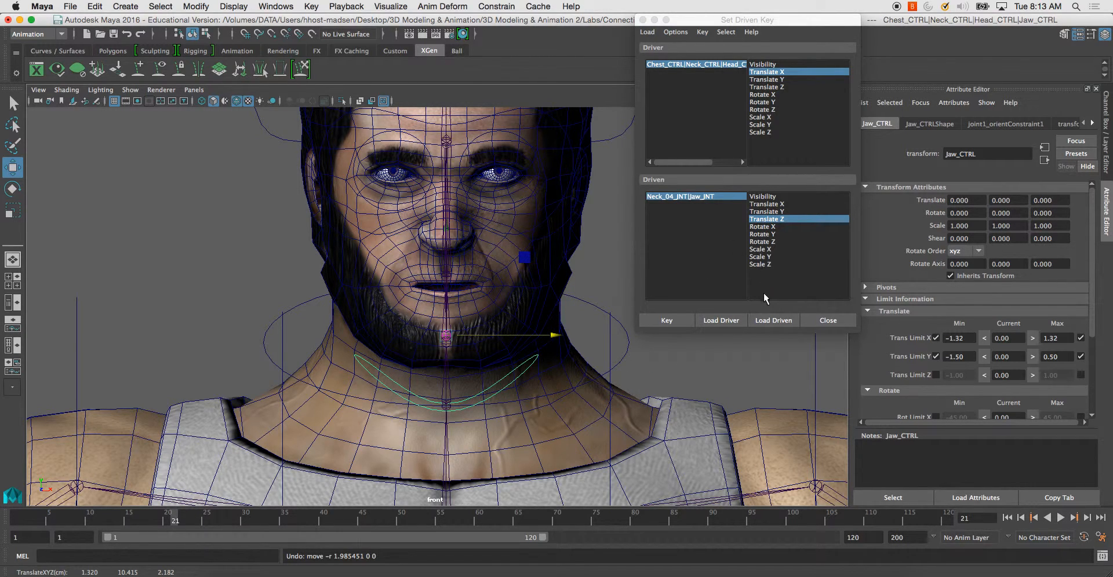
Step: Switch to the side view framed on the jaw and move the Set Driven Key window clear of it
key("space")
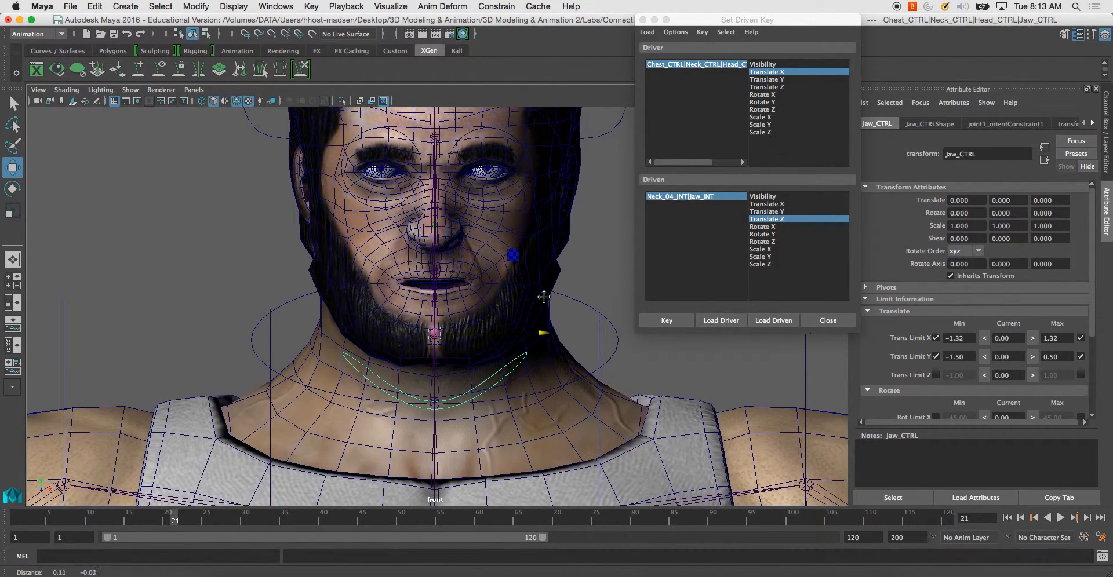
key("space")
key("f")
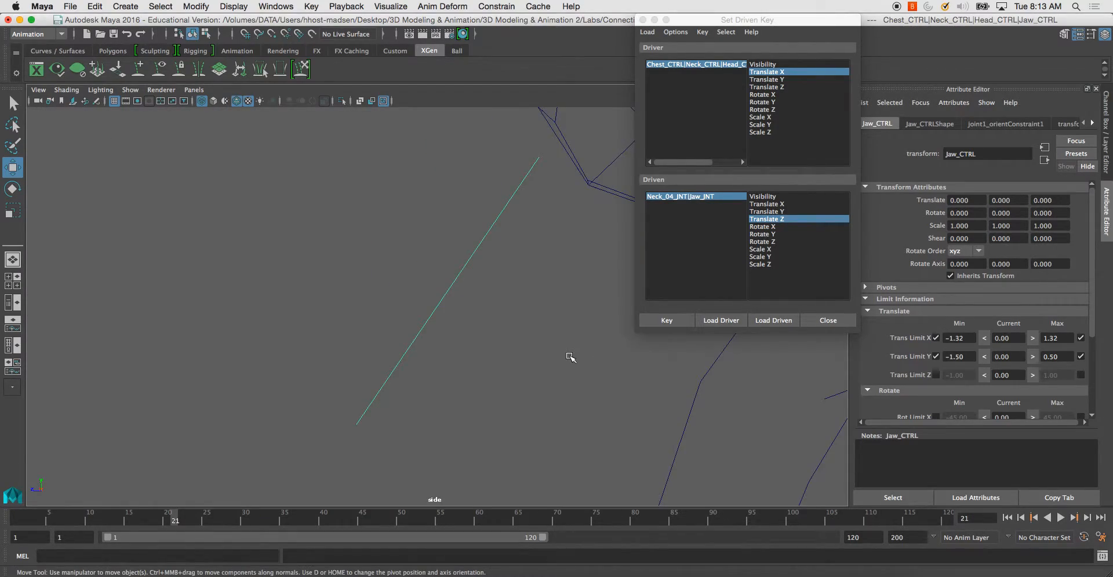
left_click_drag(689, 20, 95, 20)
middle_click_drag(458, 171, 514, 249, "alt")
right_click_drag(514, 248, 589, 350, "alt")
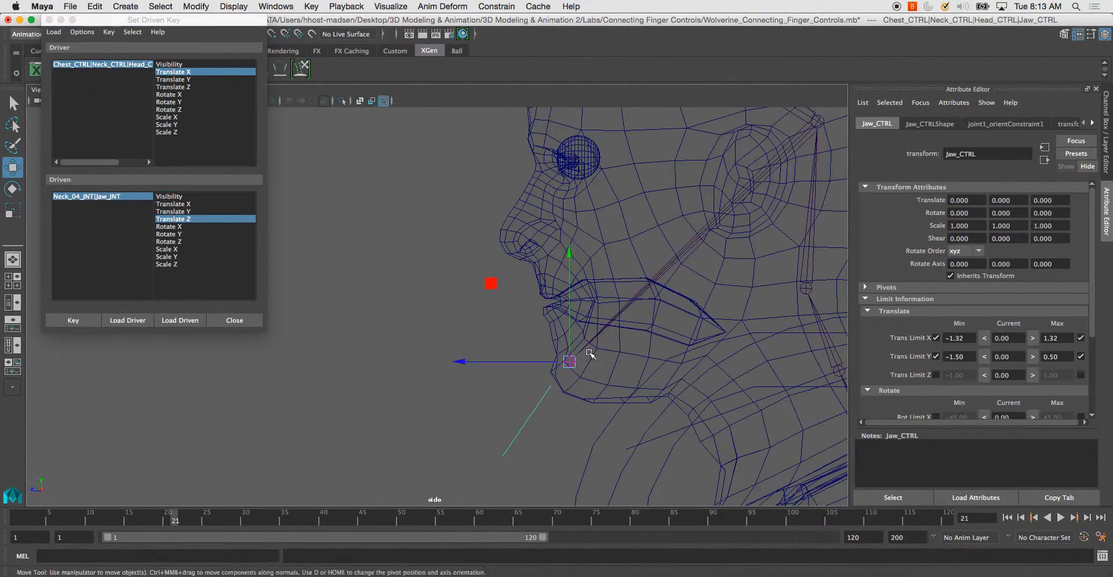
Step: Test moving the jaw control and Jaw_JNT forward and back in the side view, undoing each move
mouse_move(465, 363)
left_mouse_down()
mouse_move(638, 360)
mouse_move(447, 357)
left_mouse_up()
key("z")
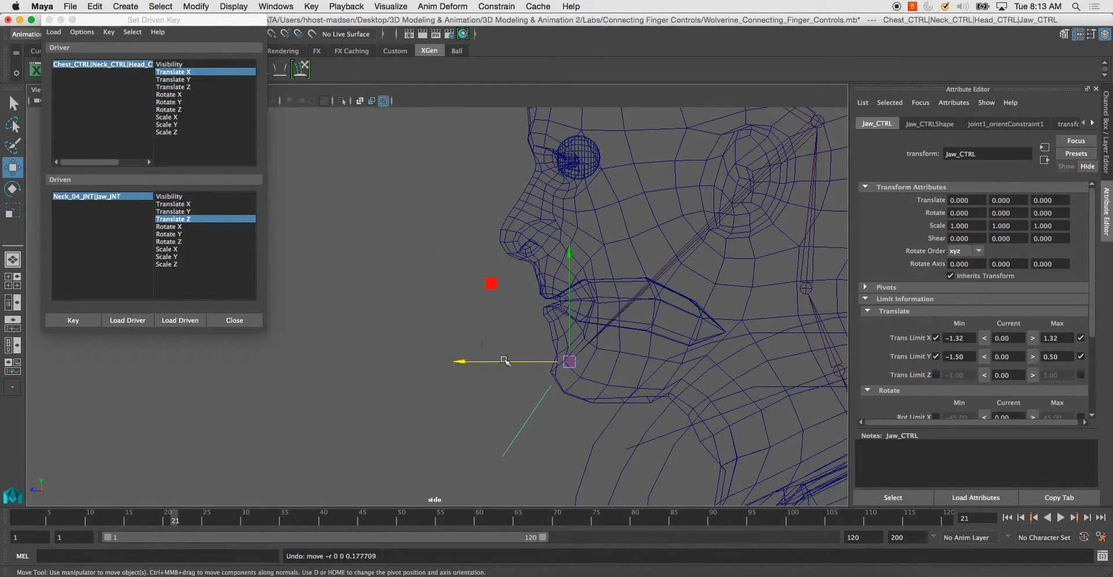
left_click(569, 409)
left_click(569, 362)
mouse_move(479, 362)
left_mouse_down()
mouse_move(435, 363)
mouse_move(529, 363)
mouse_move(490, 361)
left_mouse_up()
key("z")
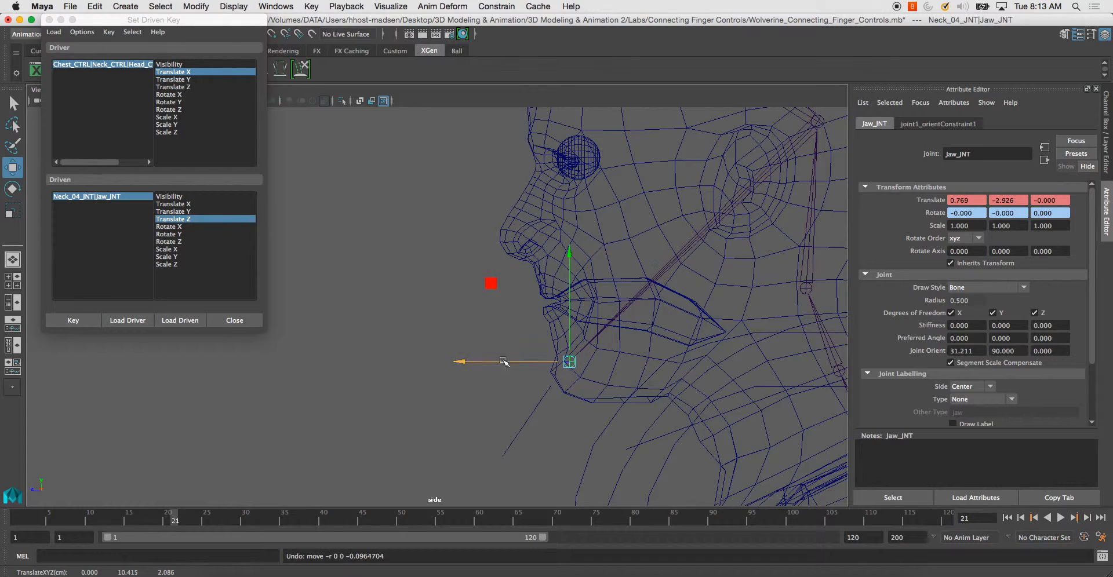
Step: Use the jaw control's Translate Z as the driver and key Jaw_JNT's Translate X and Translate Y at the rest position
left_click(174, 87)
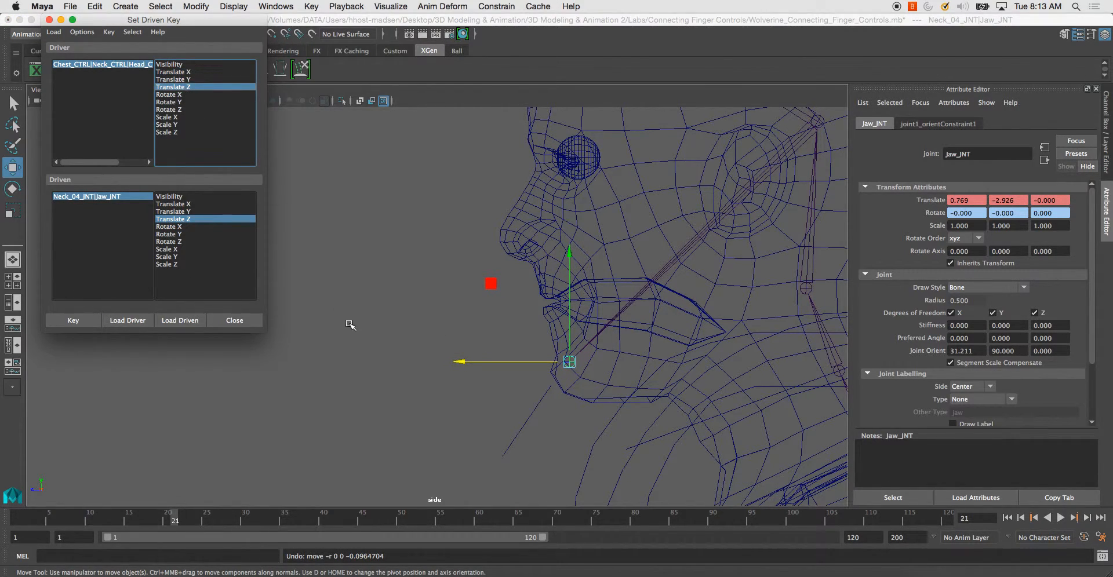
left_click(521, 428)
left_click_drag(462, 365, 404, 363)
key("z")
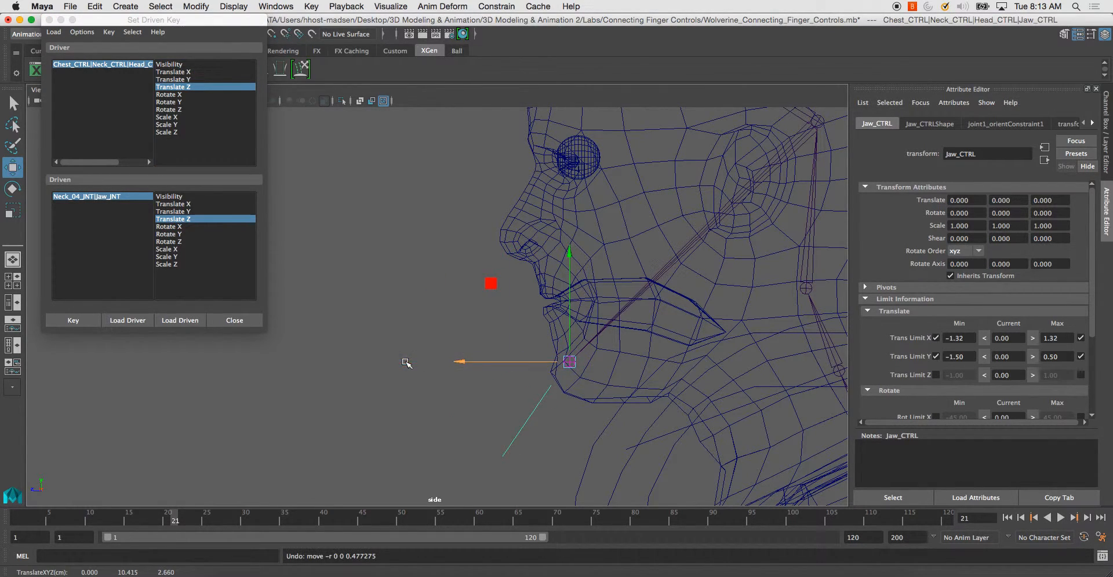
left_click(193, 204)
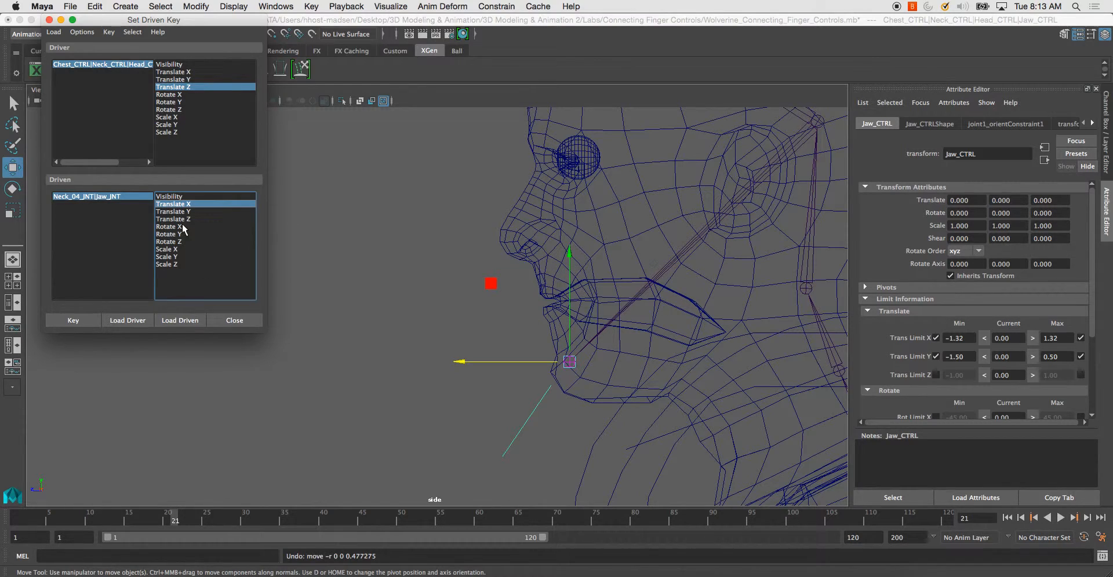
left_click(81, 320)
left_click(174, 211)
left_click(73, 321)
Step: Set the jaw control's Translate Z to 1 and move Jaw_JNT forward to match it
left_click_drag(461, 363, 361, 360)
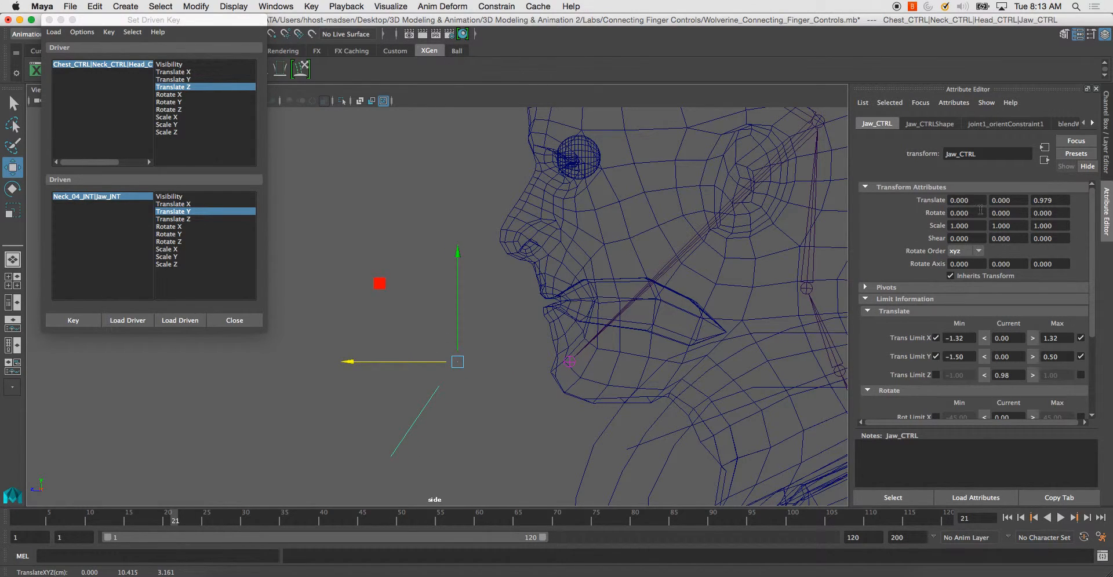
left_click(1049, 200)
type("1")
key("Return")
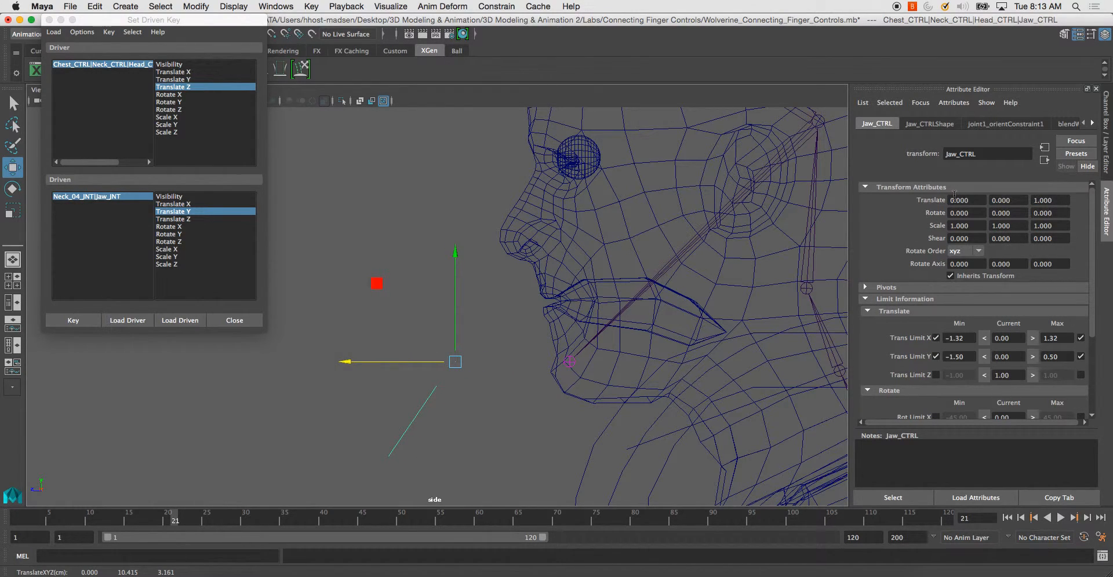
left_click(570, 364)
left_click_drag(459, 364, 351, 364)
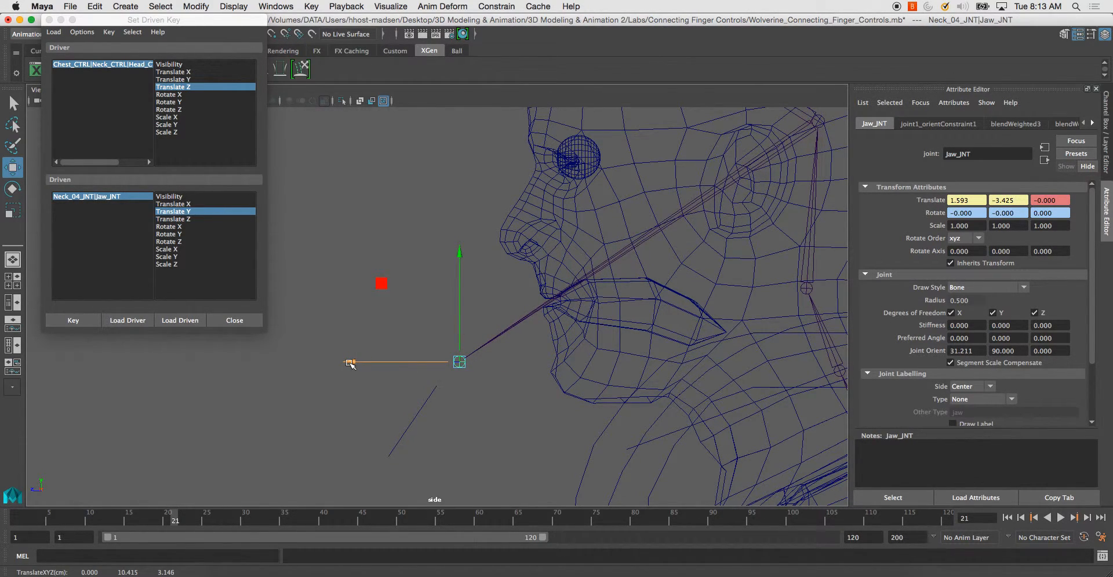
Step: Key Jaw_JNT's Translate X and Translate Y against the jaw control's Translate Z at the forward position
left_click(186, 205)
left_click(72, 319)
left_click(173, 212)
left_click(74, 320)
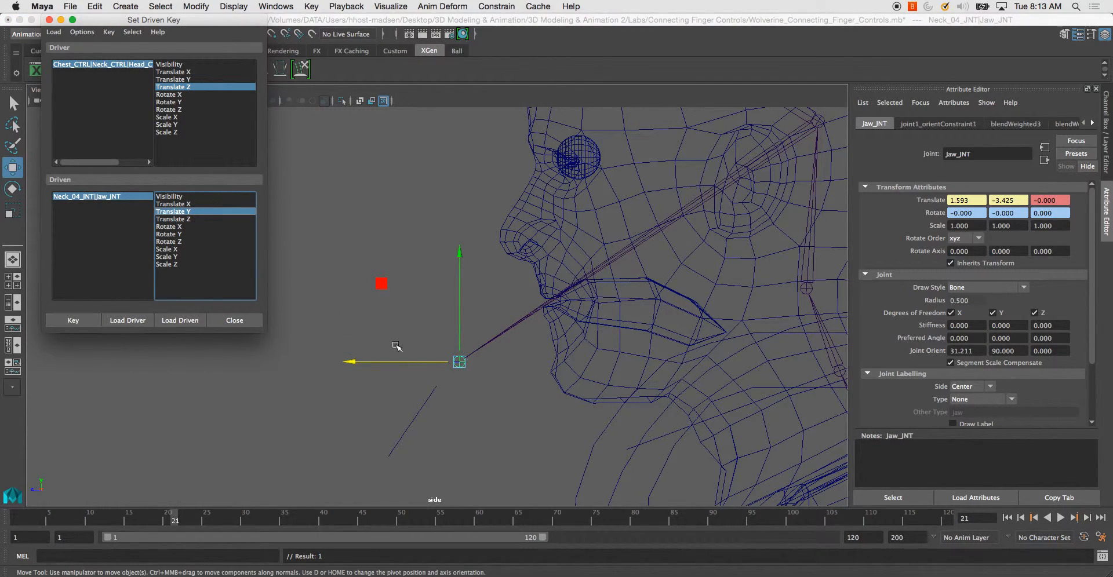
Step: Turn on the jaw control's maximum Translate Z limit at 1.00, test the forward range and reset Translate Z to 0
left_click_drag(388, 389, 442, 424)
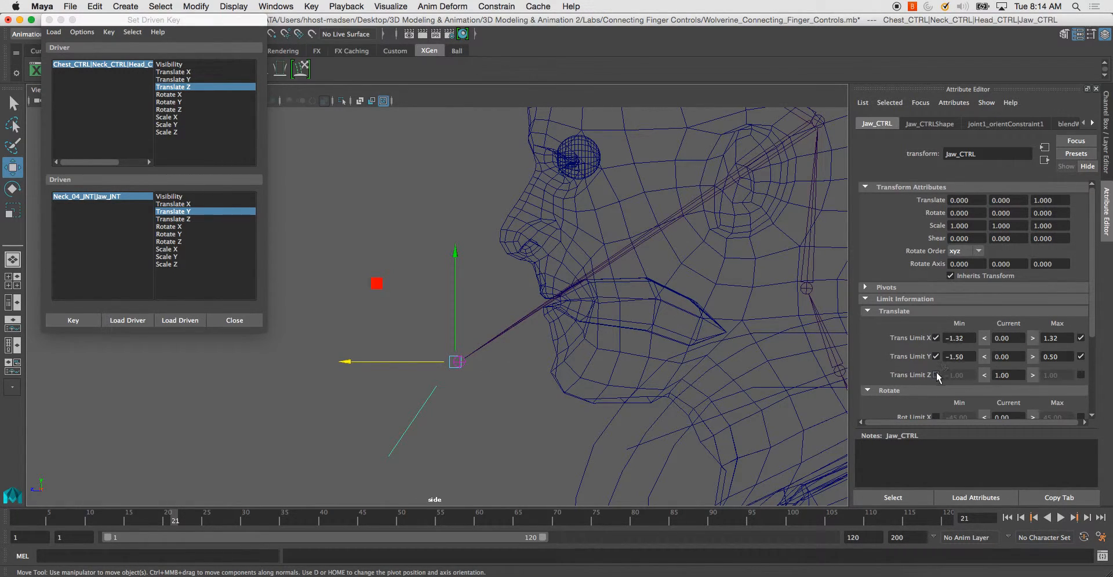
left_click(1081, 375)
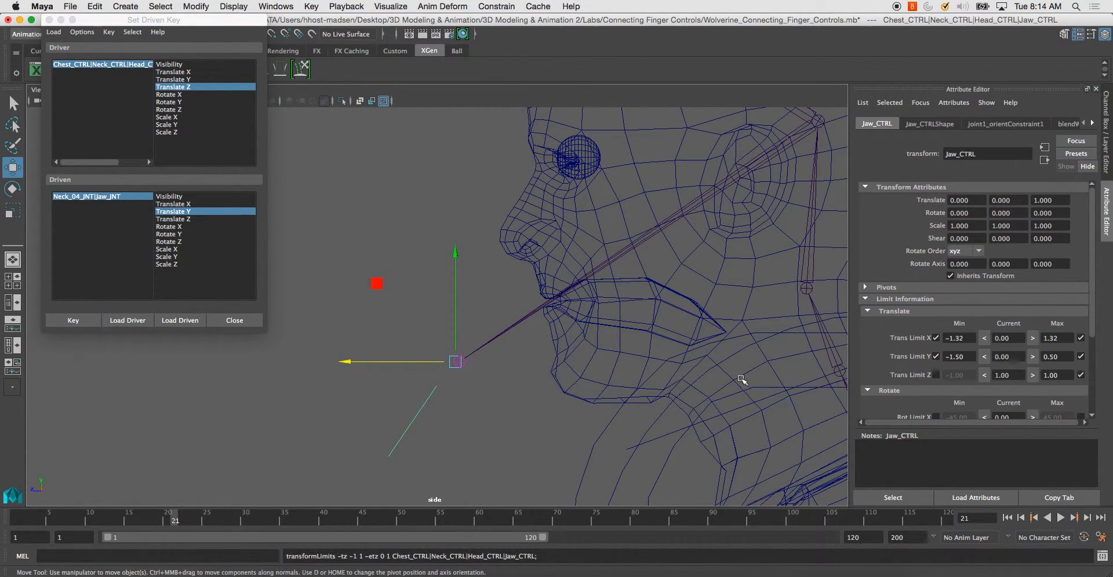
left_click_drag(346, 362, 465, 378)
left_click_drag(1016, 375, 904, 361)
type("0")
key("Return")
left_click_drag(473, 364, 355, 367)
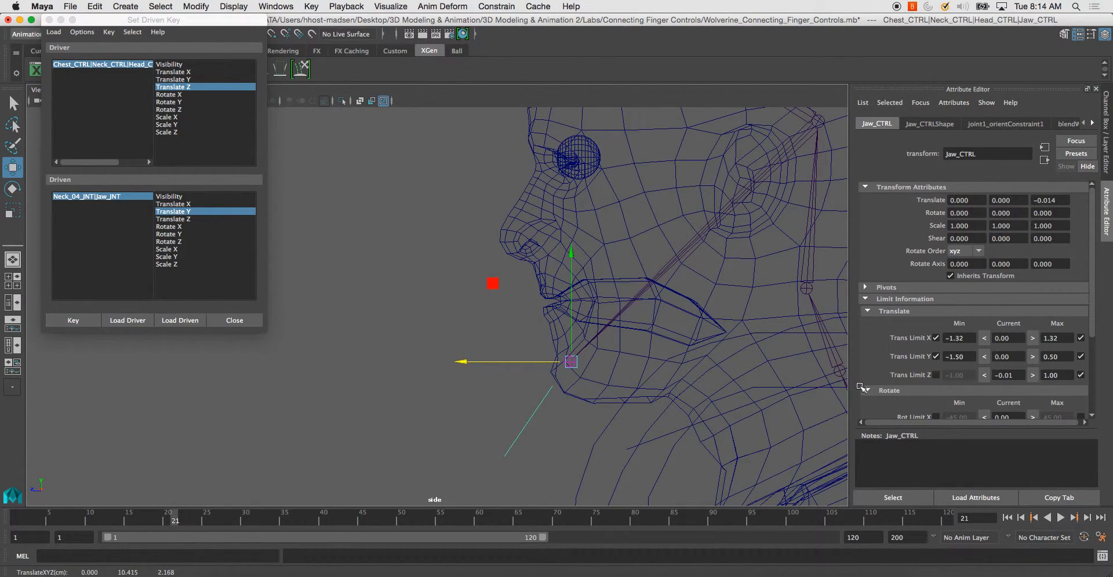
left_click_drag(1020, 375, 879, 374)
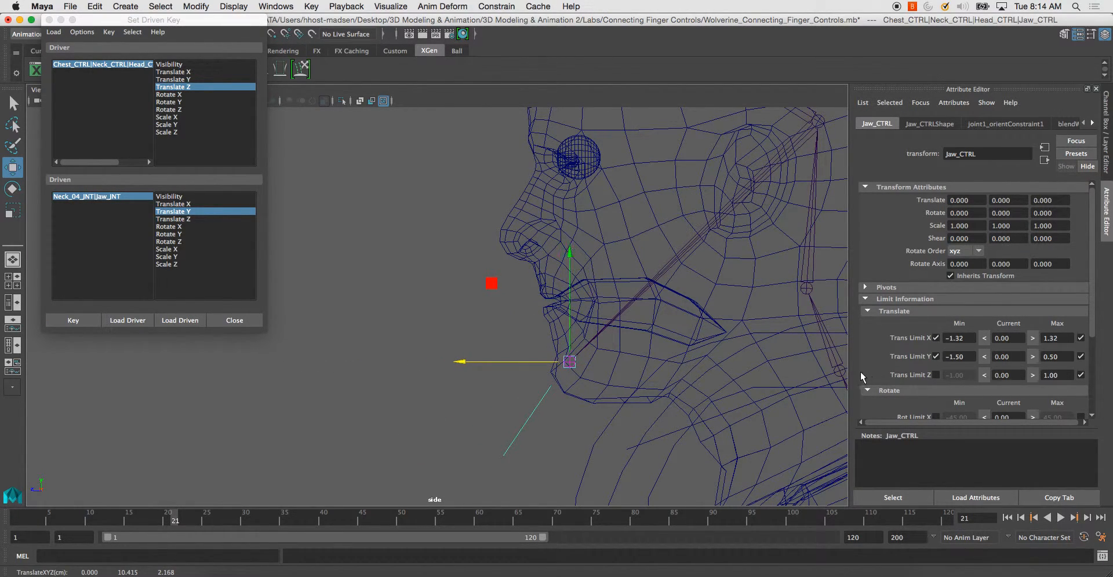
type("0")
key("Return")
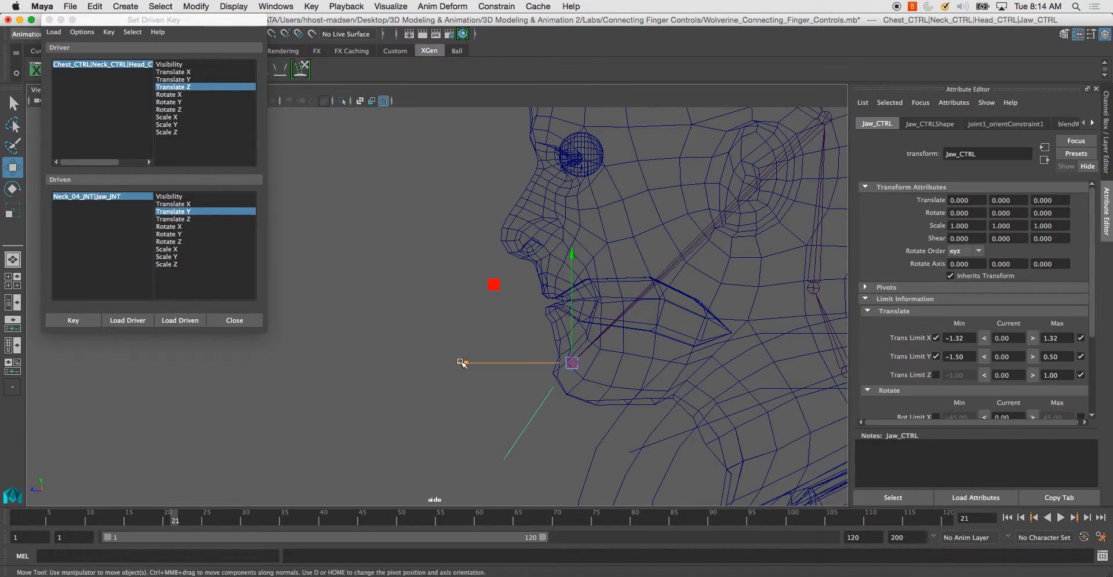
Step: Move the jaw control backward and set its Translate Z to -0.5
scroll(468, 365, "up", 1)
left_click_drag(468, 365, 527, 367)
left_click_drag(1068, 197, 963, 199)
type("-")
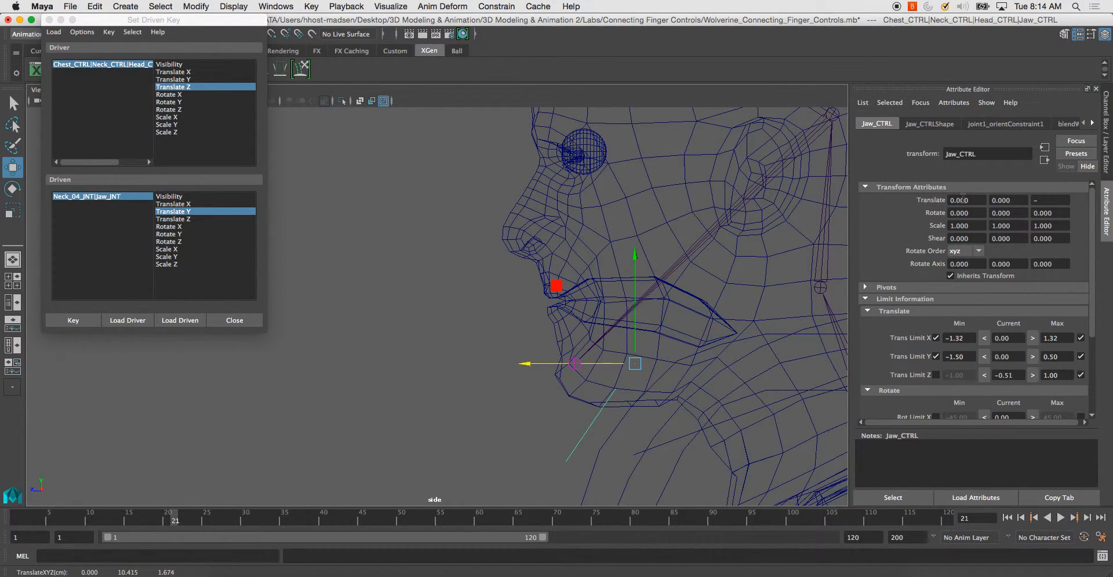
type("0.5")
key("Return")
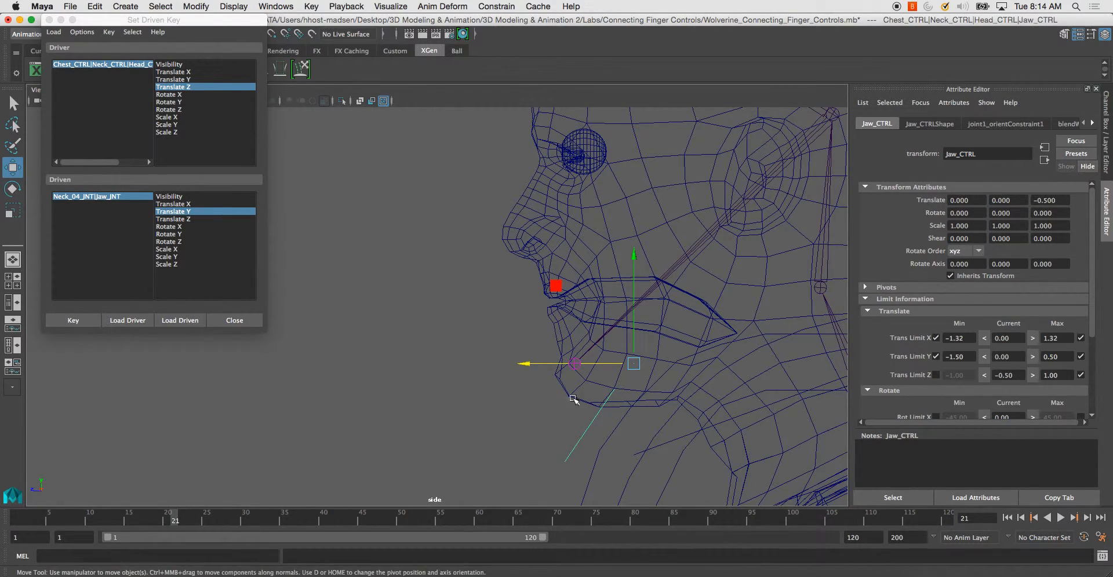
Step: Move Jaw_JNT back to match the jaw control and key its Translate X and Translate Y against Translate Z
left_click(573, 380)
left_click(578, 362)
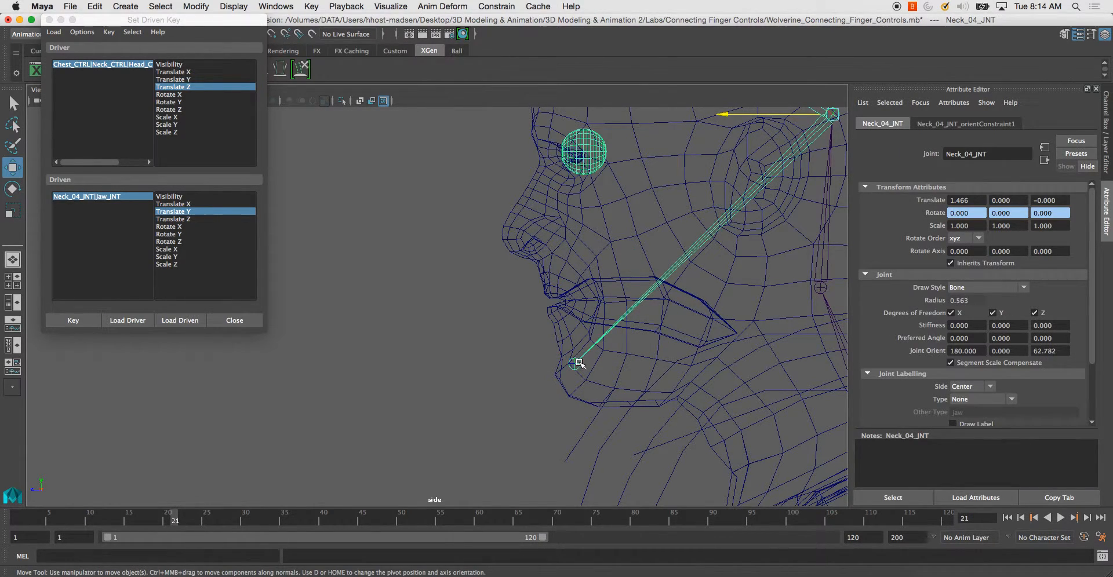
left_click(590, 437)
left_click(575, 370)
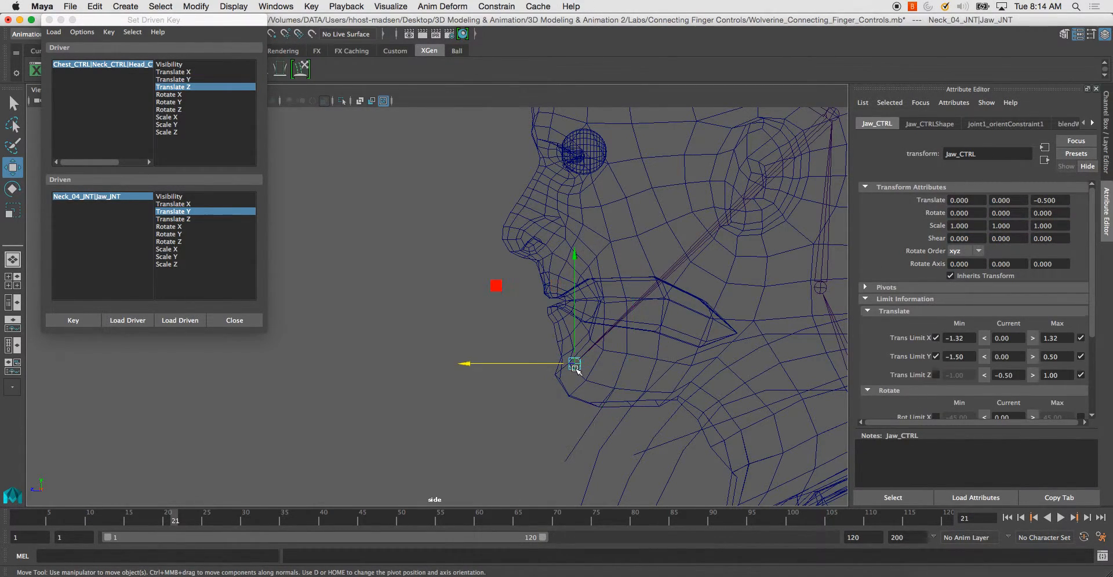
left_click_drag(464, 364, 525, 367)
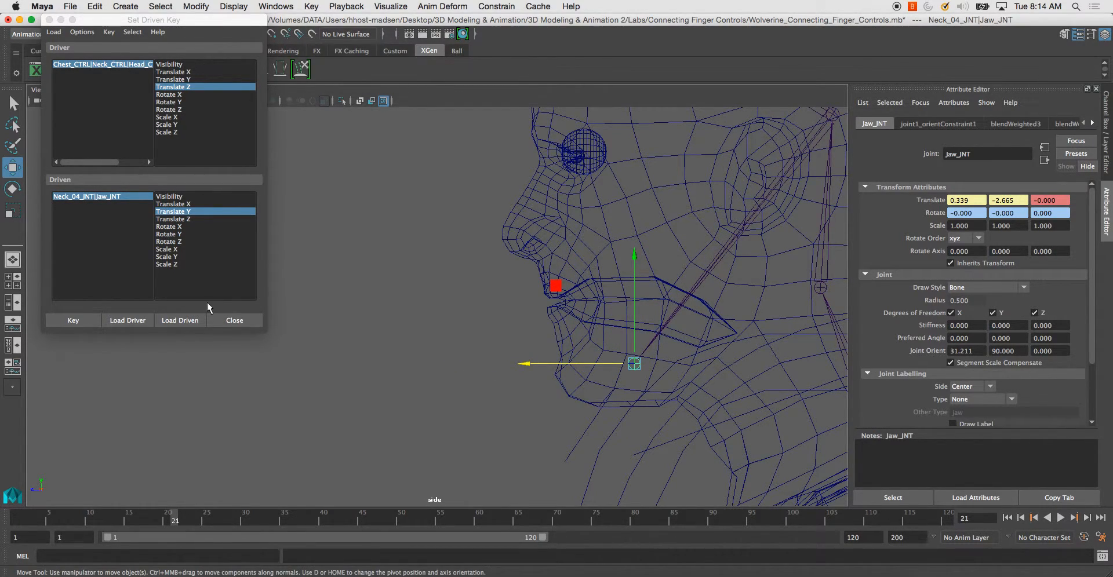
left_click(189, 208)
left_click(65, 320)
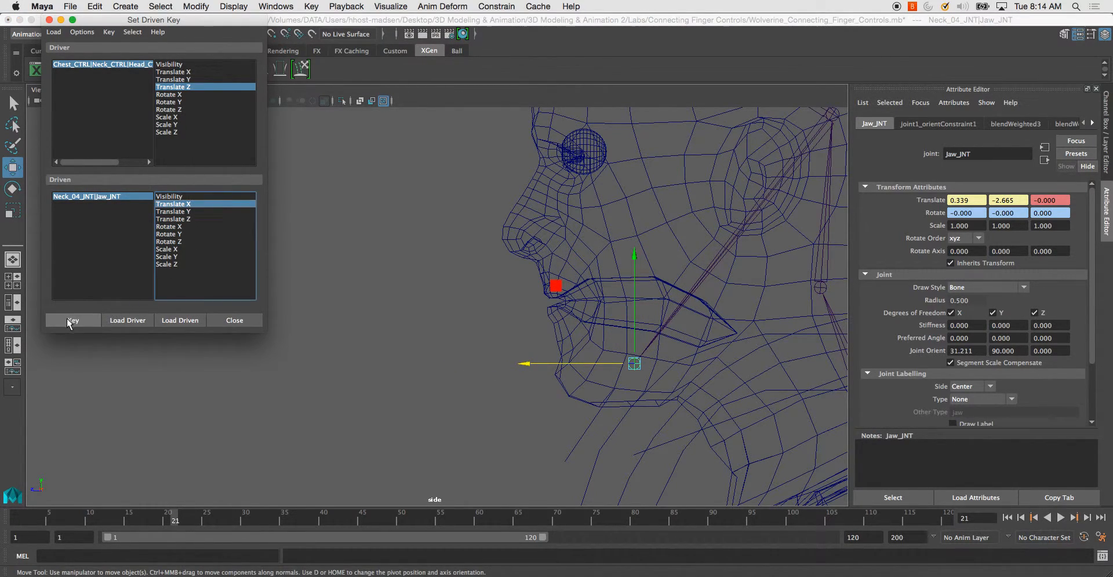
left_click(181, 212)
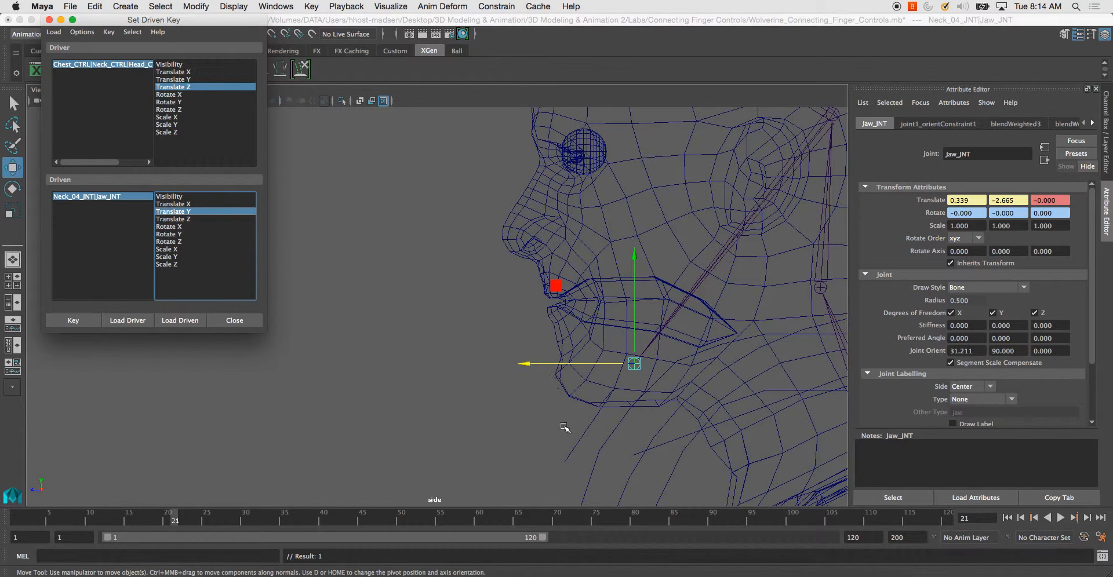
Step: Turn on the jaw control's minimum Translate Z limit and set it to -0.5
left_click(584, 429)
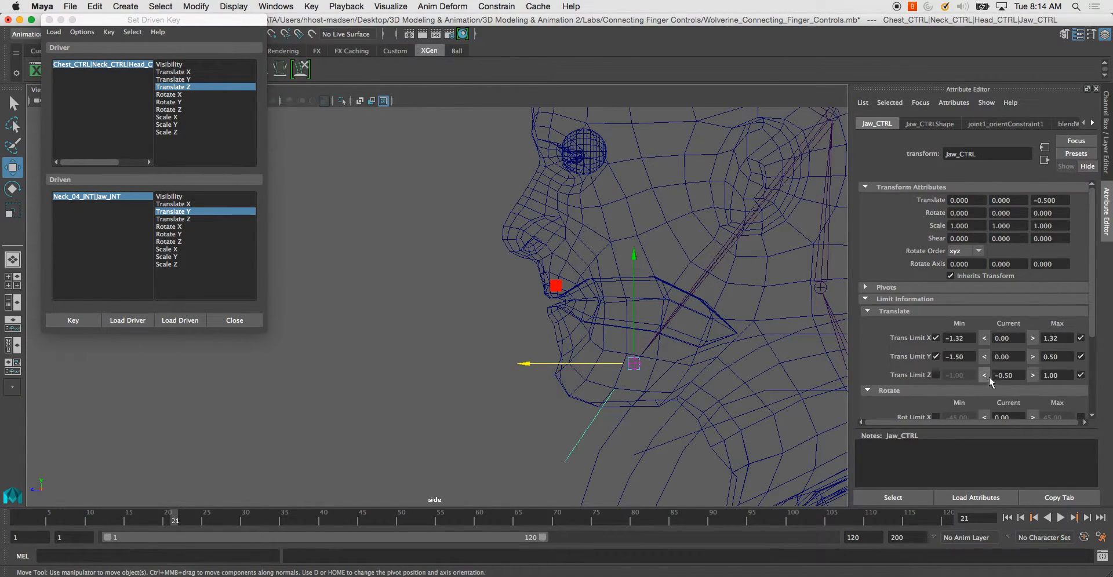
left_click(935, 376)
type("0.5")
key("Return")
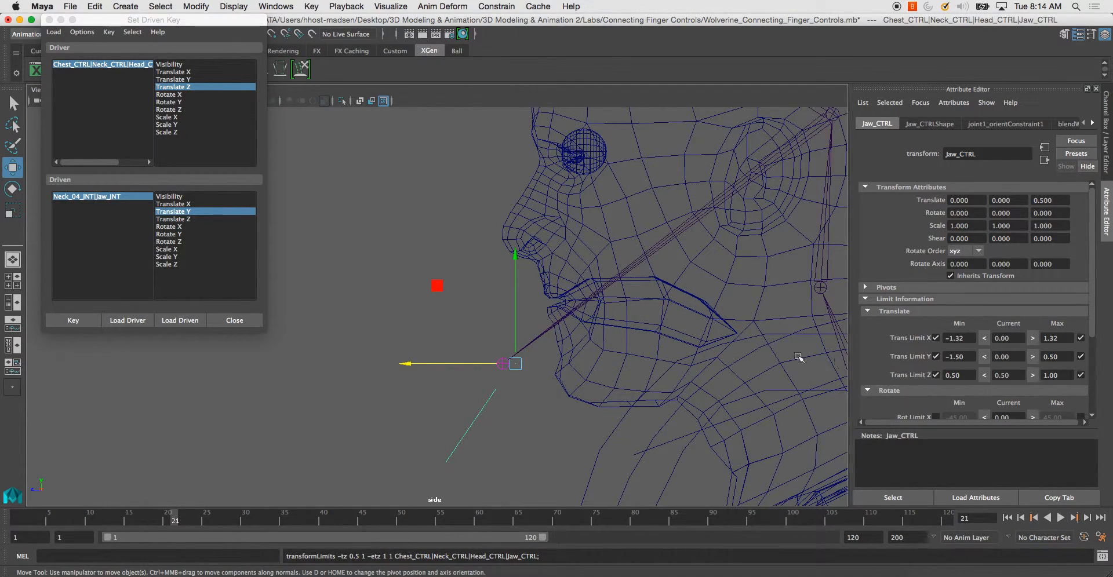
left_click_drag(965, 378, 878, 370)
type("-0.5")
key("Return")
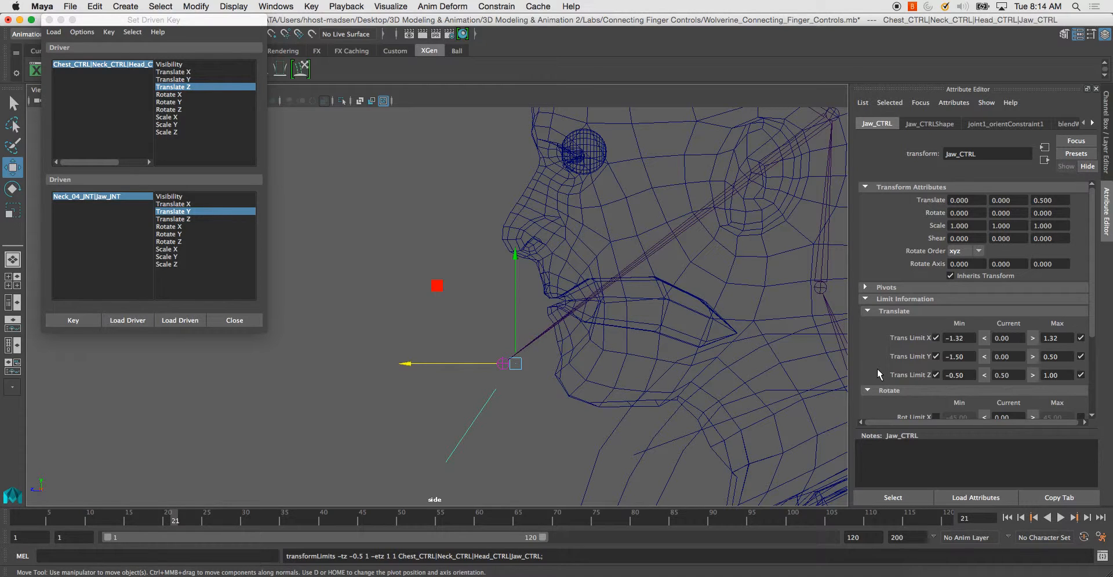
Step: Reset the jaw control's Translate Z to 0 in its channel values
left_click(528, 398)
left_click_drag(468, 397, 521, 417)
left_click(1108, 171)
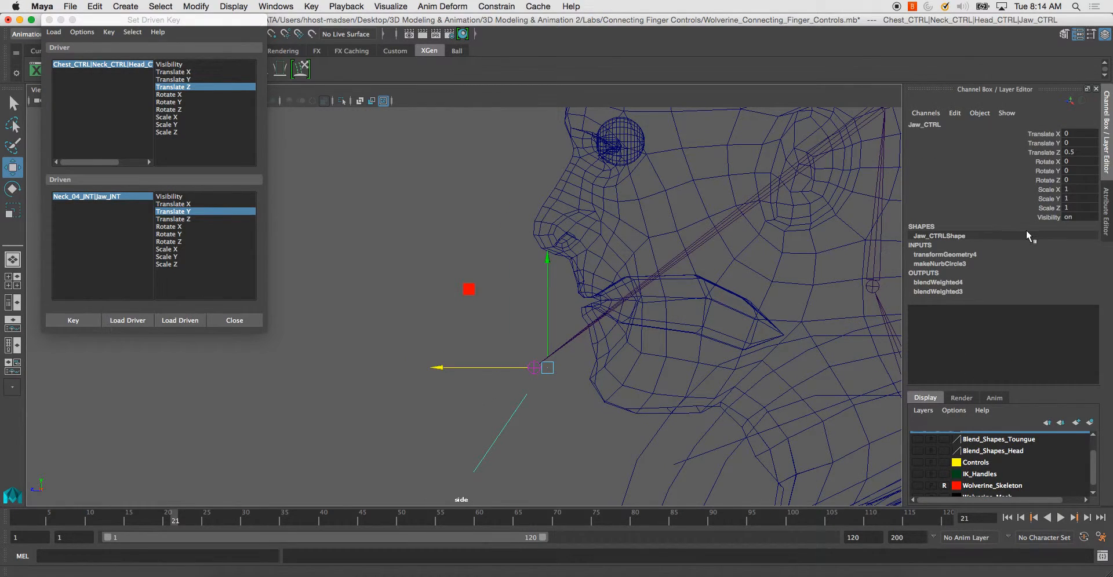
double_click(1076, 153)
key("Return")
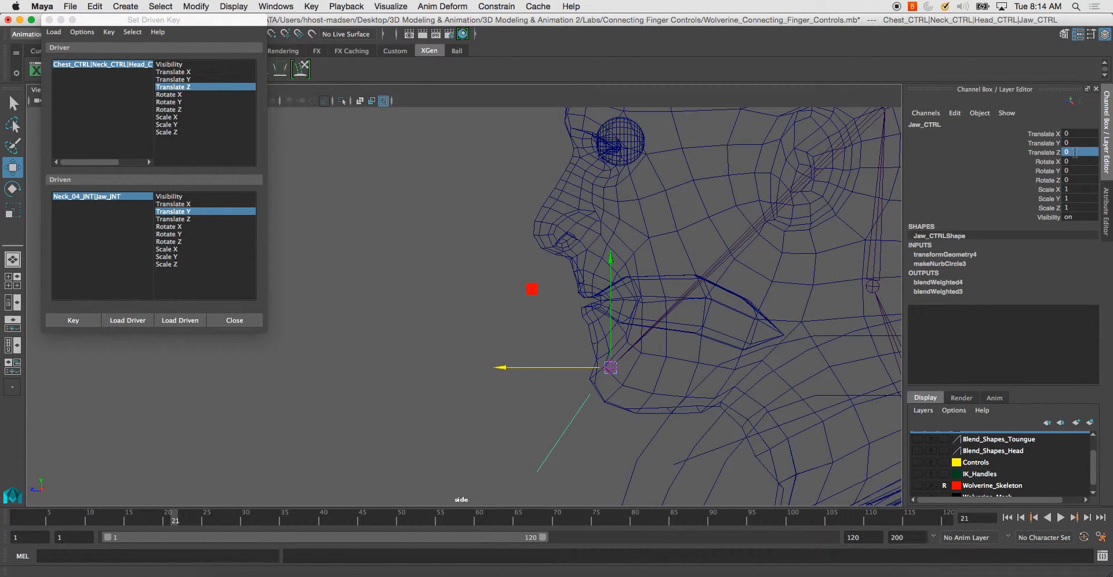
Step: Switch to a full perspective view angled on the head and close the Set Driven Key window
key("space")
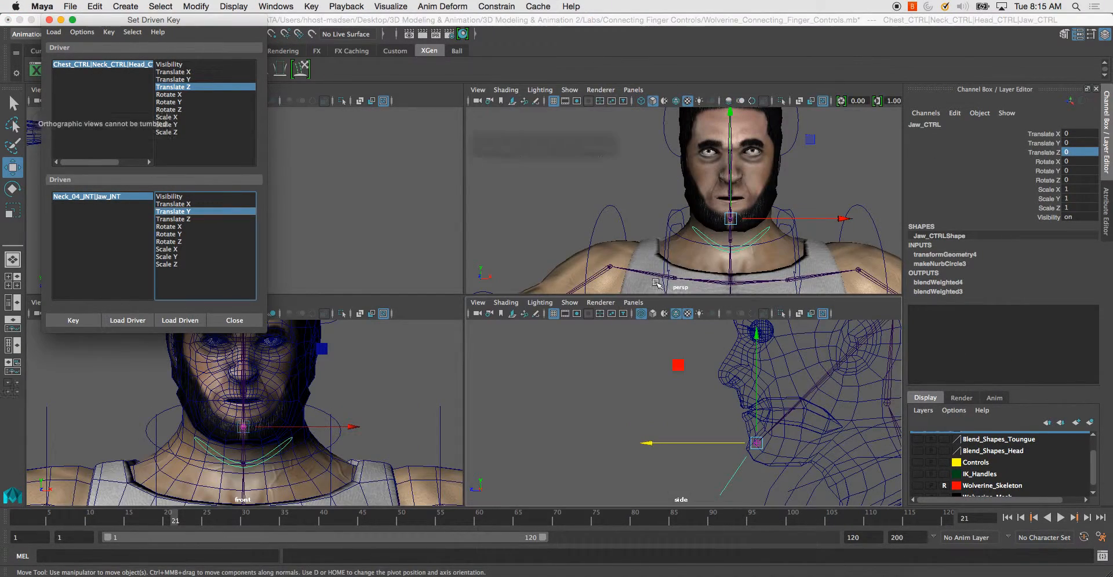
middle_click(681, 258)
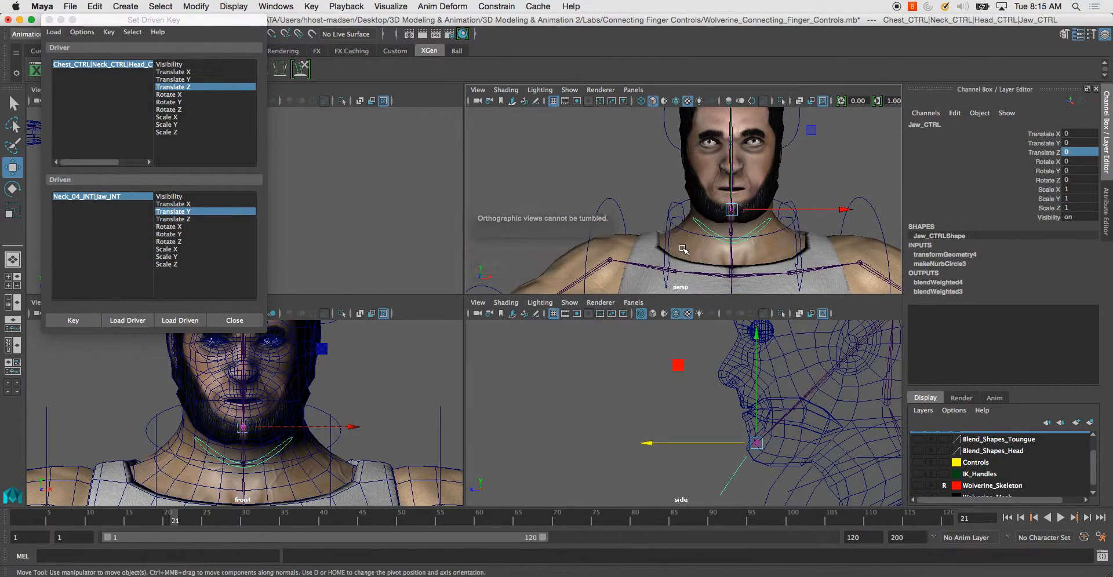
key("space")
left_click_drag(680, 259, 603, 272, "alt")
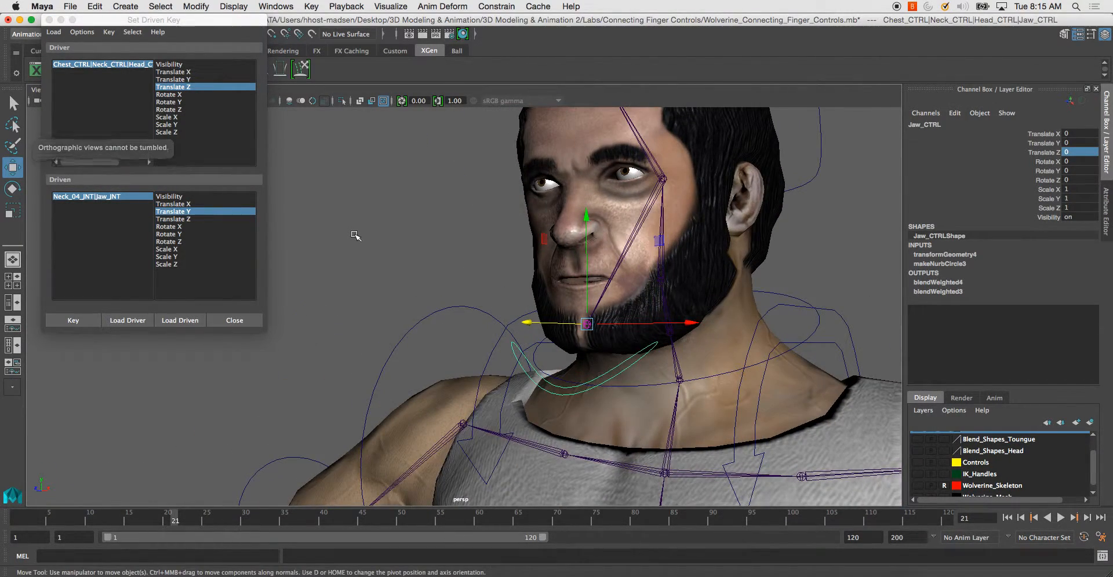
left_click(235, 321)
Step: Test the jaw control's combined sideways, vertical and depth movement from several perspective angles, undoing the test moves
scroll(612, 293, "down", 2)
left_click_drag(572, 324, 755, 292)
left_click_drag(428, 241, 646, 339)
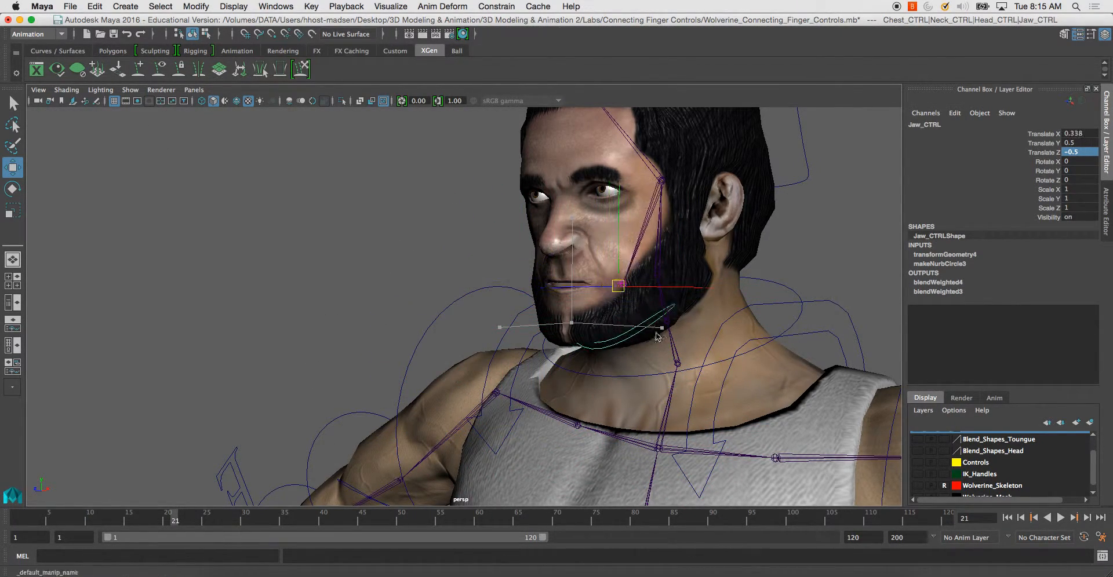
left_click_drag(497, 476, 615, 574)
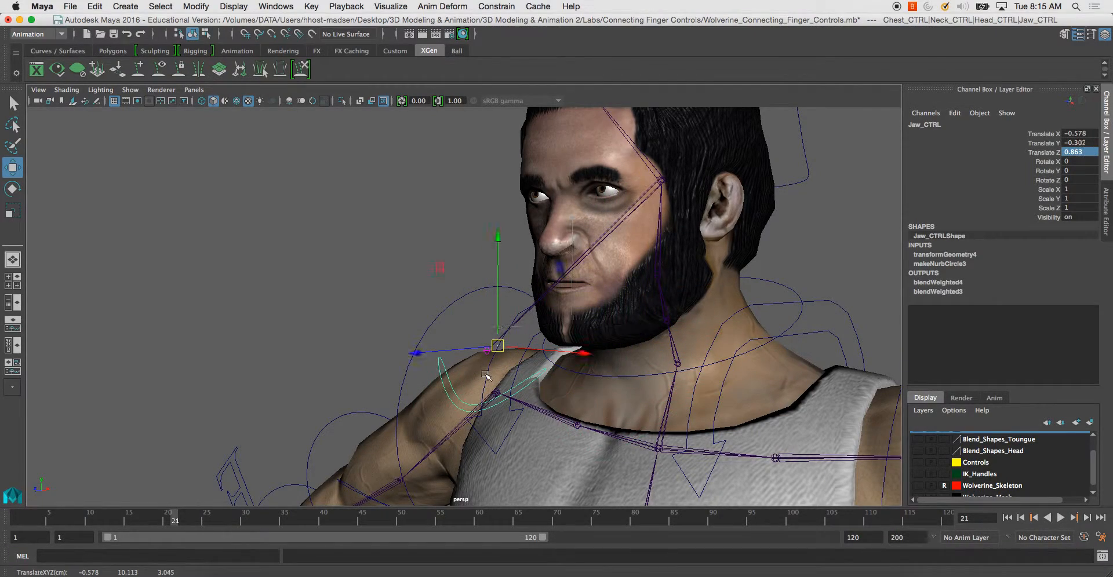
left_click_drag(680, 360, 446, 335, "alt")
left_click_drag(300, 329, 568, 184, "alt")
left_click_drag(554, 141, 625, 367)
key("super+z")
left_click_drag(683, 335, 777, 340)
key("super+z")
left_click_drag(566, 320, 452, 235)
key("super+z")
Step: Select Head_CTRL and test rotating the head to check that the jaw control and joint follow, then deselect it
left_click(391, 201)
scroll(517, 241, "down", 3)
left_click_drag(603, 284, 557, 304, "alt")
scroll(550, 273, "down", 5)
left_click_drag(542, 236, 624, 230, "alt")
scroll(624, 230, "down", 3)
middle_click_drag(564, 208, 566, 167, "alt")
left_click(573, 145)
left_click_drag(572, 145, 615, 188, "alt")
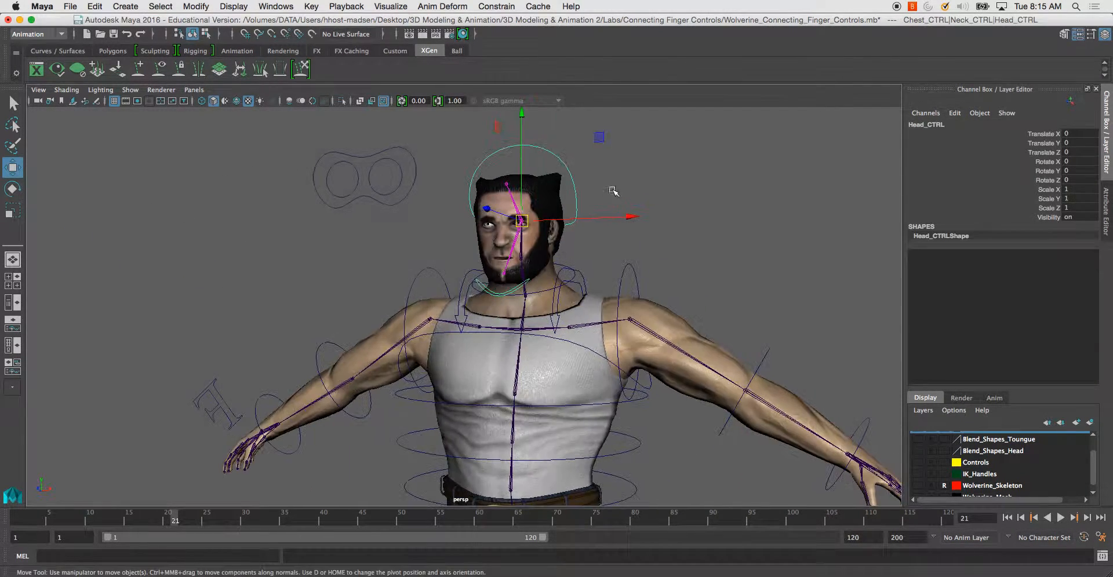
key("e")
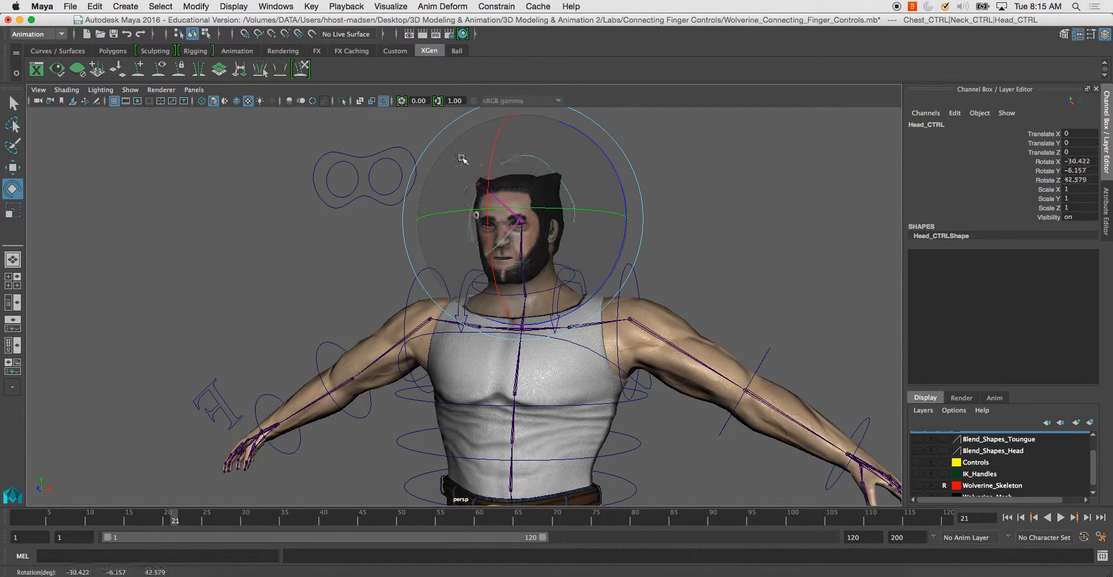
left_click(579, 211)
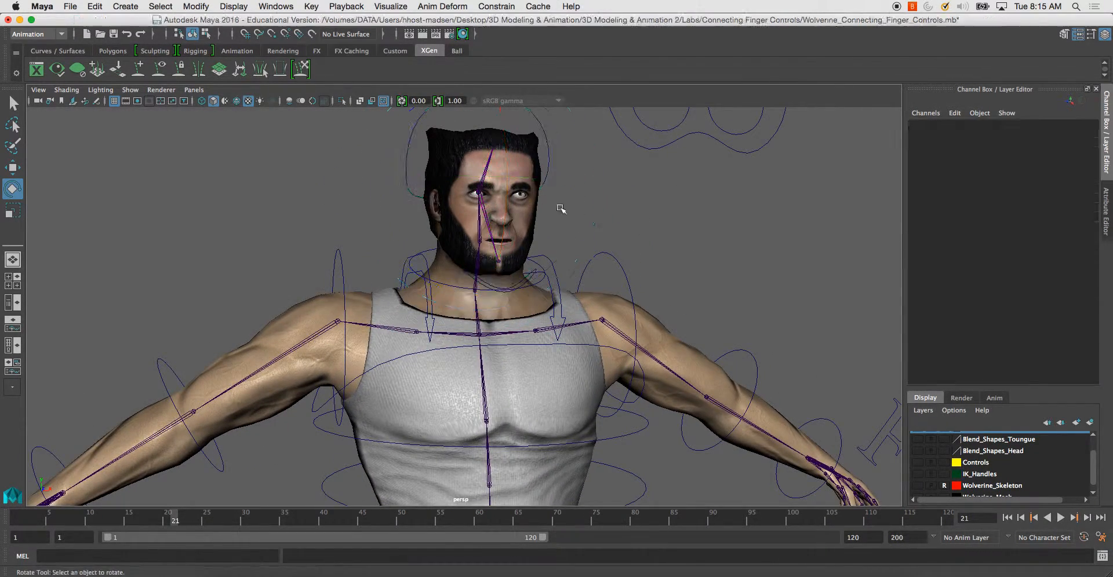